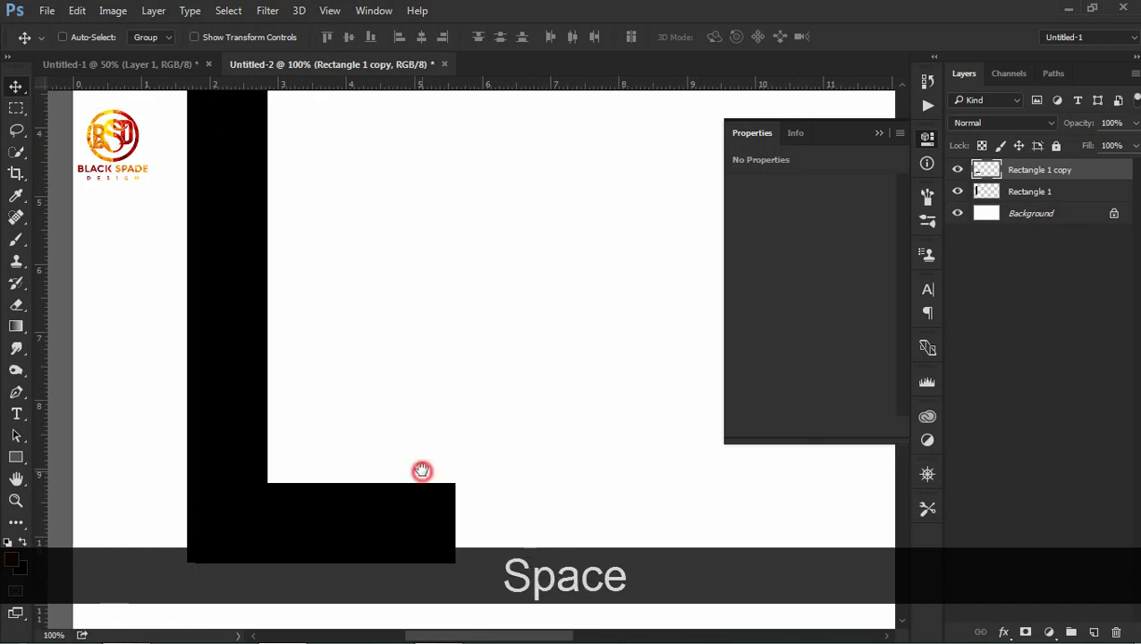
Step: Shift the horizontal foot bar left across the vertical bar and delete its overhang to form a clean L
key("Up")
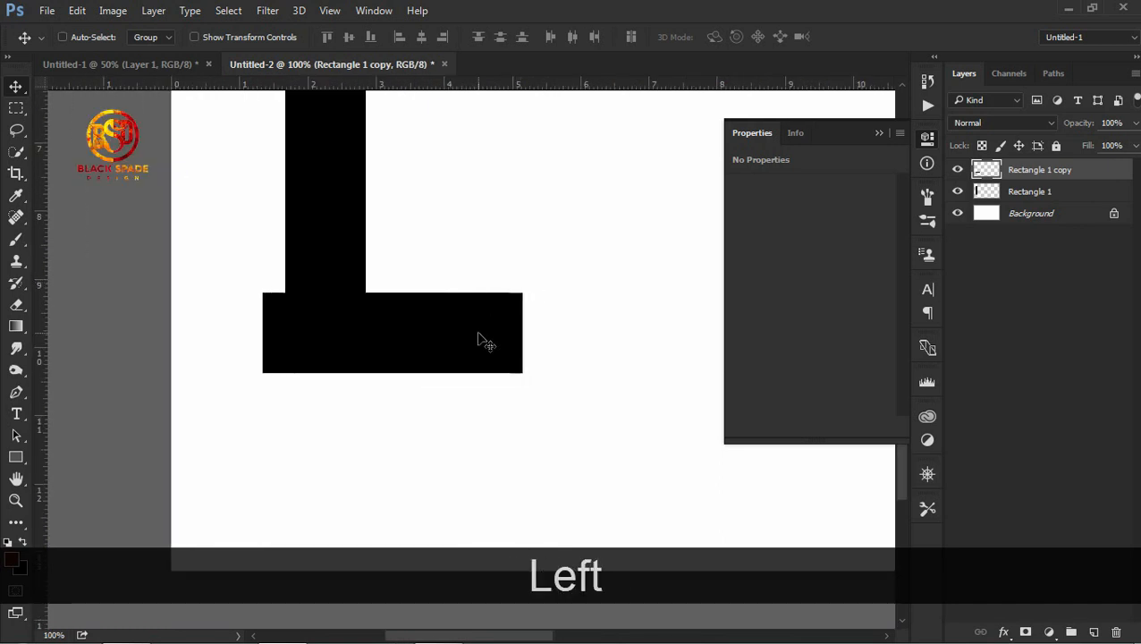
key("Left")
key("Left")
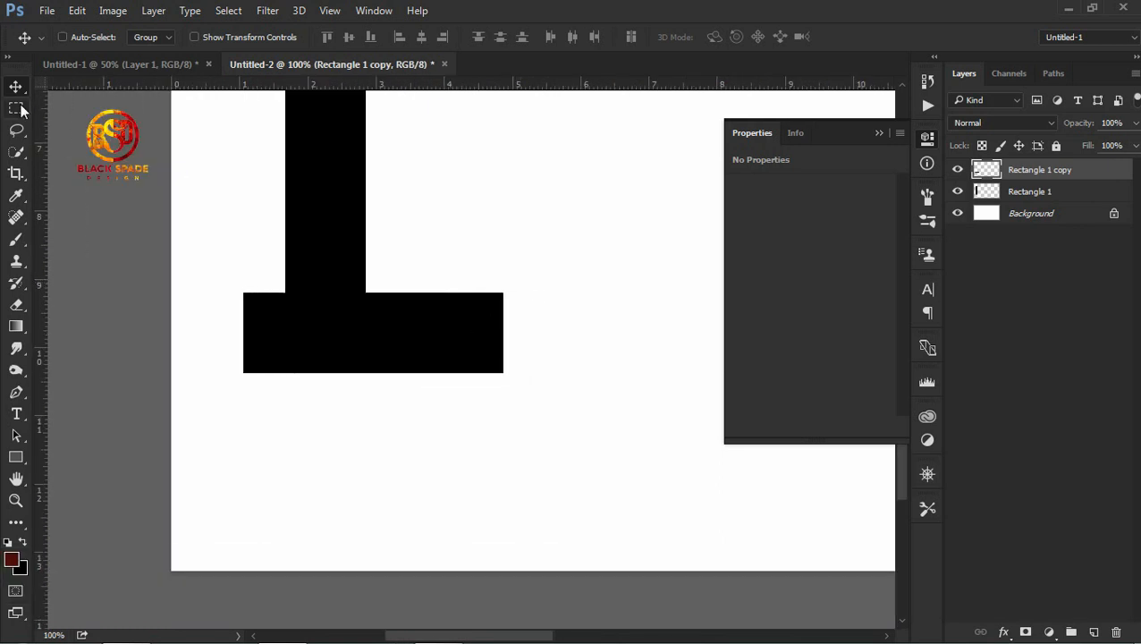
key("m")
left_click_drag(194, 171, 294, 439)
key("Delete")
key("ctrl+d")
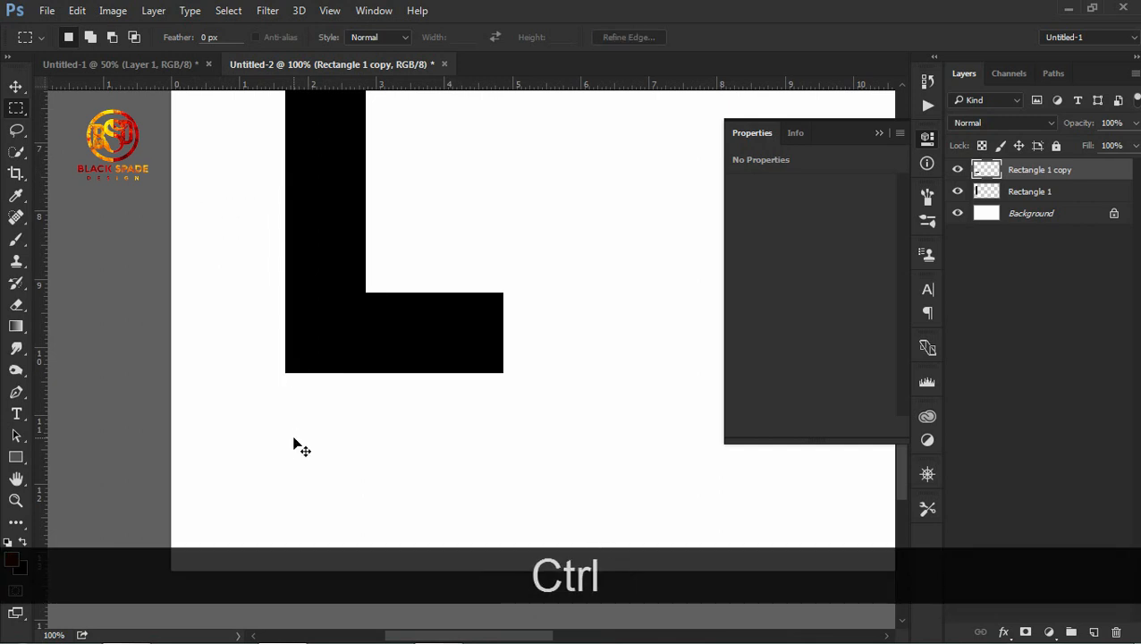
Step: Duplicate the L's vertical bar (Rectangle 1) and place the copy to the right of the L
key("ctrl+minus")
key("ctrl+minus")
key("v")
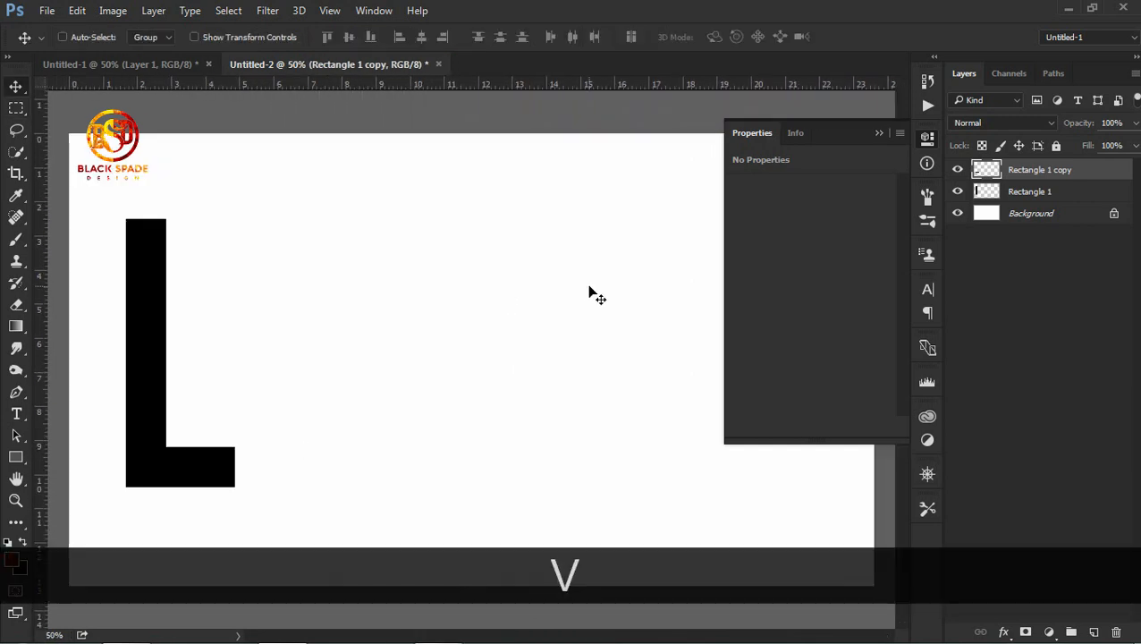
left_click(1021, 193)
left_click_drag(150, 333, 297, 335)
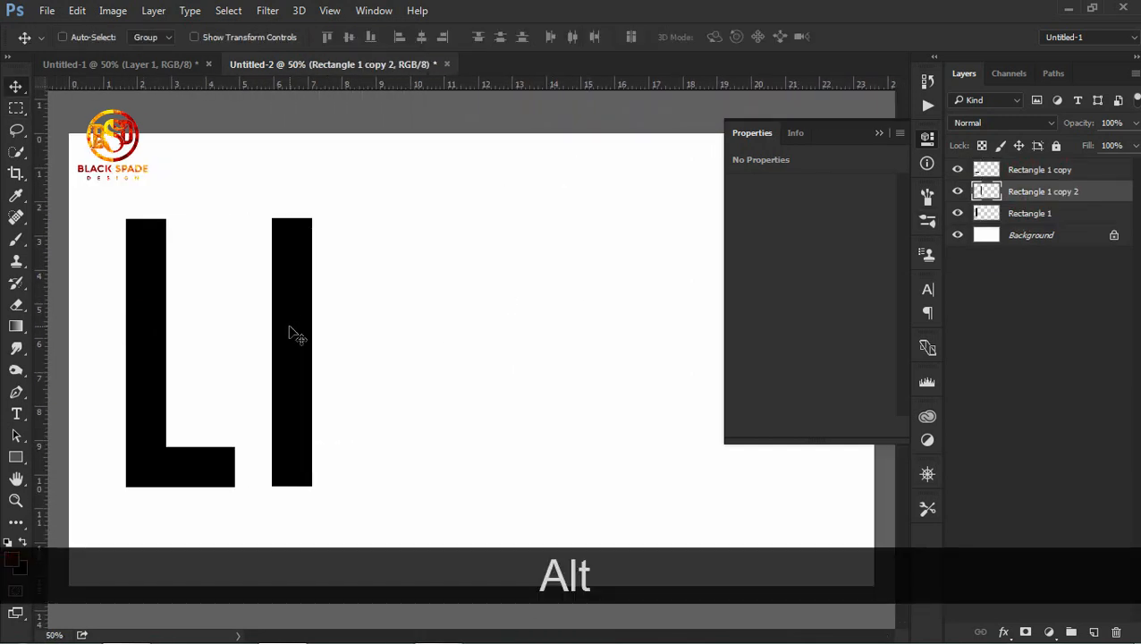
Step: Add a horizontal guide along the L's base and move the copied bar onto it, leaving a narrow gap beside the L
left_click_drag(626, 85, 457, 487)
key("Down")
key("Left")
key("Left")
key("Left")
key("Left")
key("Left")
key("Left")
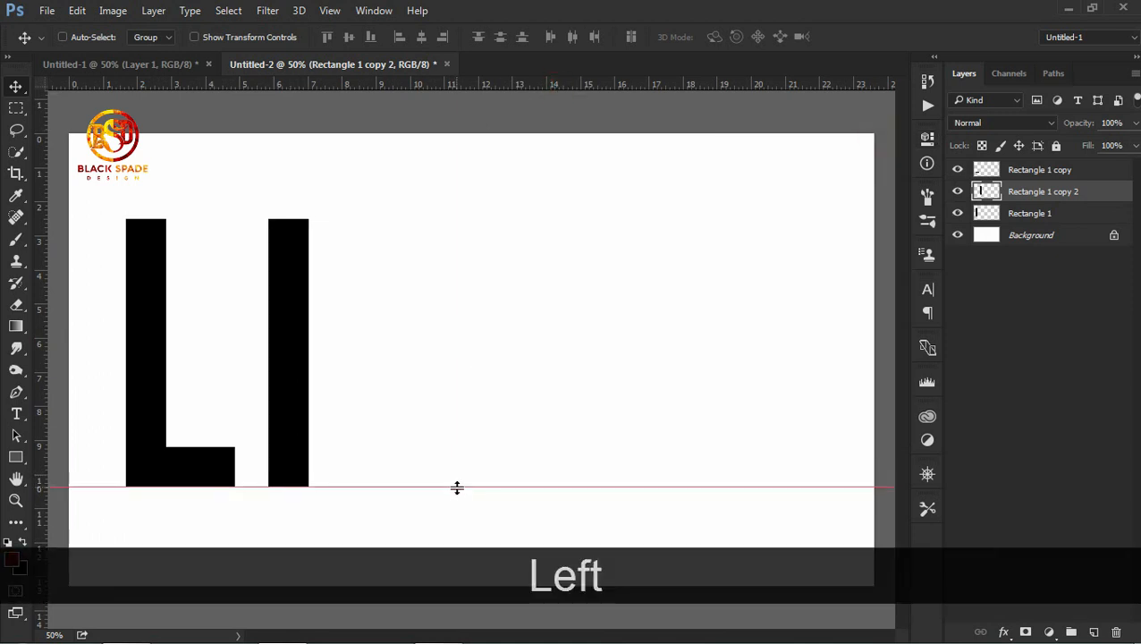
key("Left")
key("Left")
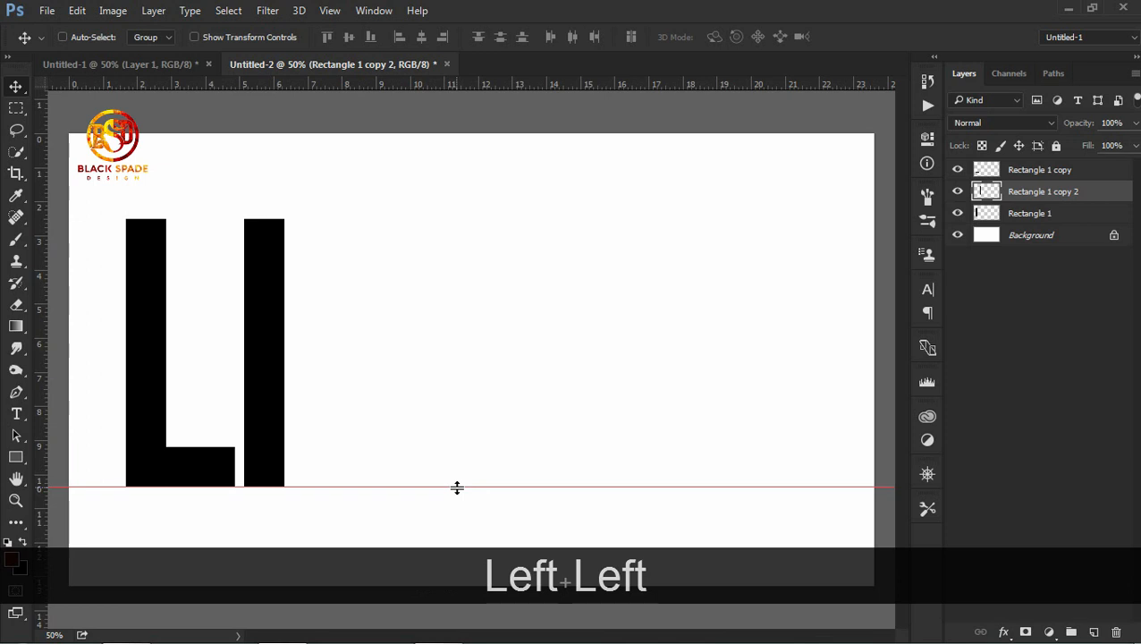
Step: Duplicate the second vertical bar and shift the copy right, leaving a gap slightly narrower than one bar between them
key("ctrl+j")
key("Right")
key("Right")
key("Right")
key("Right")
key("Right")
key("Right")
key("Right")
key("Right")
key("Right")
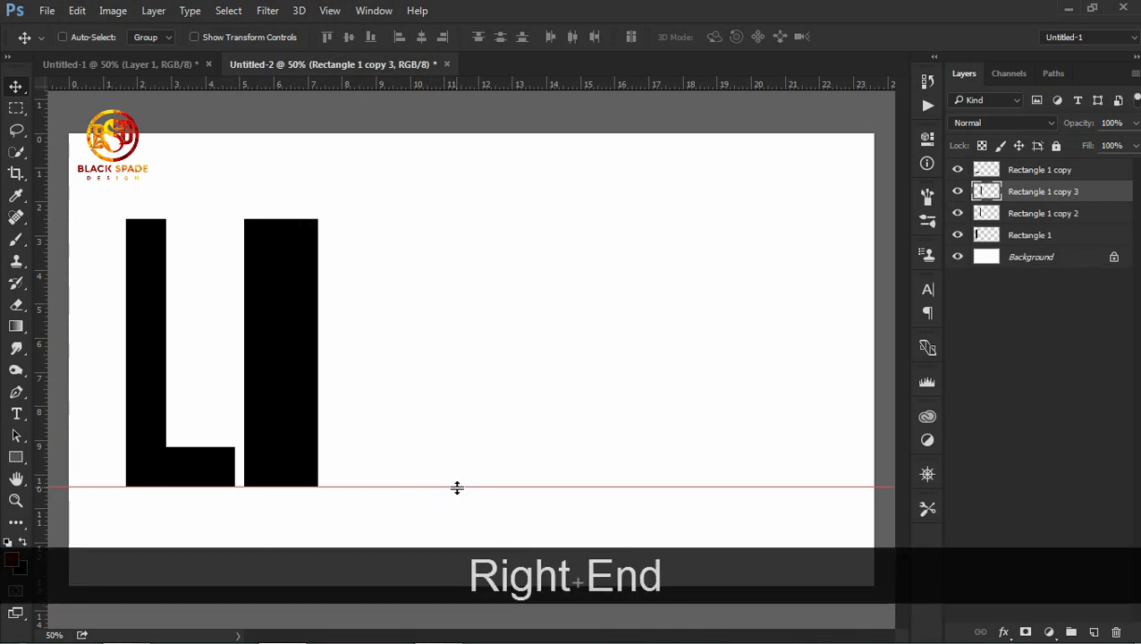
key("Right")
key("Right")
key("Right")
key("Right")
key("Right")
key("Right")
key("Right")
key("Right")
key("Right")
key("Right")
key("Right")
key("Right")
key("Left")
key("Left")
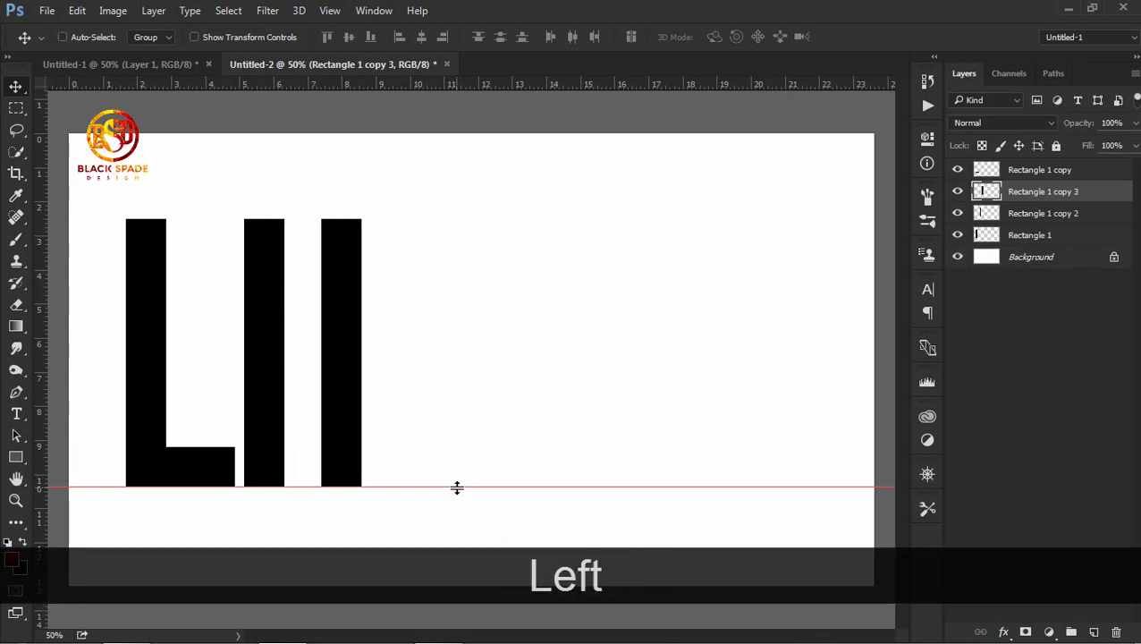
Step: Duplicate the L's foot bar and place the copy as a crossbar joining the tops of the two vertical bars
key("ctrl+equal")
left_click_drag(250, 409, 457, 406)
right_click(322, 494)
left_click(351, 507)
key("ctrl+j")
left_click_drag(350, 506, 471, 197)
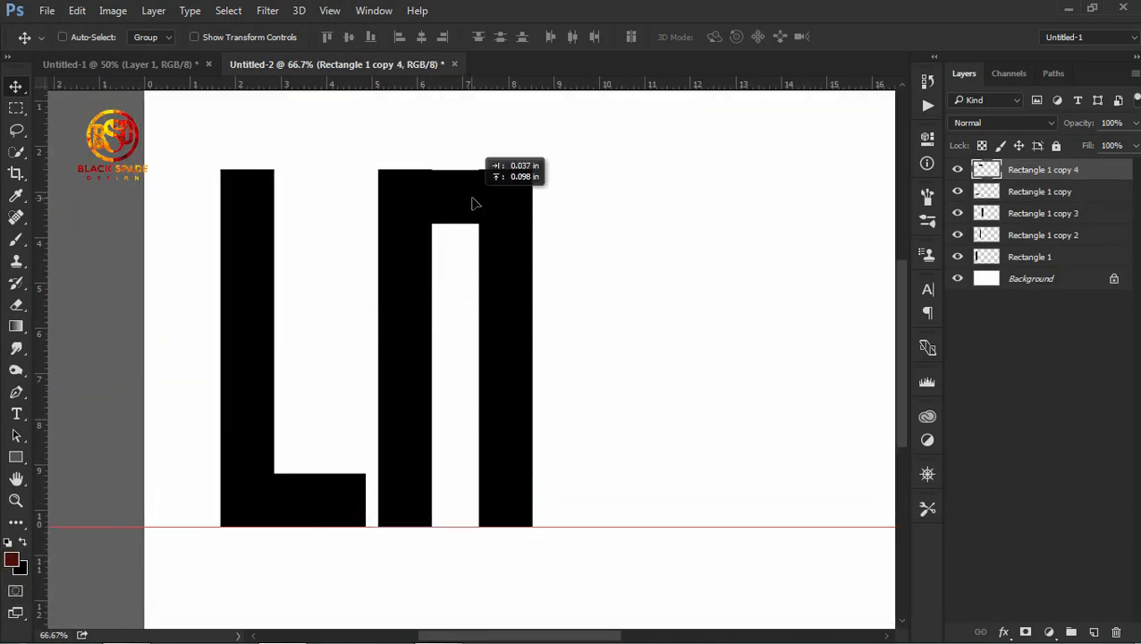
Step: Nudge the rightmost vertical bar left until its outer edge is flush with the crossbar's end
right_click(499, 306)
left_click(519, 318)
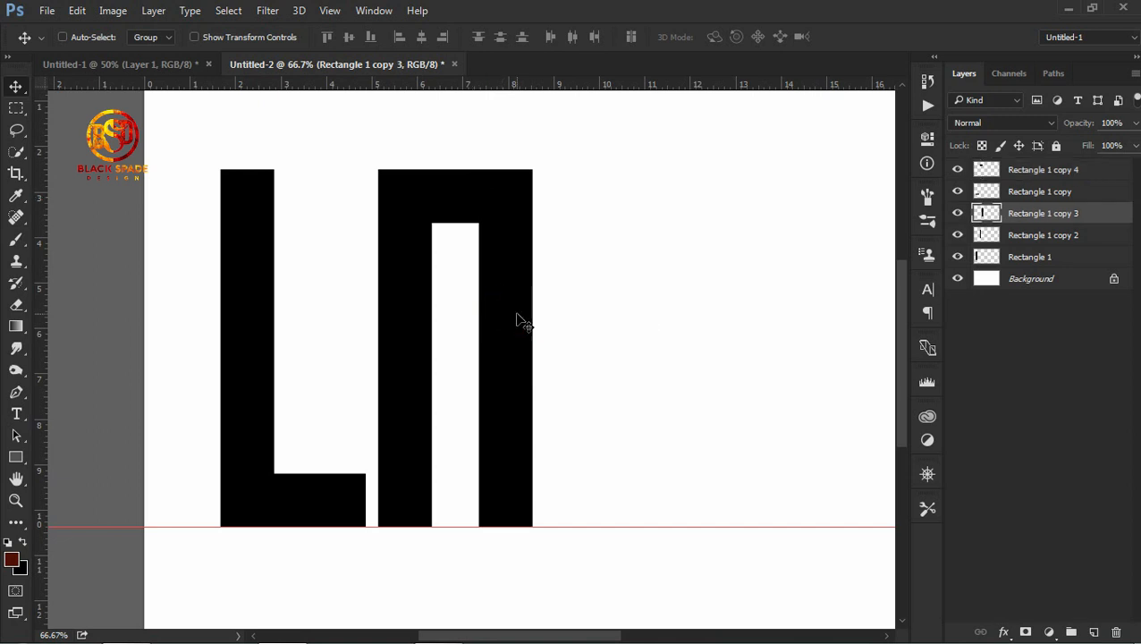
key("Left")
key("Left")
key("Left")
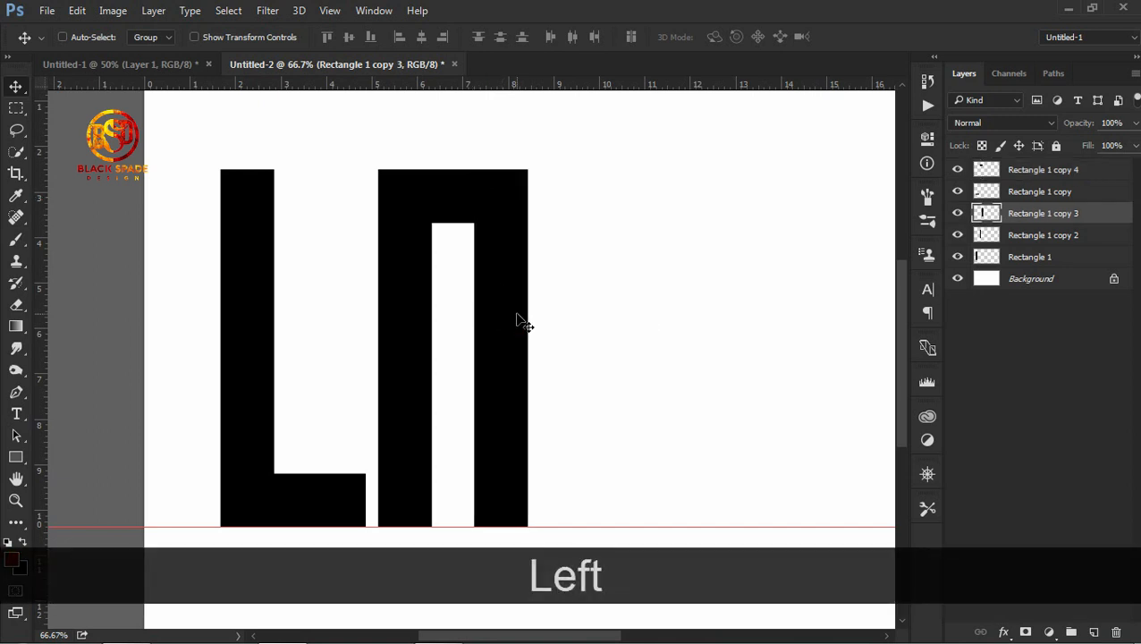
Step: Identify the crossbar and rightmost bar layers by toggling visibility, and merge the two into one layer
left_click(957, 217)
left_click(958, 217)
left_click(958, 192)
left_click(958, 193)
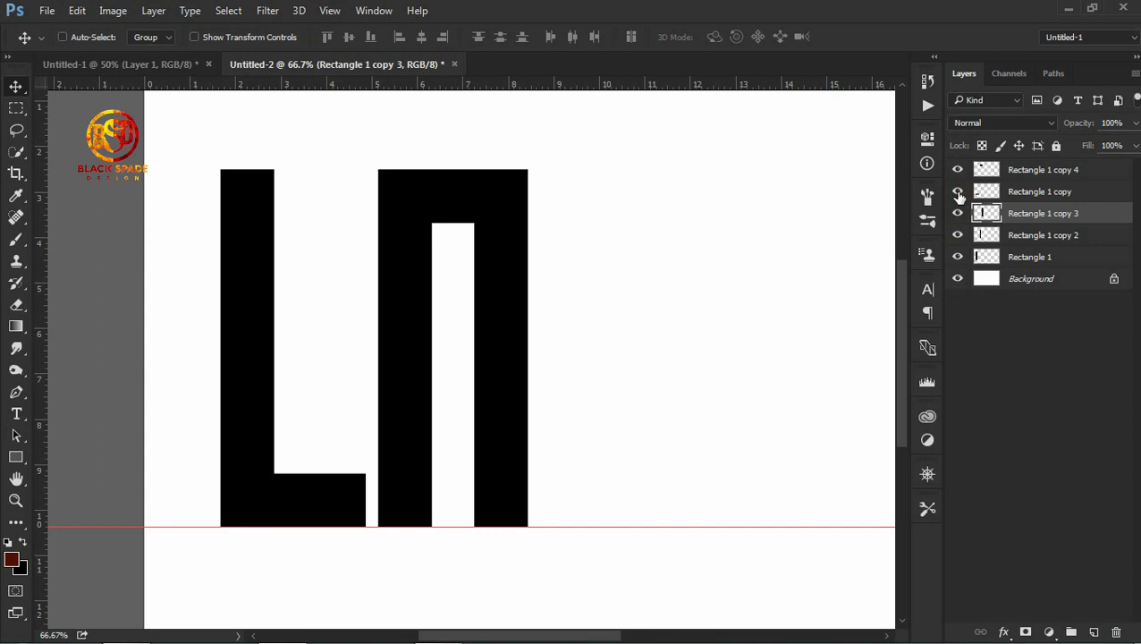
left_click(958, 169)
left_click(958, 169)
left_click(1028, 169, "ctrl")
right_click(983, 170)
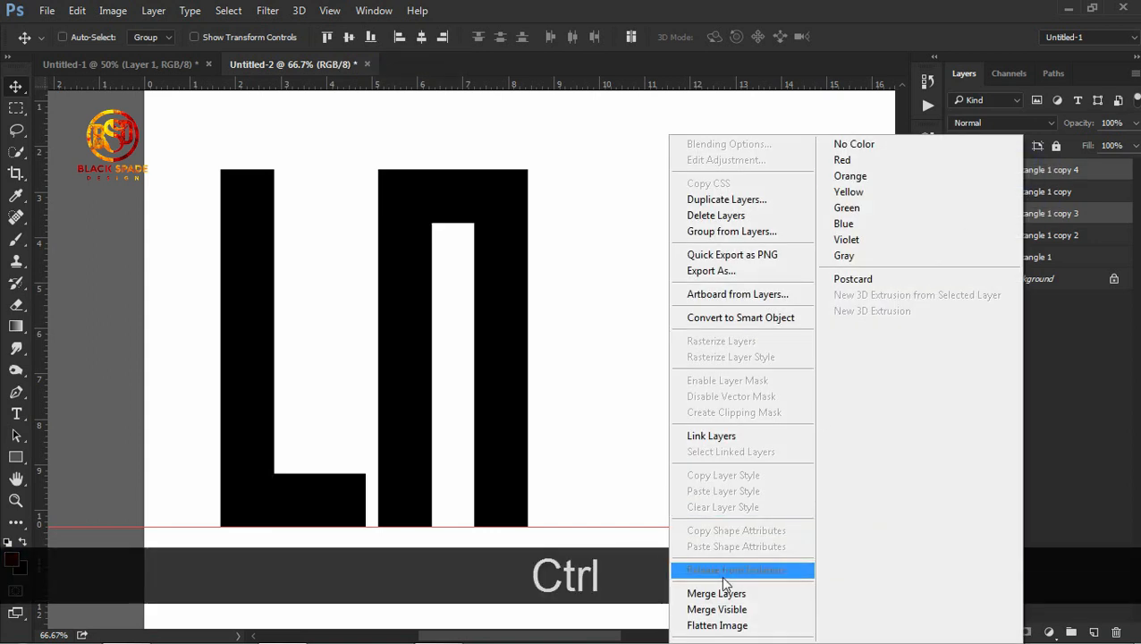
left_click(716, 591)
Step: Merge the arch's left bar layer (Rectangle 1 copy 2) with the combined crossbar layer
left_click(958, 169)
left_click(958, 169)
left_click(957, 213)
left_click(958, 213)
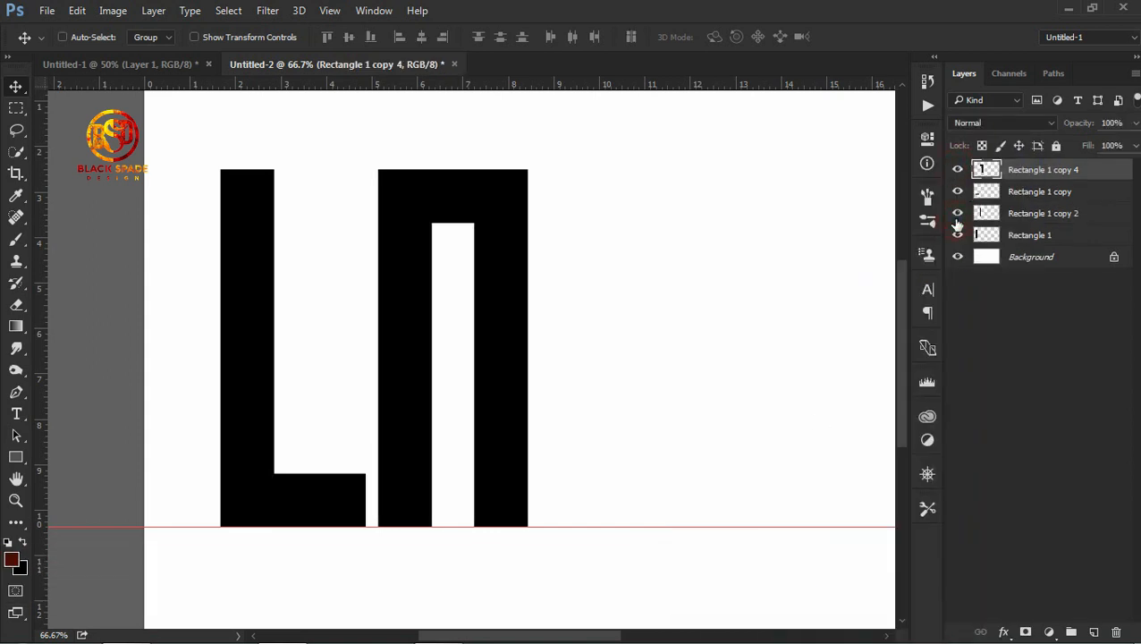
left_click(1033, 213, "ctrl")
key("ctrl+e")
left_click(960, 170)
left_click(960, 170)
Step: Place one horizontal and two vertical guides across the arch to mark where its upper corner curves begin and end
key("ctrl+equal")
key("space")
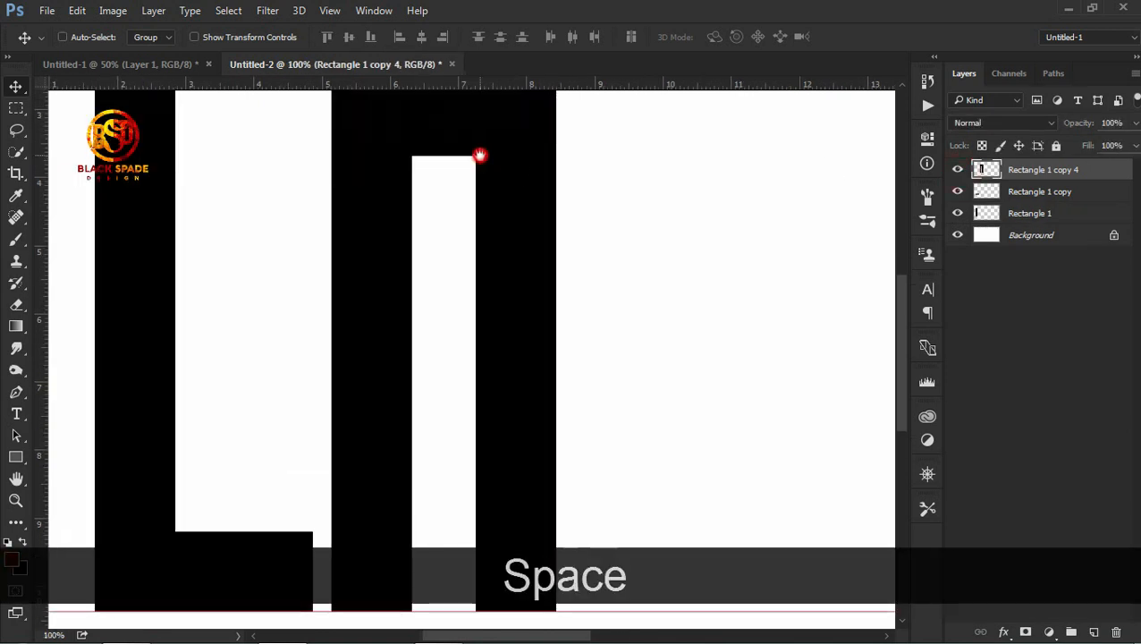
left_click_drag(478, 158, 494, 311)
left_click_drag(558, 92, 558, 289)
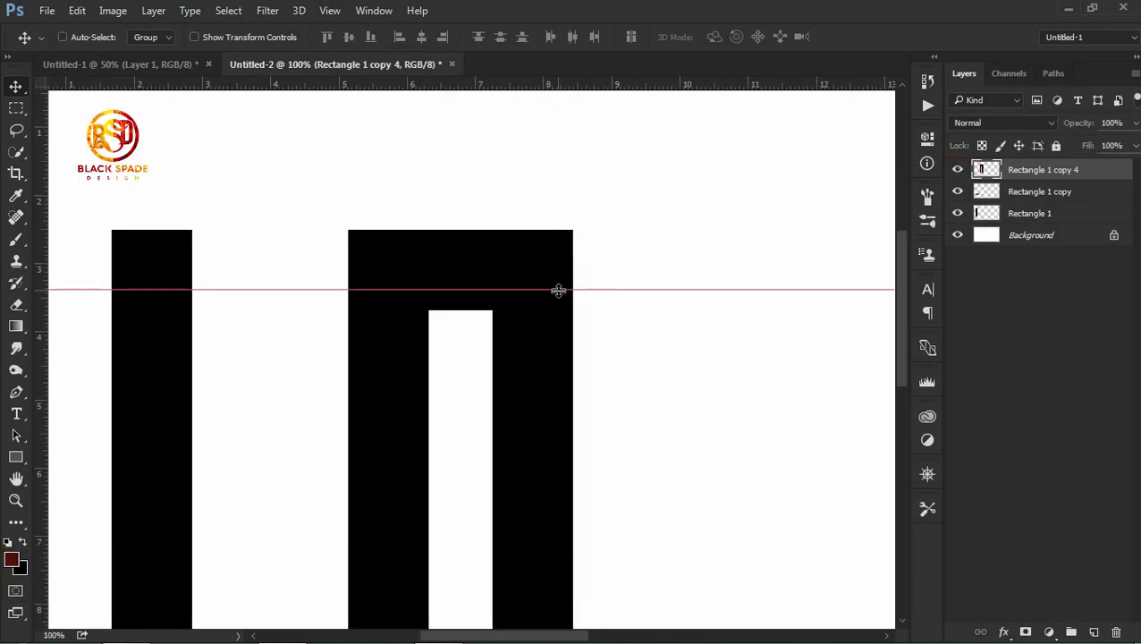
left_click_drag(41, 348, 400, 308)
left_click_drag(438, 288, 438, 279)
left_click_drag(45, 234, 535, 293)
Step: Round the arch's upper-left corner by drawing a curved Pen path between the guides and deleting the selected corner area
key("ctrl+equal")
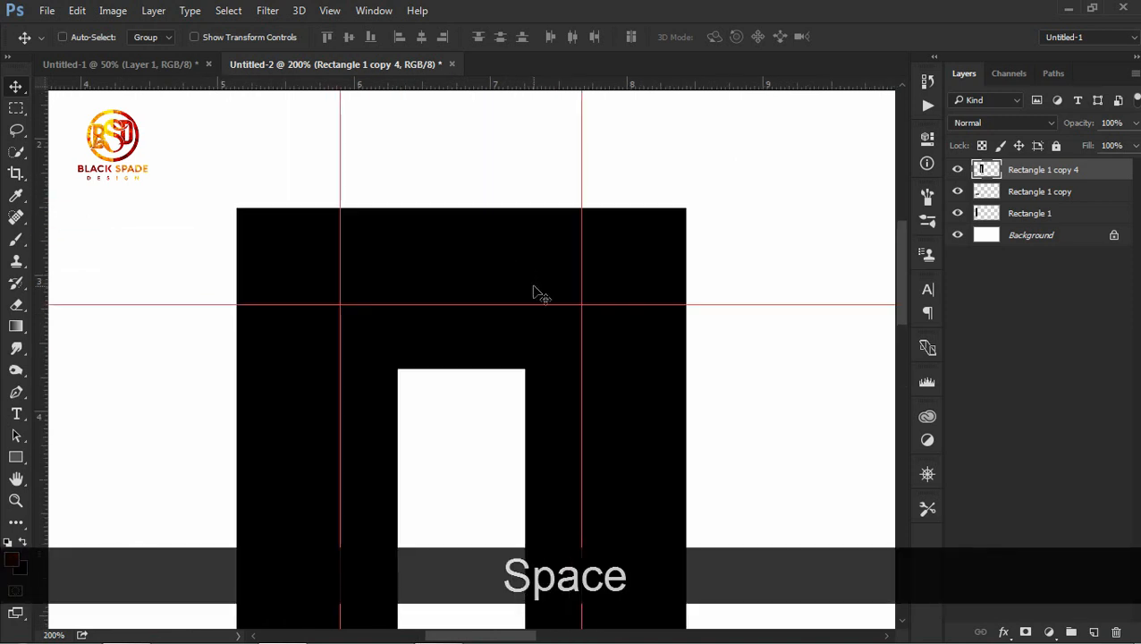
key("p")
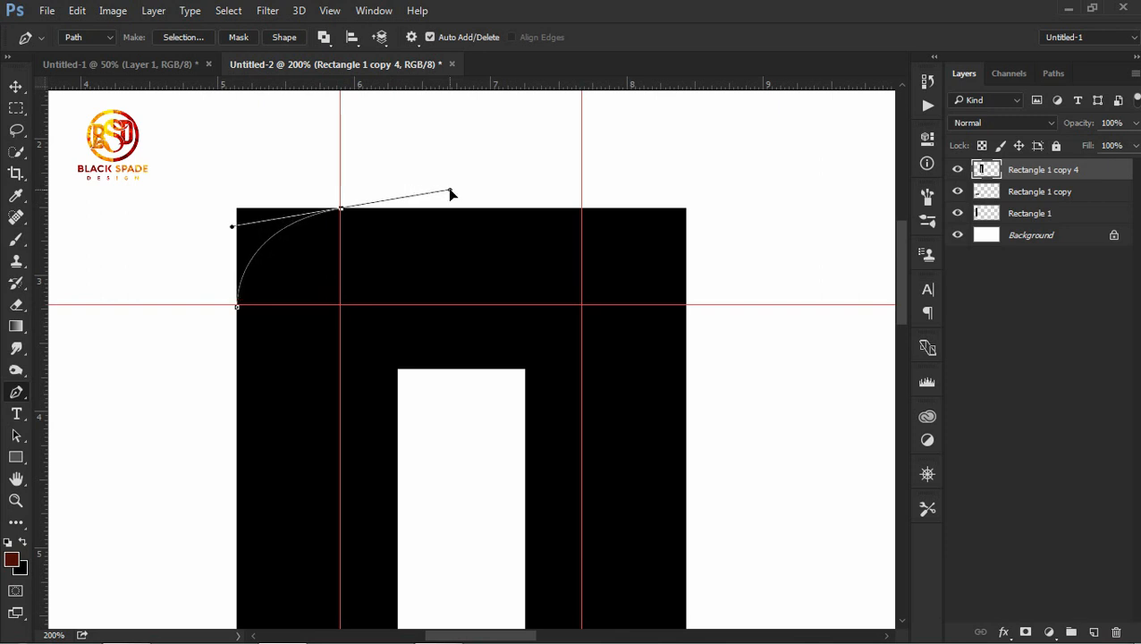
right_click(245, 257)
left_click(293, 288)
key("Return")
key("Delete")
key("ctrl+d")
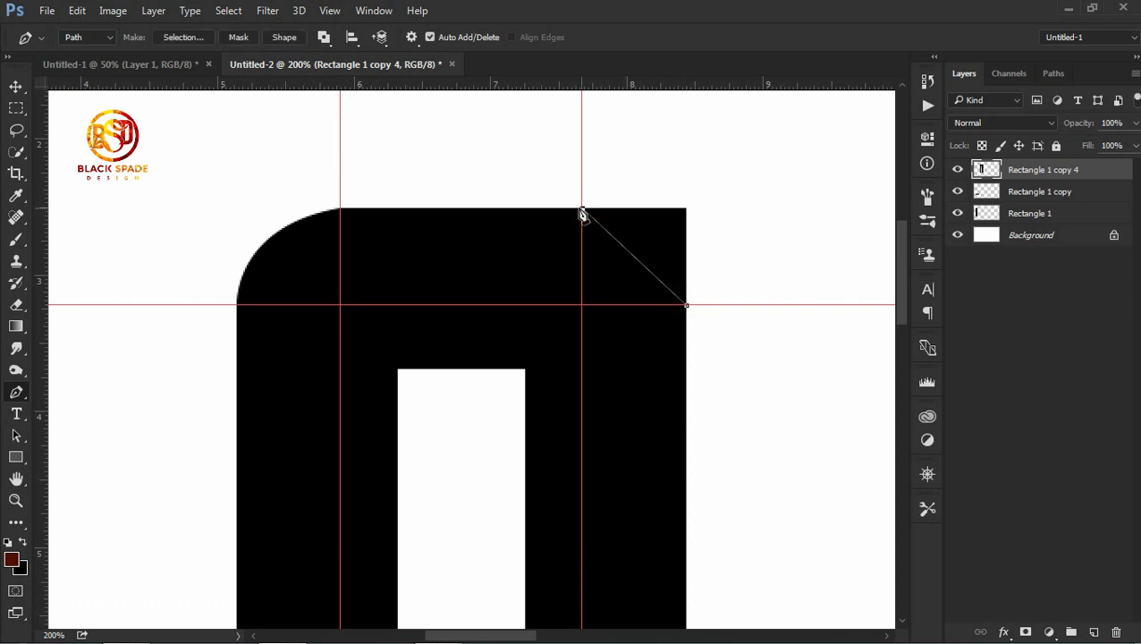
Step: Round the arch's upper-right corner with a matching curved Pen path, deleting the area outside the curve
left_click(510, 150)
left_click_drag(645, 131, 796, 195)
right_click(701, 272)
left_click(736, 291)
left_click(667, 175)
key("ctrl+d")
Step: Duplicate the rounded arch and place the copy to its right, lowered below the baseline guide
key("ctrl+minus")
key("ctrl+minus")
key("ctrl+minus")
key("ctrl+minus")
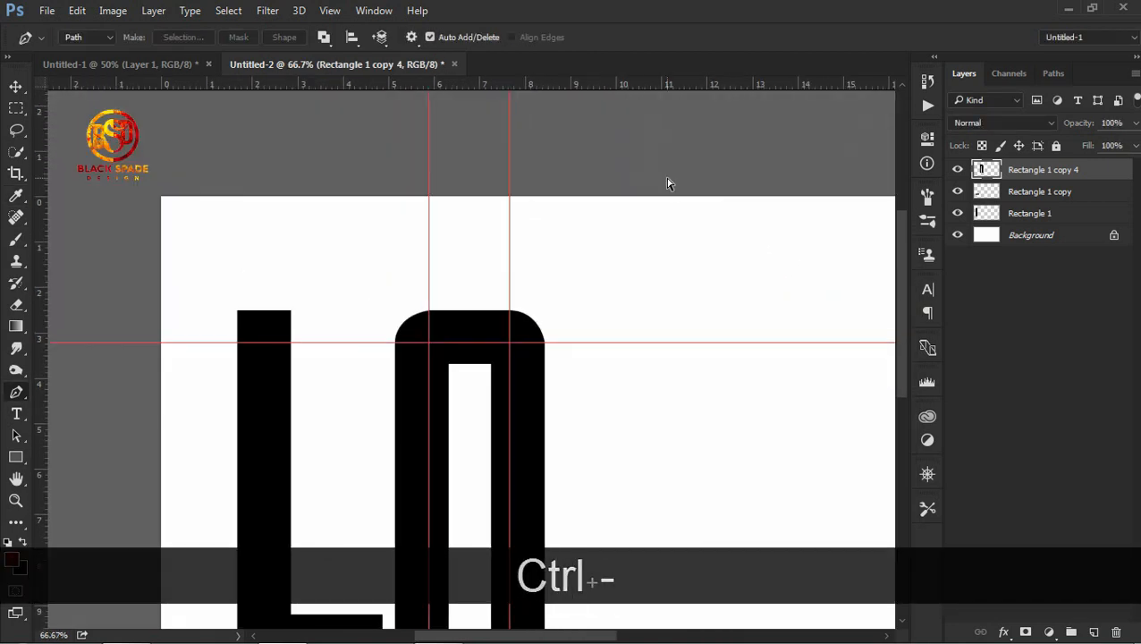
key("v")
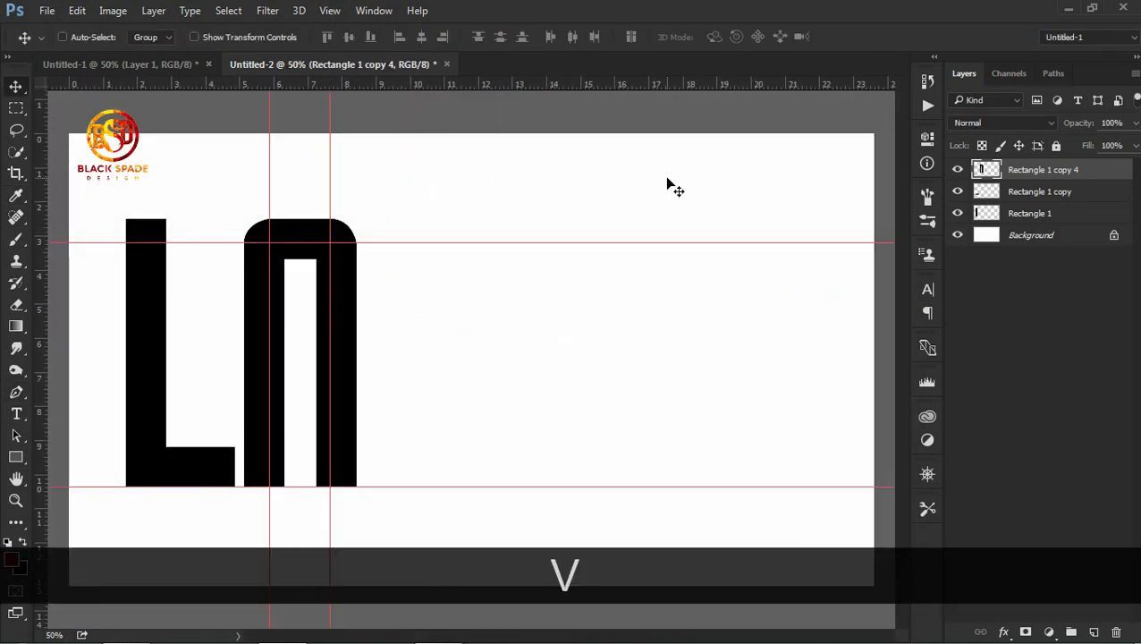
right_click(347, 356)
left_click(369, 361)
key("ctrl+j")
left_click_drag(369, 364, 489, 465)
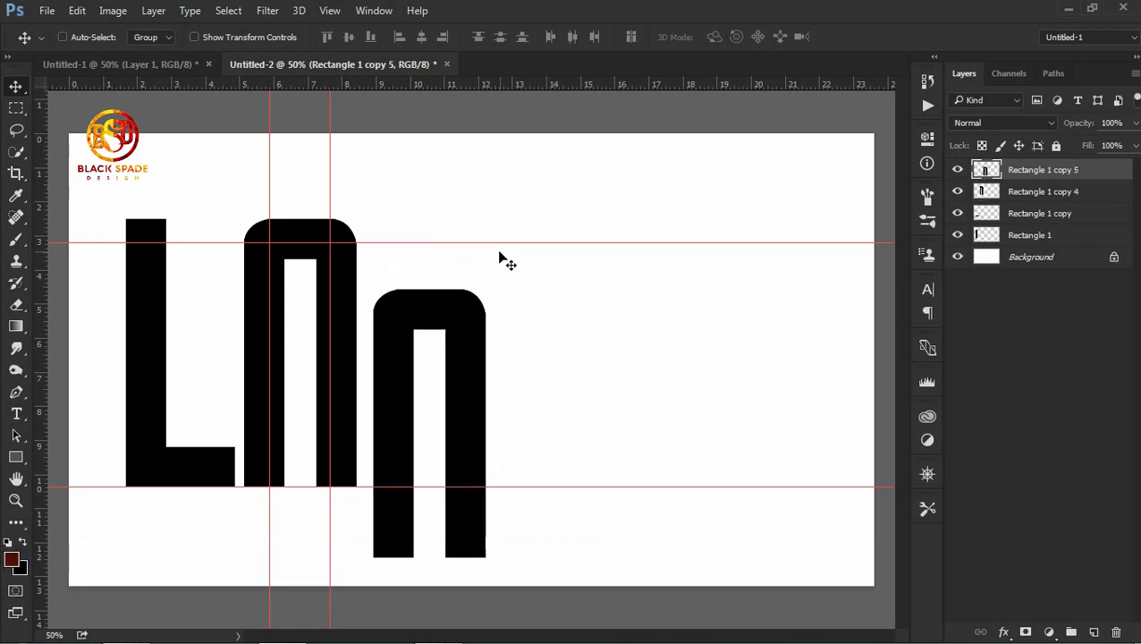
Step: Add horizontal guides at the letters' top and mid-height, and align a copy of the L's vertical bar over the lowered arch's right leg
left_click_drag(570, 87, 519, 220)
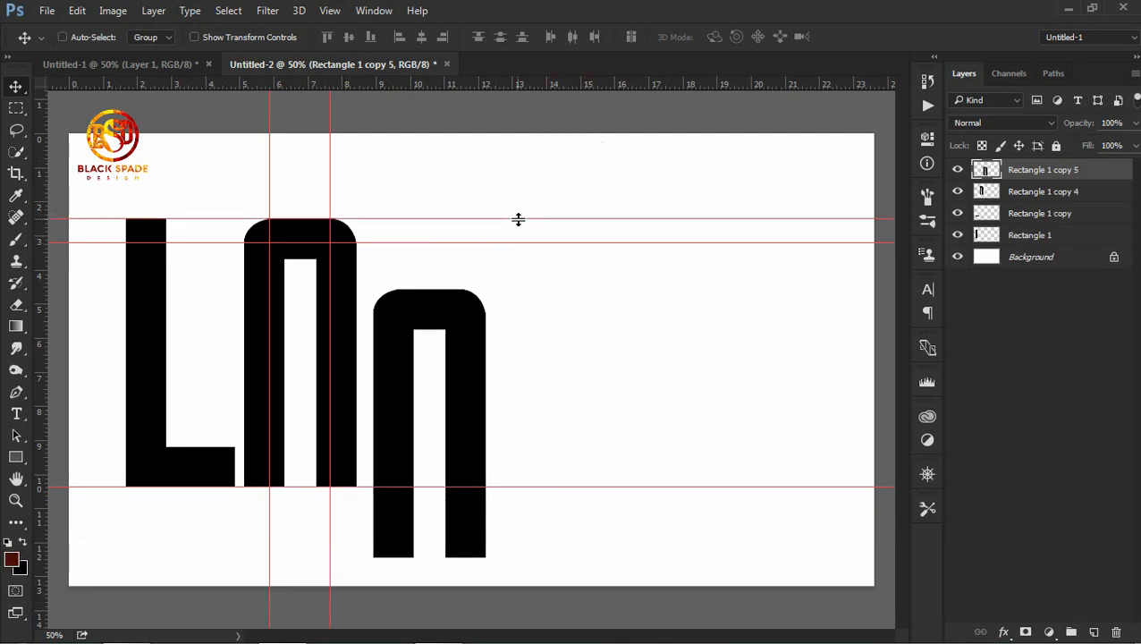
left_click_drag(575, 87, 512, 354)
left_click(1017, 234)
key("ctrl+j")
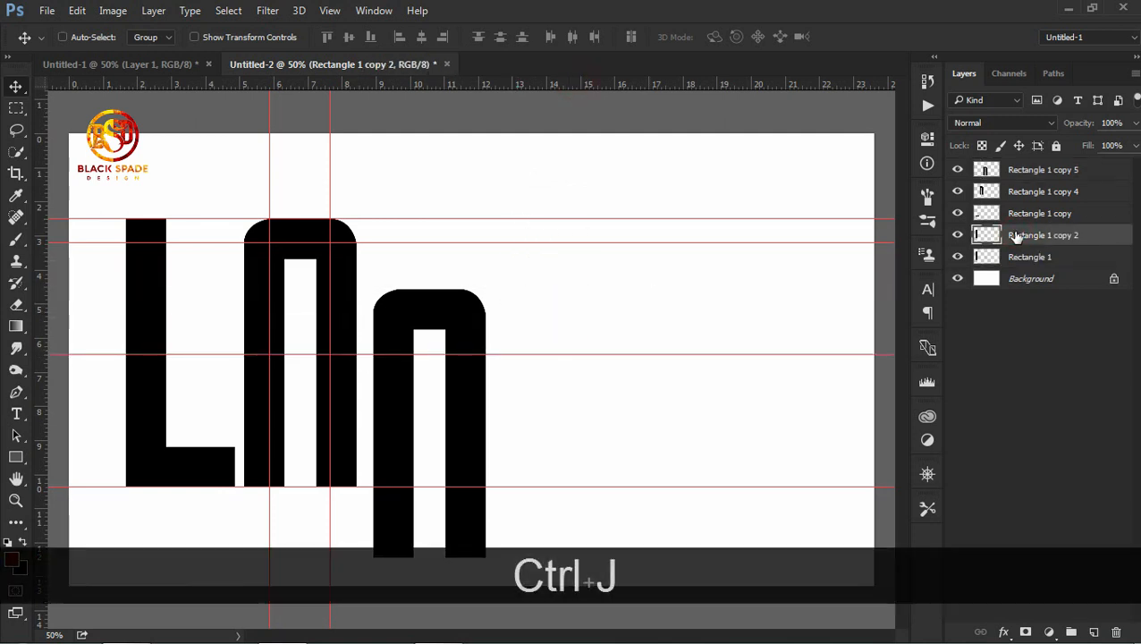
left_click_drag(155, 393, 474, 391)
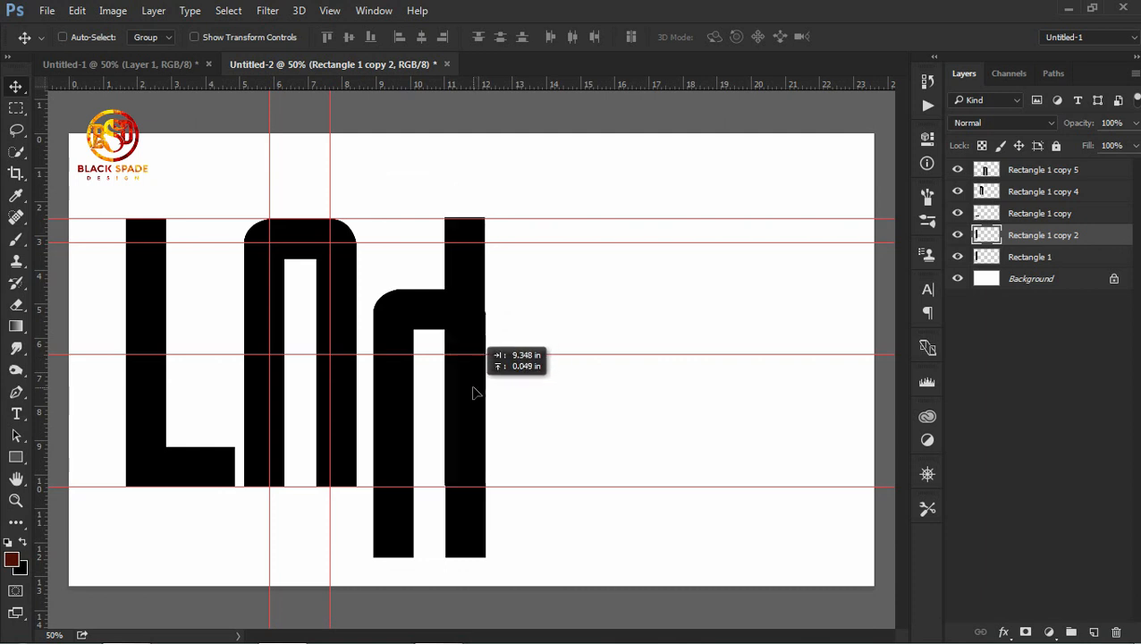
key("Down")
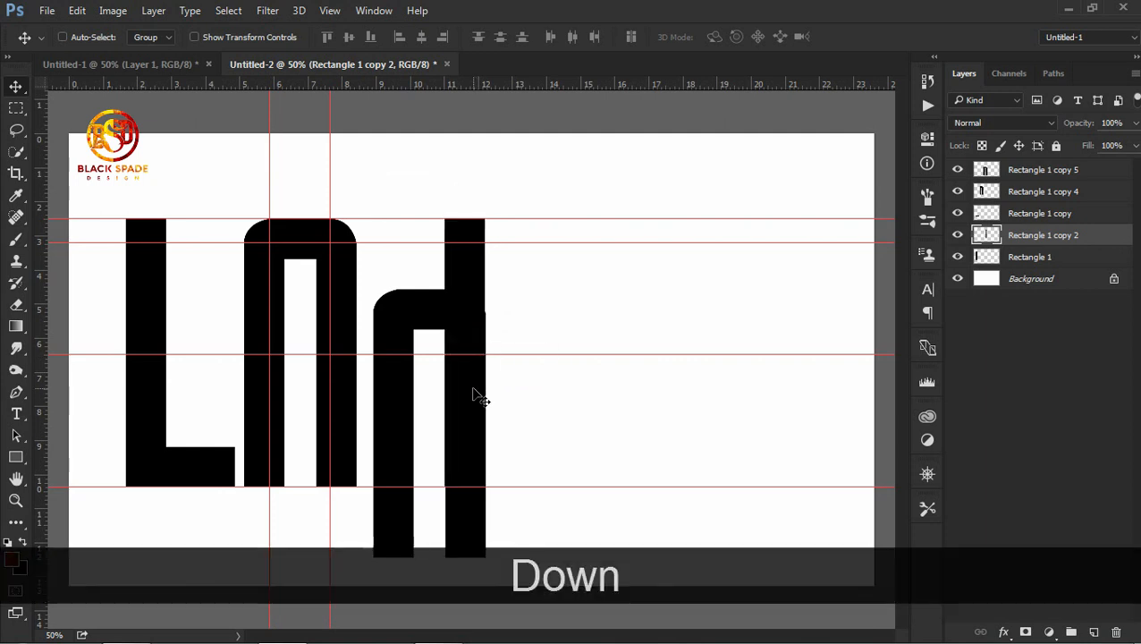
Step: Nudge the lowered arch left to narrow its gap to the preceding arch
left_click(407, 403, "ctrl")
key("Left")
key("Left")
key("Left")
key("Left")
key("Left")
key("Left")
key("Left")
key("Left")
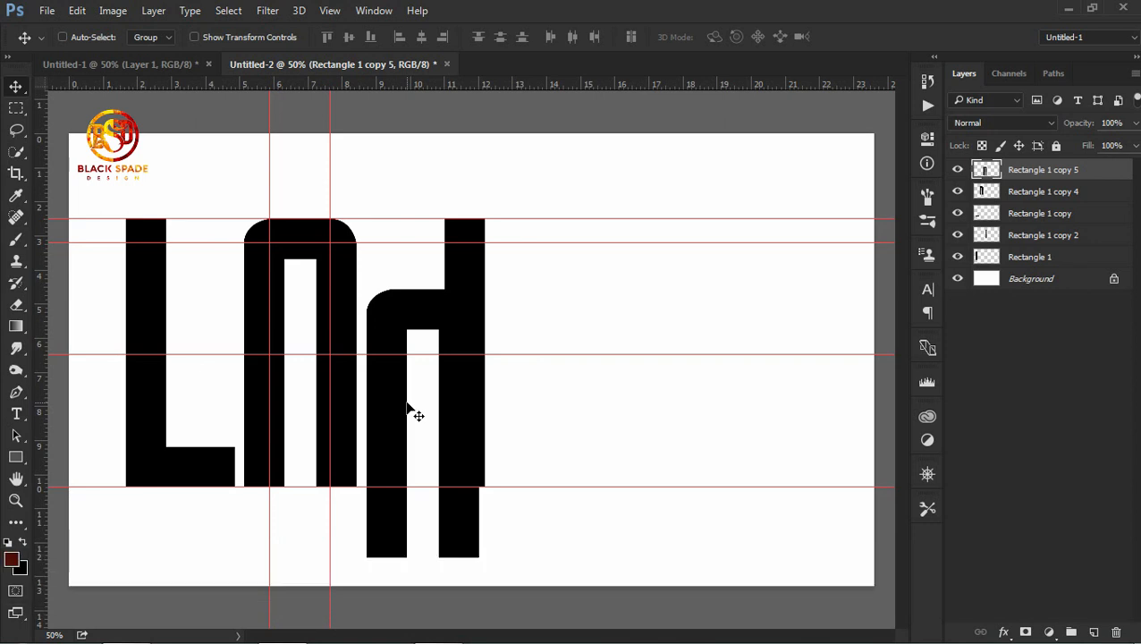
Step: Set the lowered arch's opacity to 50% and nudge the tall vertical bar left to line up with its right leg
key("ctrl+equal")
key("5")
right_click(461, 245)
left_click(487, 246)
key("Left")
key("Left")
key("Left")
key("Left")
key("Left")
key("Left")
key("Left")
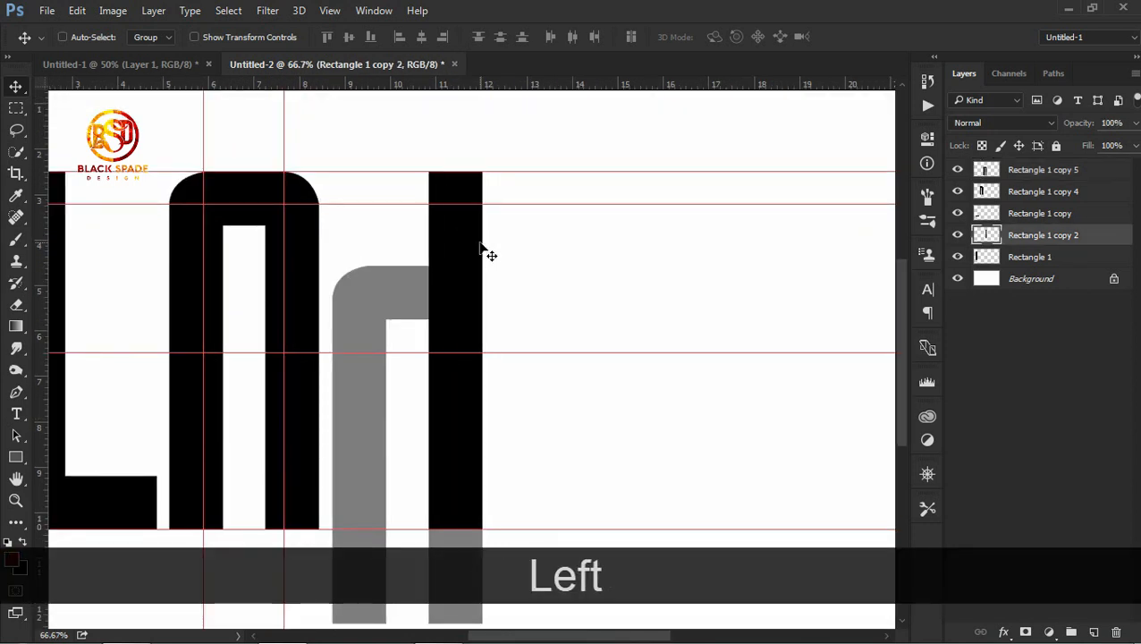
Step: Restore the lowered arch to 100% opacity, duplicate it, and raise the copy so its top meets the upper guide
right_click(375, 305)
left_click(408, 318)
key("0")
key("ctrl+j")
left_click_drag(408, 319, 427, 213)
key("Left")
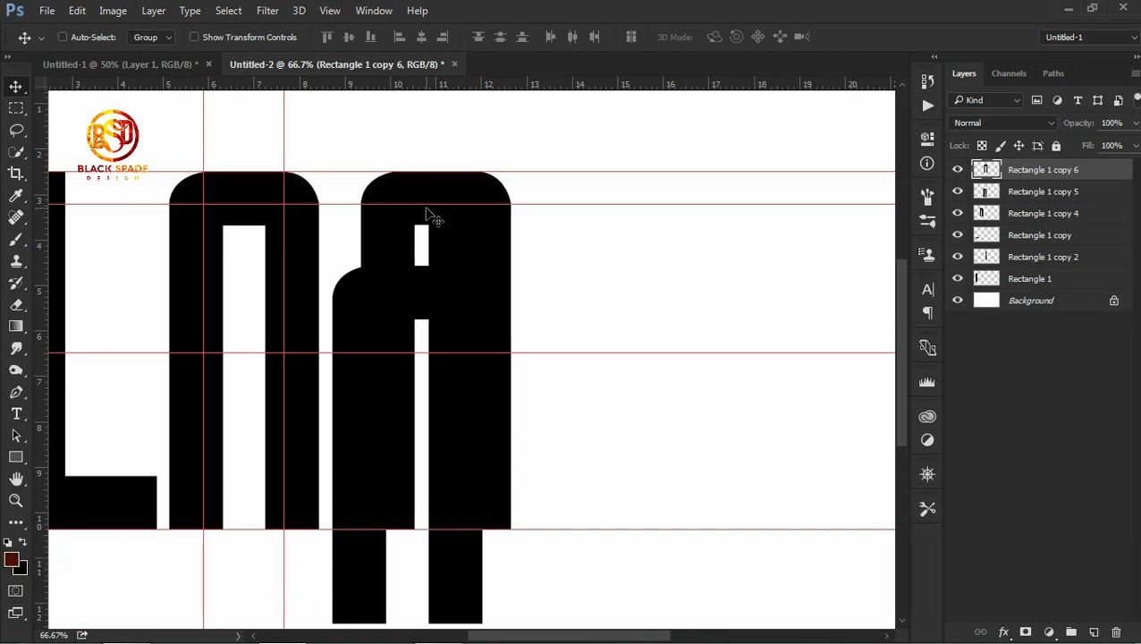
key("Right")
Step: Nudge the original lowered arch further down, leaving the raised copy on the upper guide
left_click(422, 292, "ctrl")
key("Down")
key("End")
key("Down")
key("Down")
key("Down")
key("Down")
key("Down")
key("Down")
key("Down")
key("Down")
key("Down")
key("Down")
key("Down")
key("Down")
key("Down")
key("Down")
key("Down")
key("Down")
key("Down")
key("Down")
key("Down")
key("Down")
Step: Delete the raised arch's left leg from just above the lowered arch's top down past the baseline guide
key("space")
left_click_drag(308, 329, 362, 284)
key("space")
left_click_drag(295, 264, 387, 226)
right_click(384, 219)
left_click(400, 225)
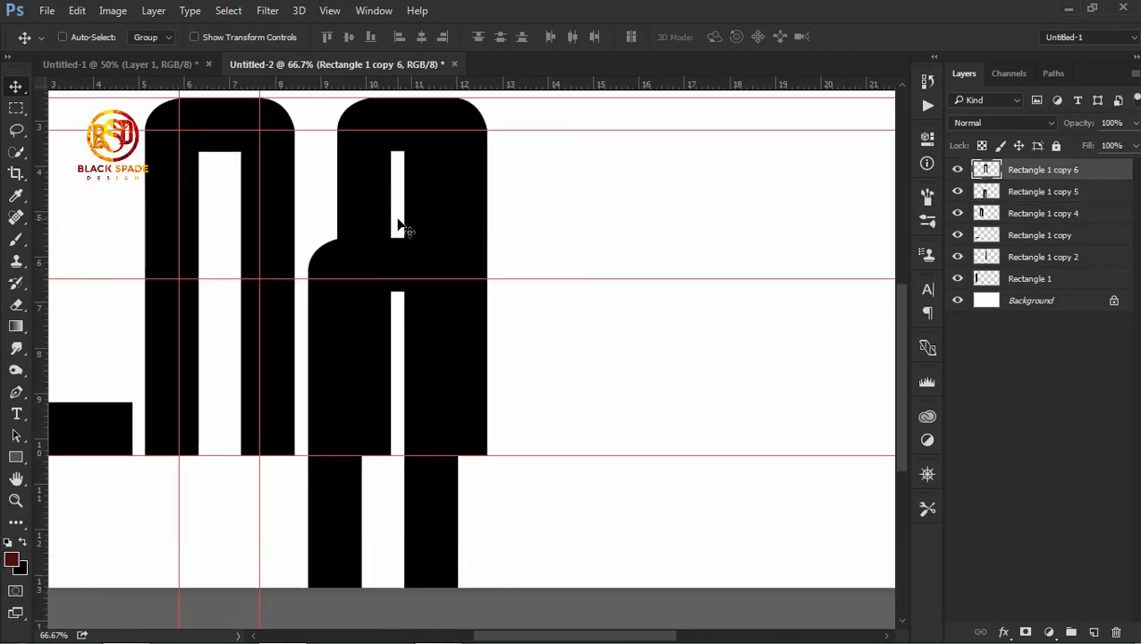
left_click(15, 109)
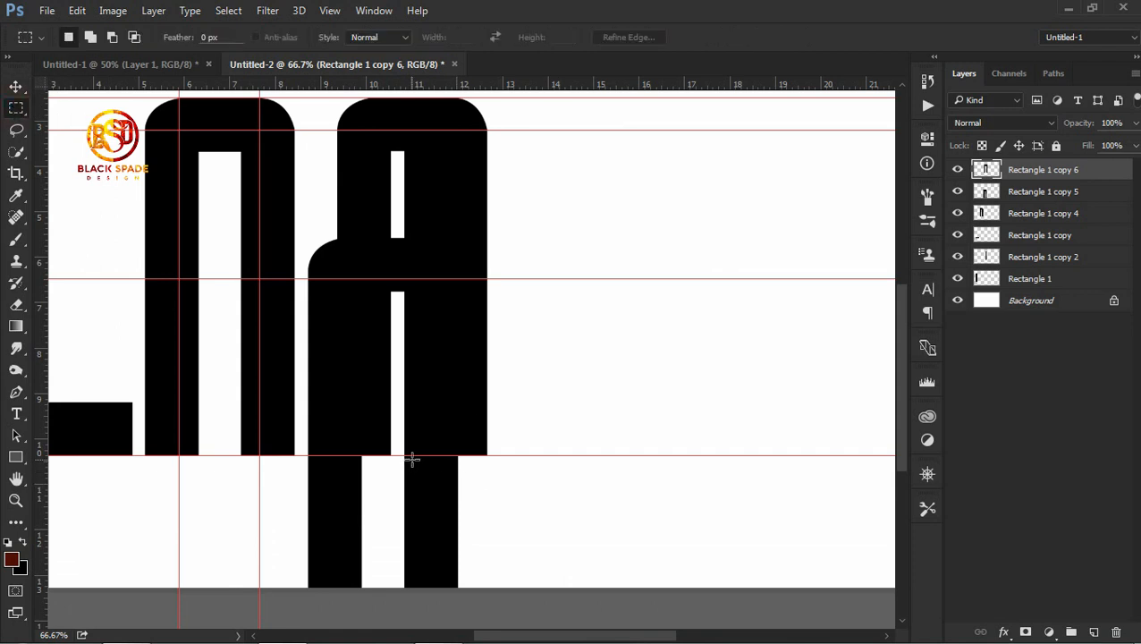
left_click_drag(387, 308, 318, 234)
key("Delete")
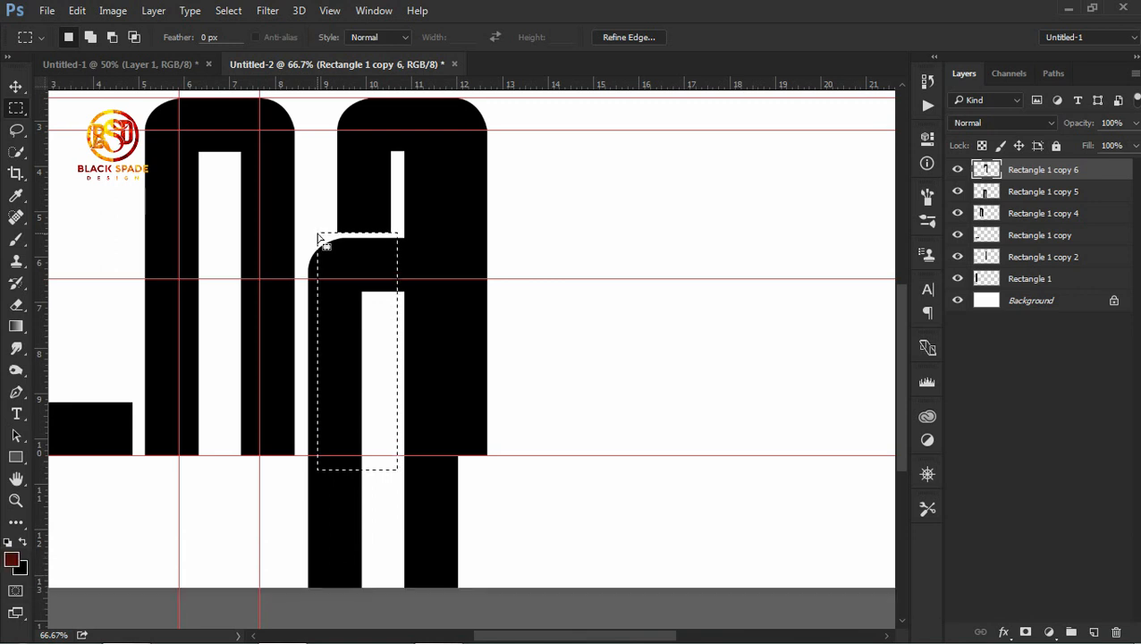
key("ctrl+d")
Step: Delete the raised arch's right leg and rounded right corner, from the tall vertical bar's left edge outward
left_click_drag(624, 497, 402, 96)
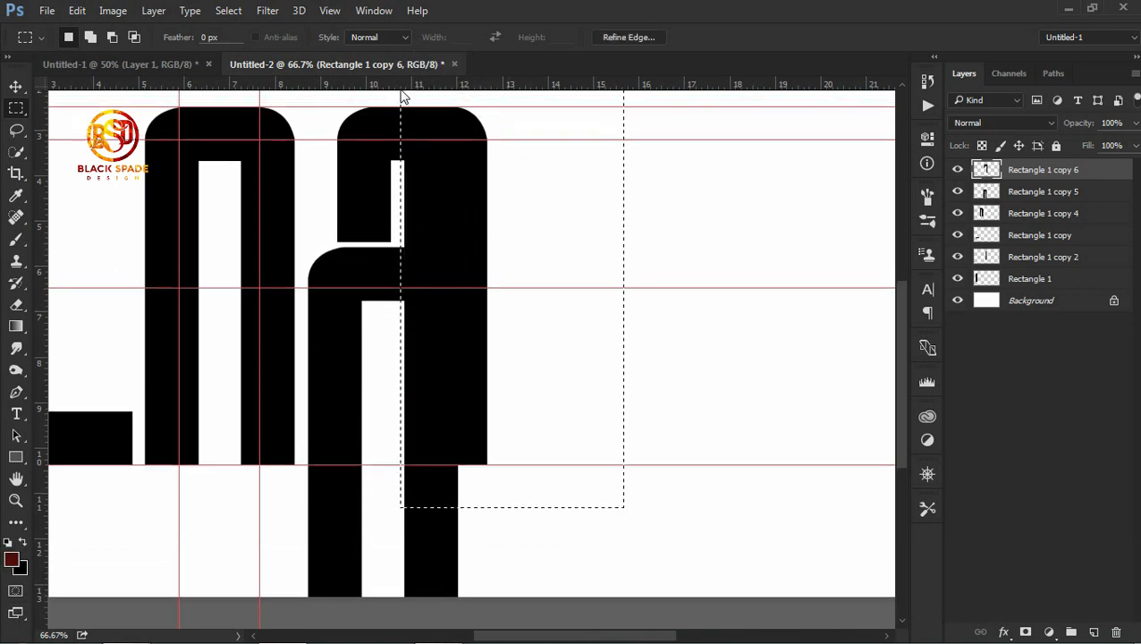
key("ctrl+z")
left_click_drag(420, 191, 430, 188)
key("Delete")
key("ctrl+d")
key("ctrl+z")
key("ctrl+alt+z")
key("Delete")
key("ctrl+d")
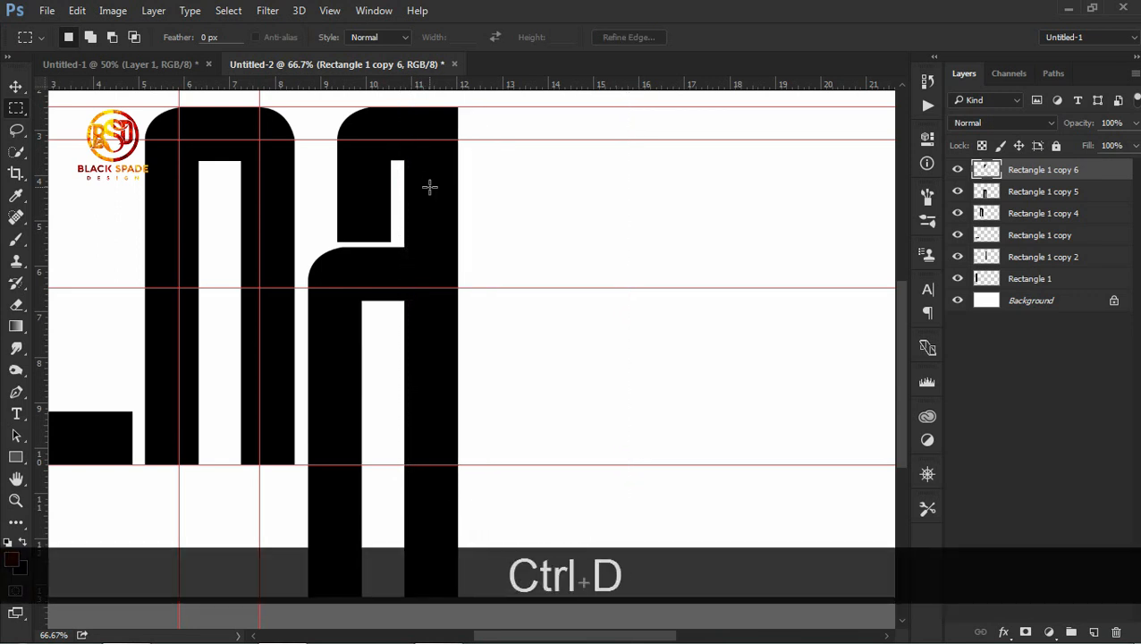
left_click_drag(513, 310, 428, 326)
key("ctrl+d")
key("v")
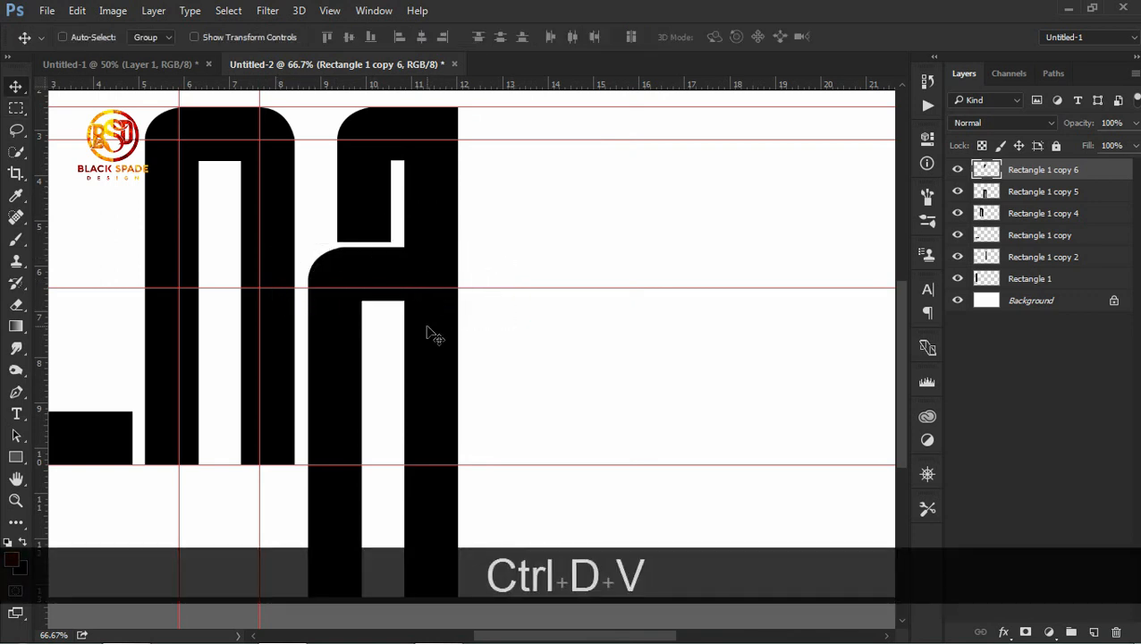
Step: Nudge the lowered arch down slightly to widen the gap beneath the shortened upper stroke
right_click(340, 322)
left_click(361, 330)
key("Down")
key("Down")
key("Down")
key("Down")
key("Down")
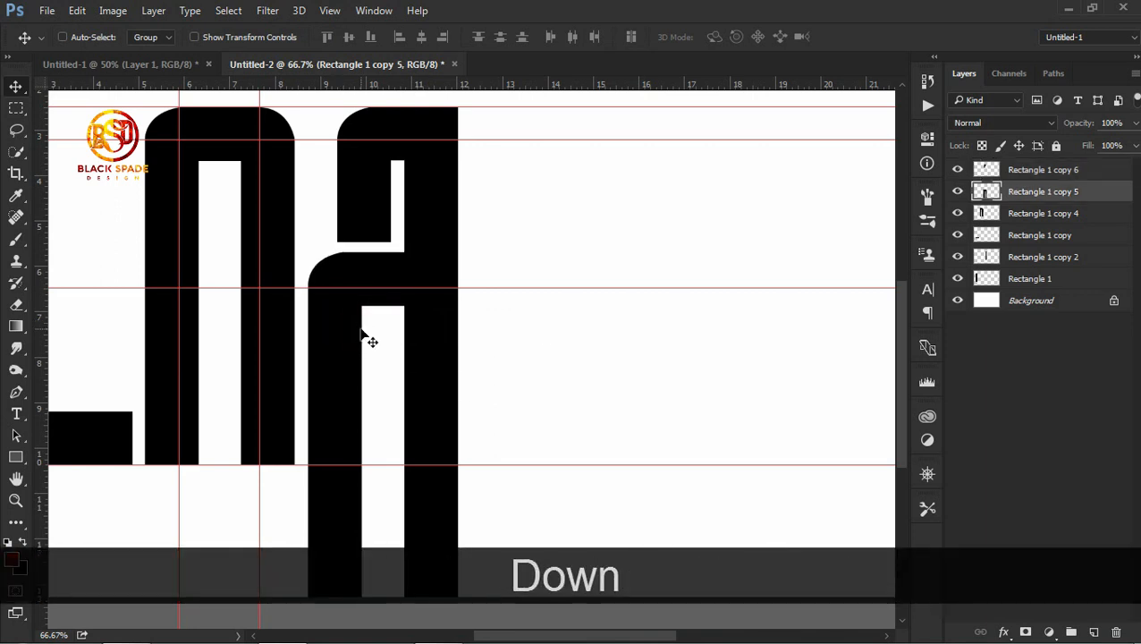
Step: Delete the lowered arch's left leg below the baseline guide, including the remnant at the canvas edge
key("ctrl+minus")
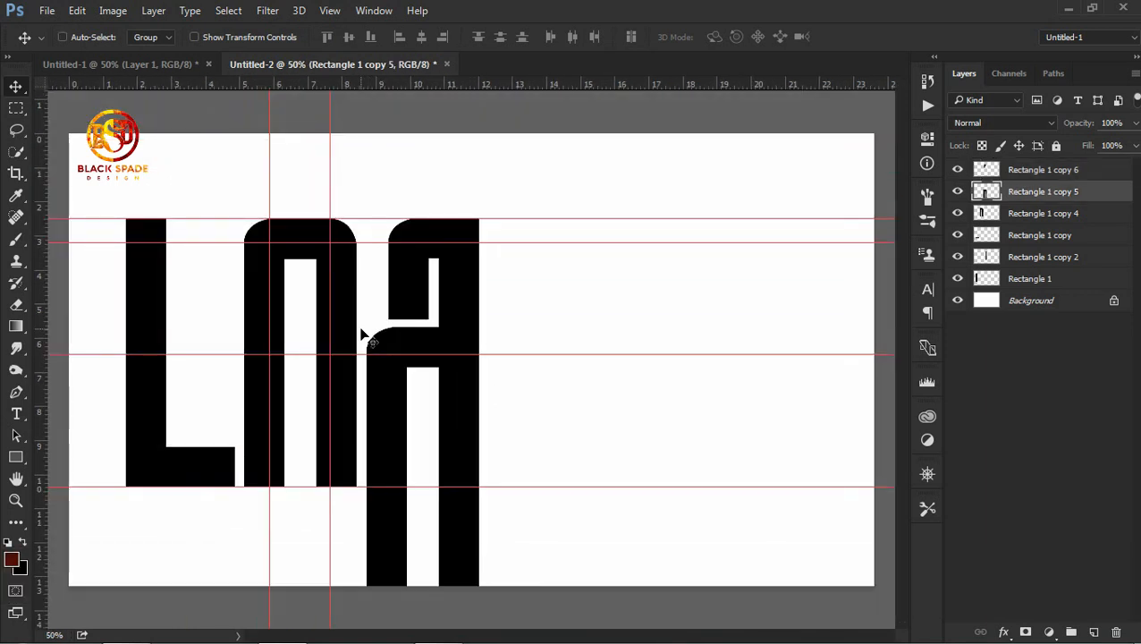
key("ctrl+equal")
key("space")
left_click_drag(528, 404, 538, 383)
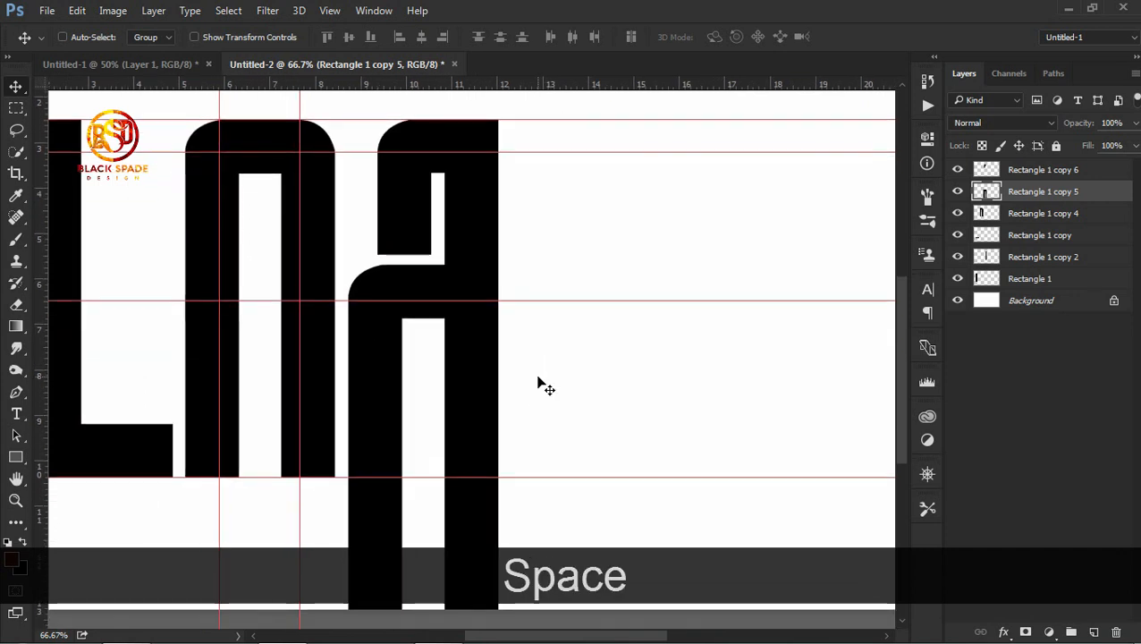
left_click(16, 108)
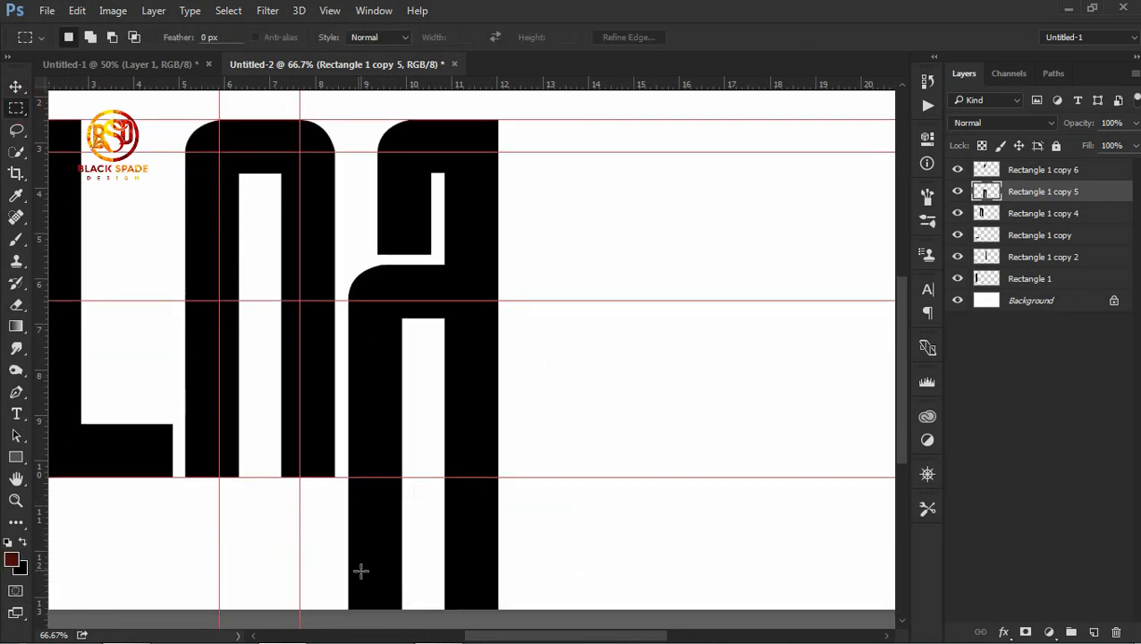
left_click_drag(305, 486, 300, 482)
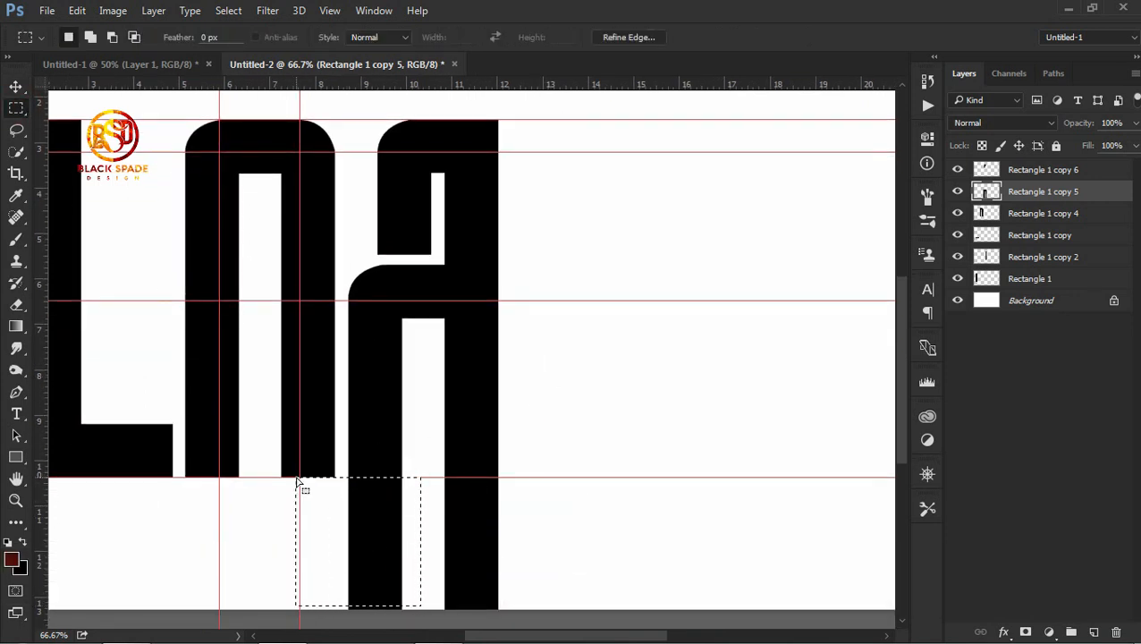
key("ctrl+d")
key("space")
left_click_drag(459, 553, 457, 379)
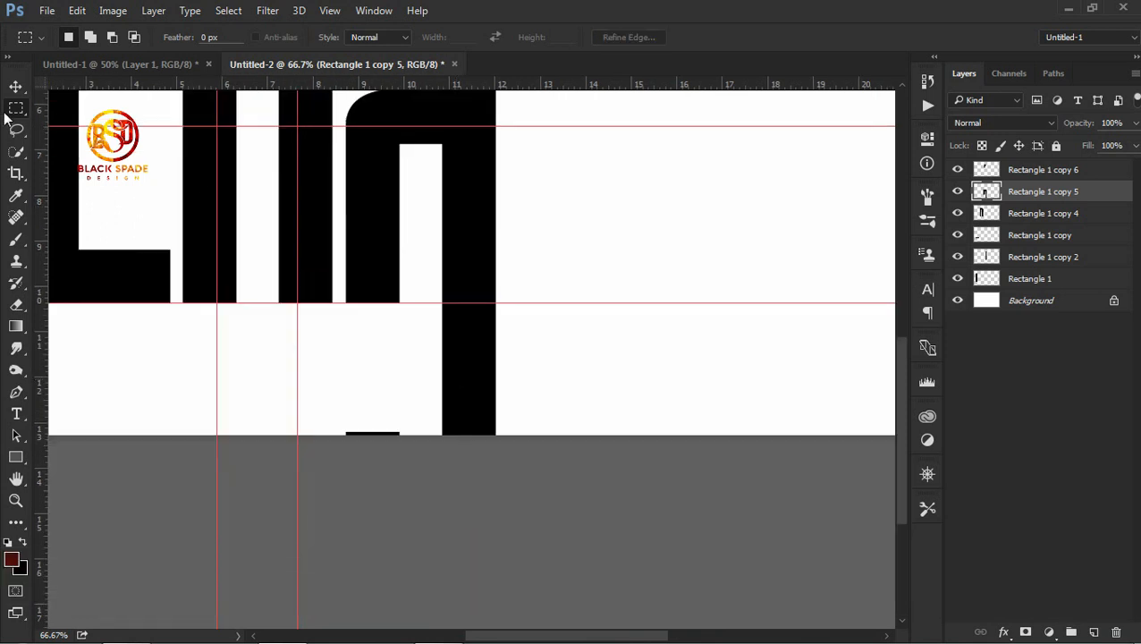
left_click_drag(274, 383, 433, 529)
key("ctrl+d")
key("space")
left_click_drag(453, 261, 458, 385)
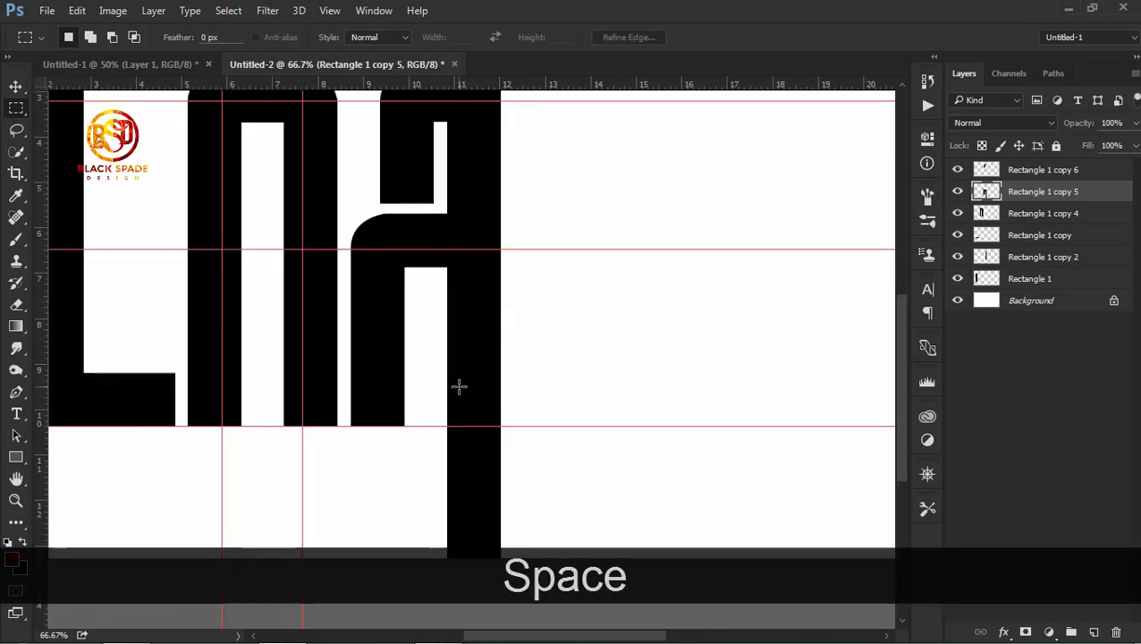
Step: Duplicate the lowered arch, flip the copy vertically, and move it up so its rounded corner rests on the baseline guide
key("ctrl+plus")
key("v")
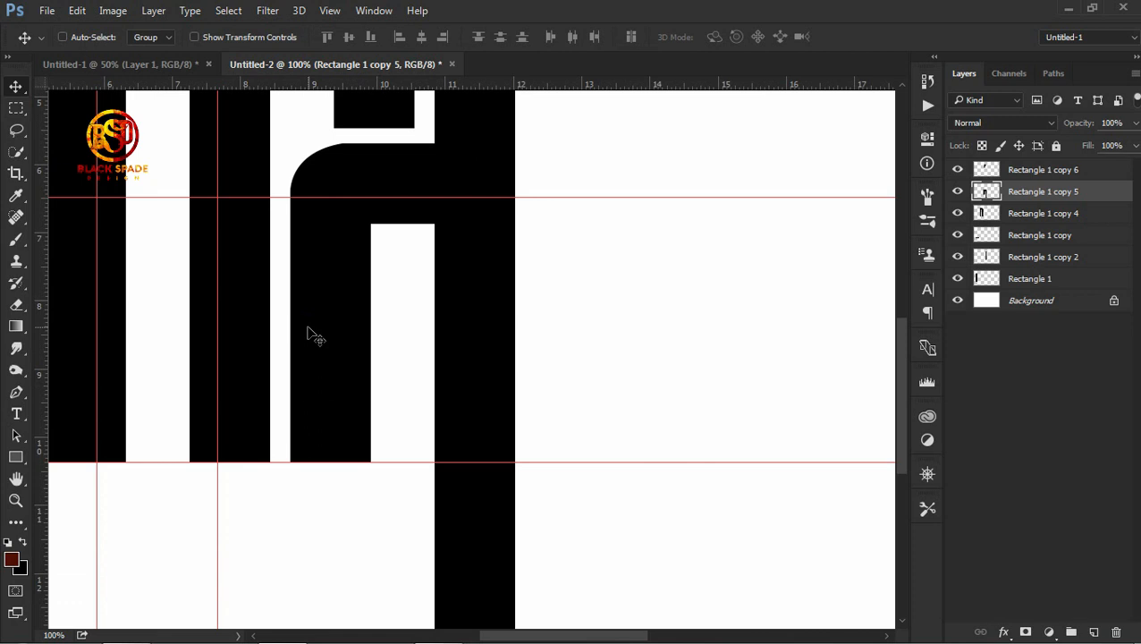
key("ctrl+j")
key("ctrl+t")
right_click(344, 360)
left_click(397, 609)
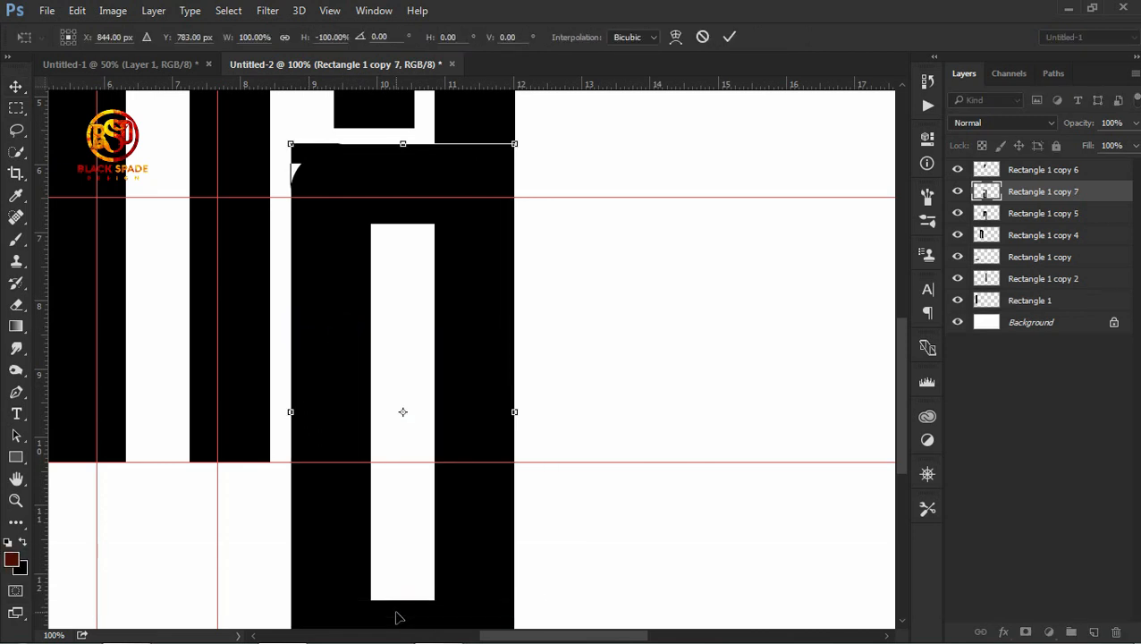
key("Return")
left_click_drag(339, 519, 338, 377)
Step: Using 50% opacity temporarily, delete the original arch's lower left leg behind the flipped copy's rounded corner
right_click(295, 463)
left_click(326, 469)
key("5")
left_click(18, 110)
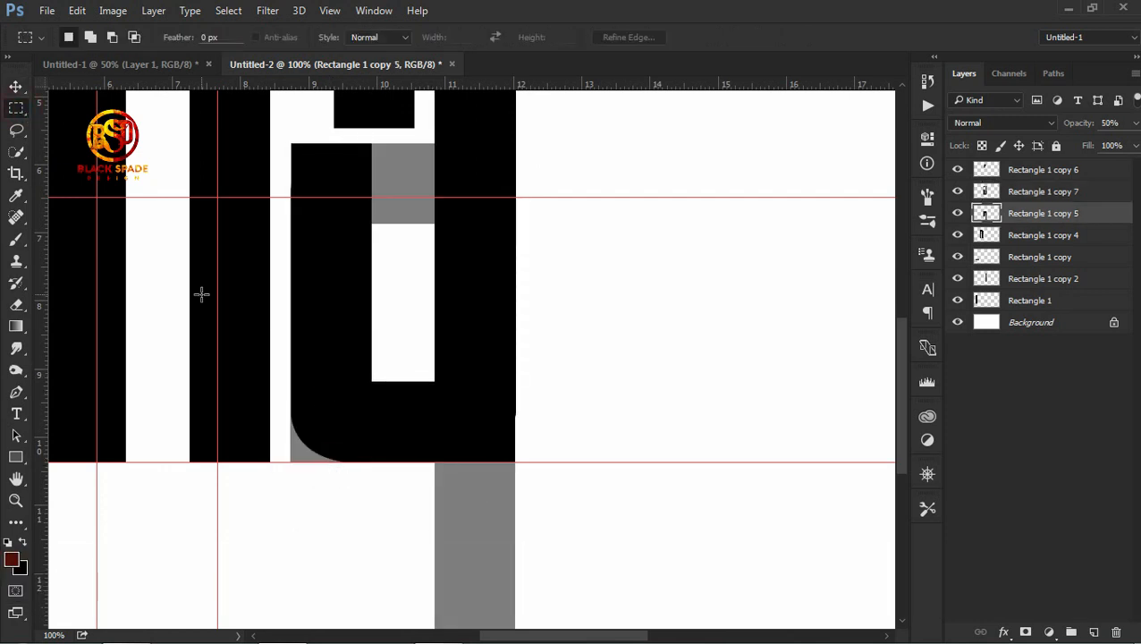
left_click_drag(271, 301, 379, 506)
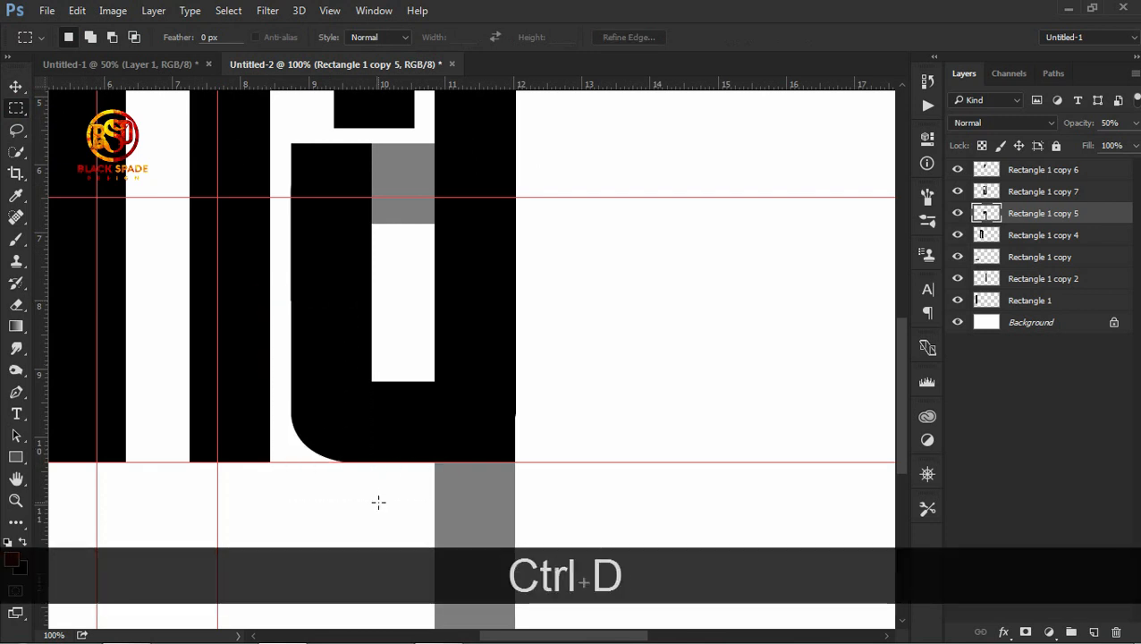
key("v")
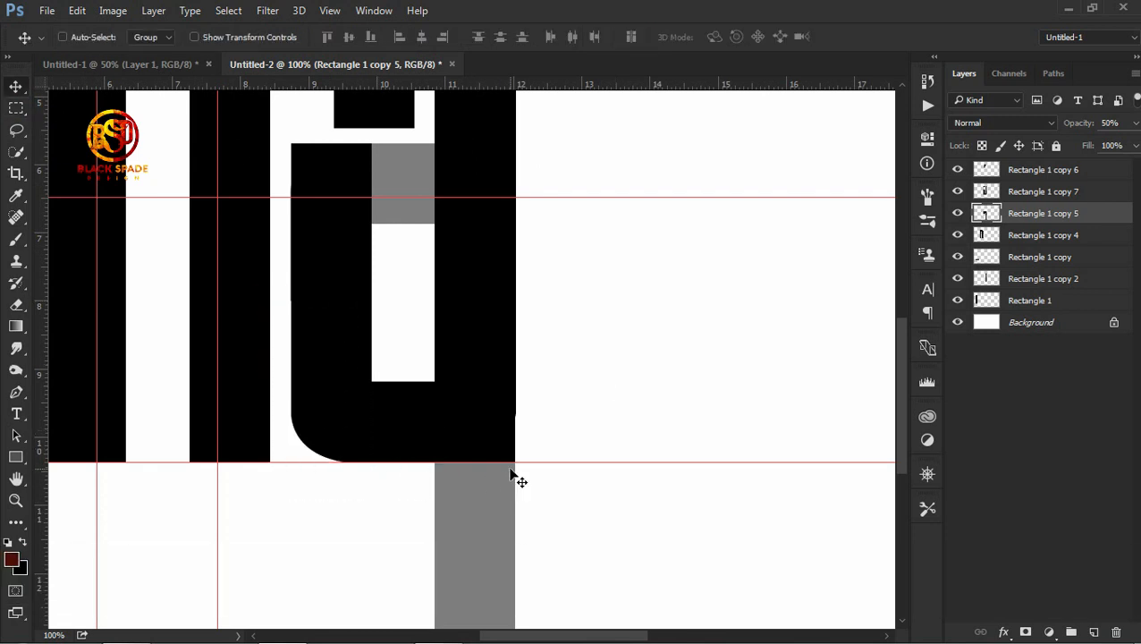
key("0")
Step: Delete the original arch's right leg below the baseline guide
right_click(474, 262)
left_click(492, 268)
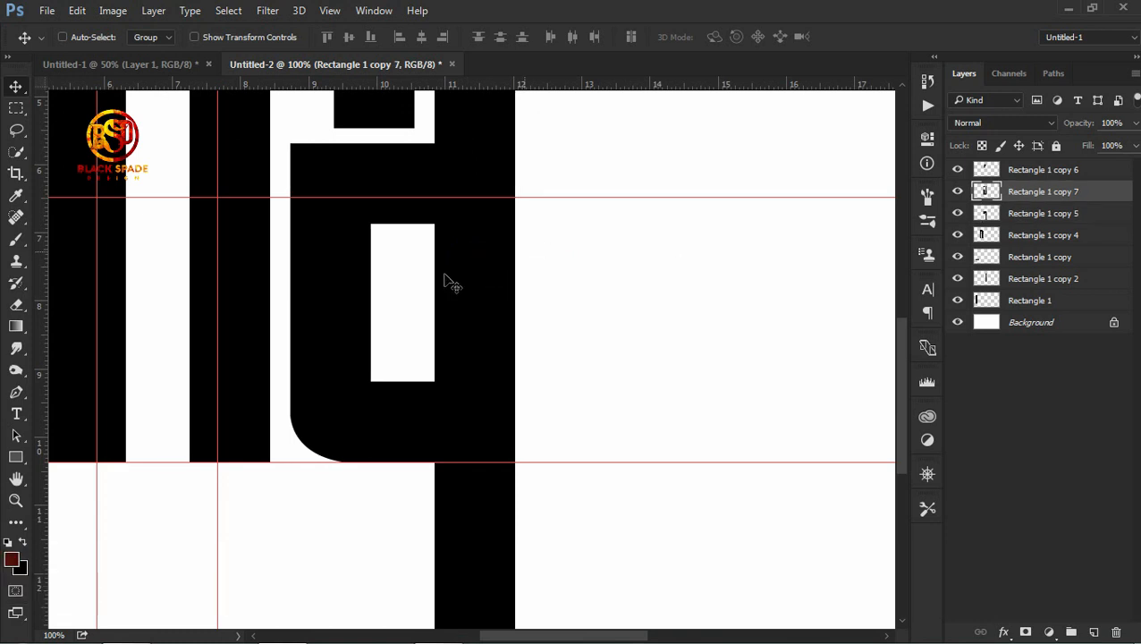
left_click_drag(444, 461, 433, 252)
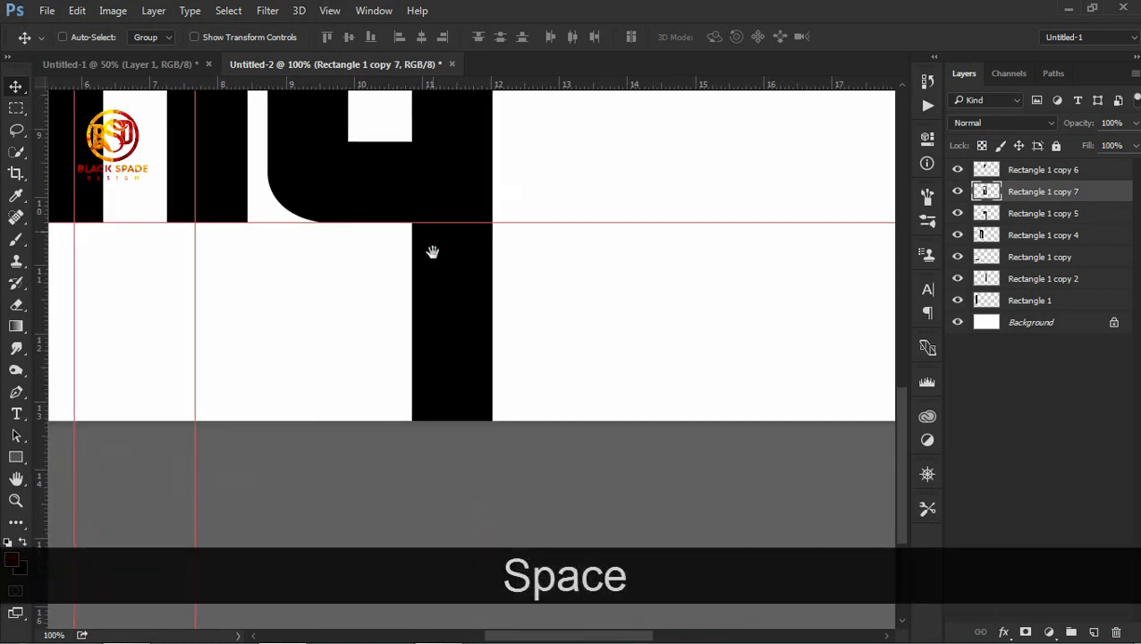
key("End")
right_click(438, 343)
left_click(471, 360)
key("m")
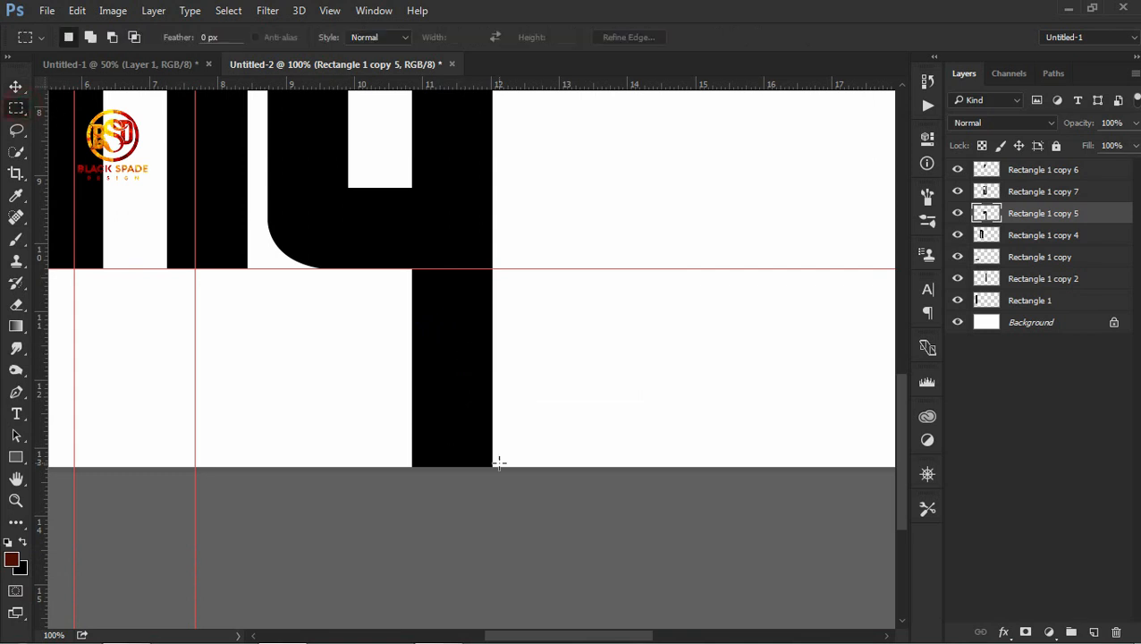
left_click_drag(677, 466, 193, 267)
key("Delete")
key("ctrl+d")
Step: Using 50% opacity temporarily, delete the flipped copy's square upper-left corner outside the original arch's rounded corner
left_click_drag(387, 220, 402, 508)
key("End")
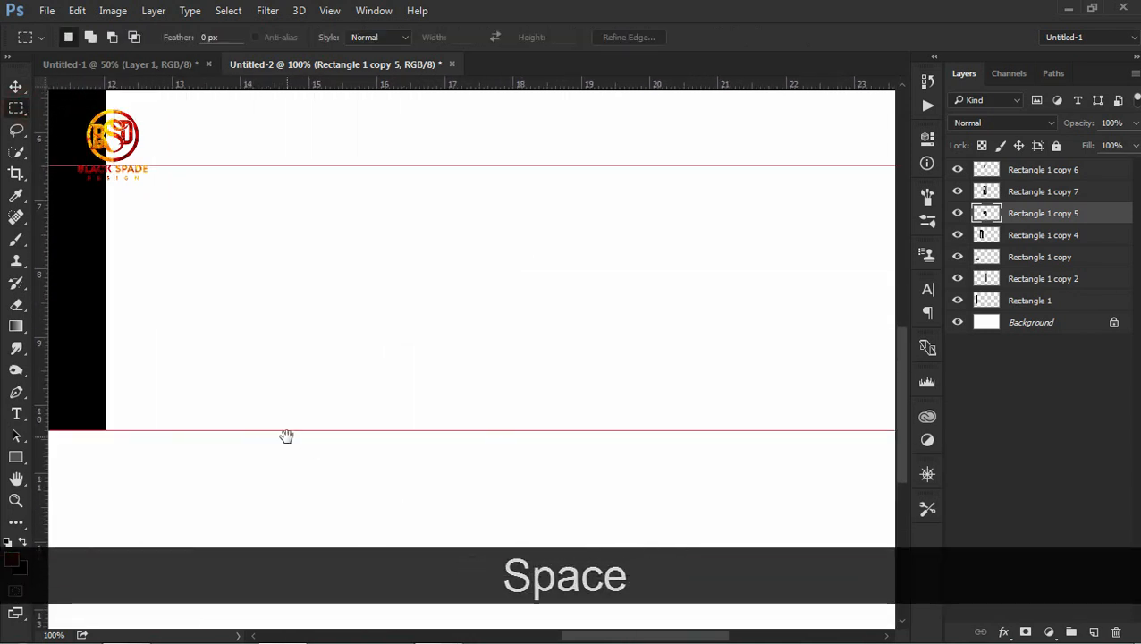
key("End")
left_click_drag(127, 272, 611, 286)
left_click_drag(458, 160, 509, 262)
key("v")
key("5")
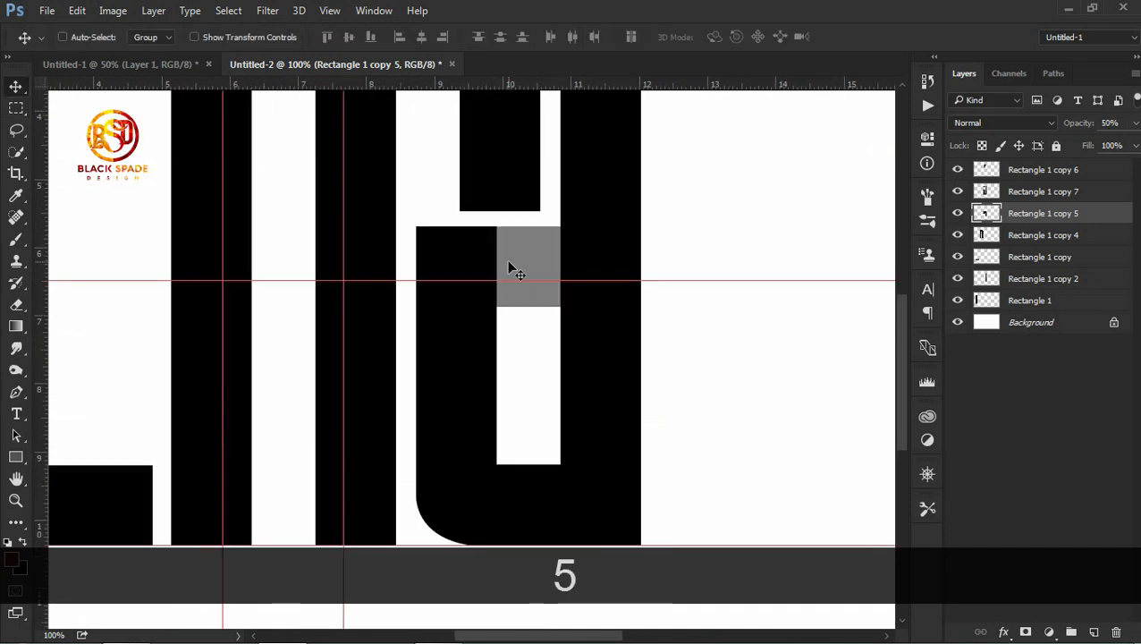
key("0")
right_click(461, 369)
left_click(501, 376)
key("5")
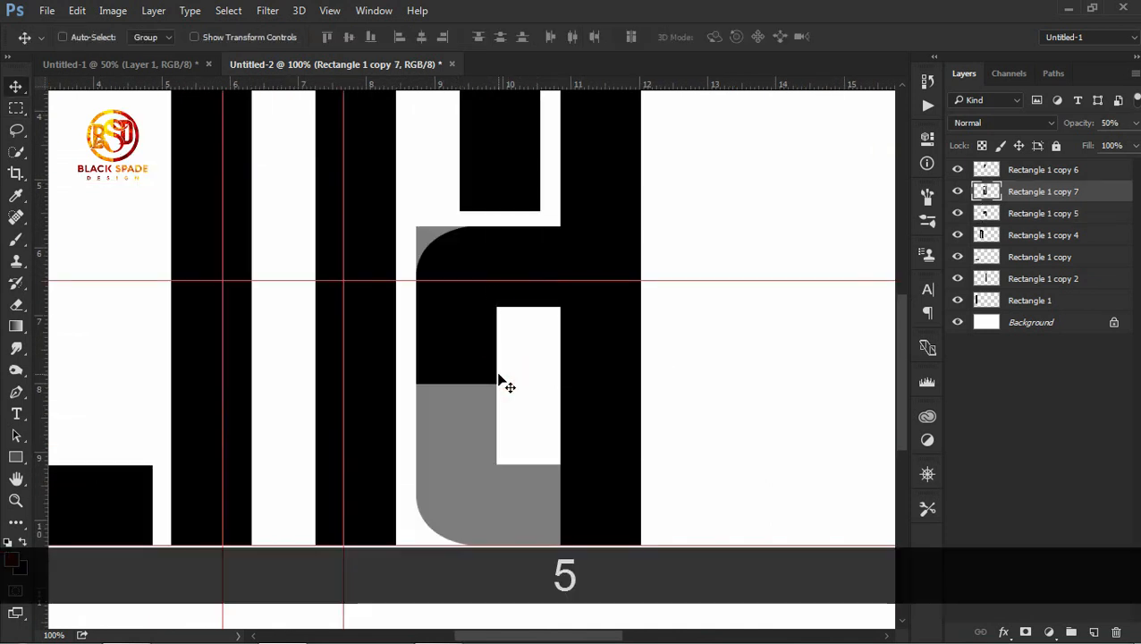
left_click(16, 108)
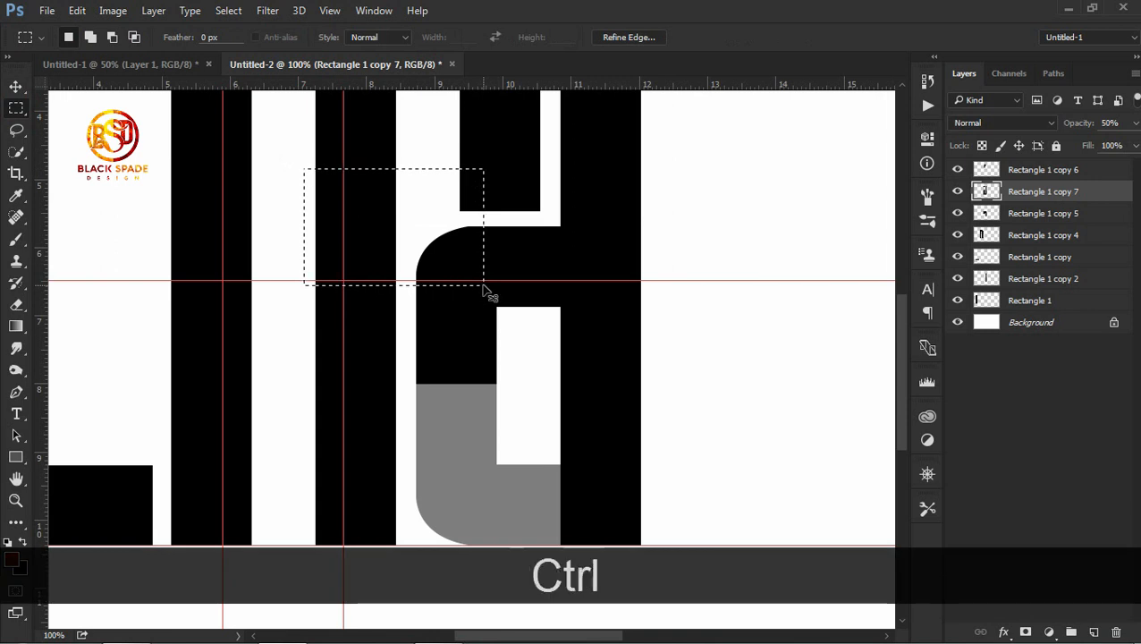
key("ctrl+d")
key("v")
key("0")
Step: Toggle the Rectangle 1 copy 5 layer off and on to check which part of the letter it forms
right_click(535, 268)
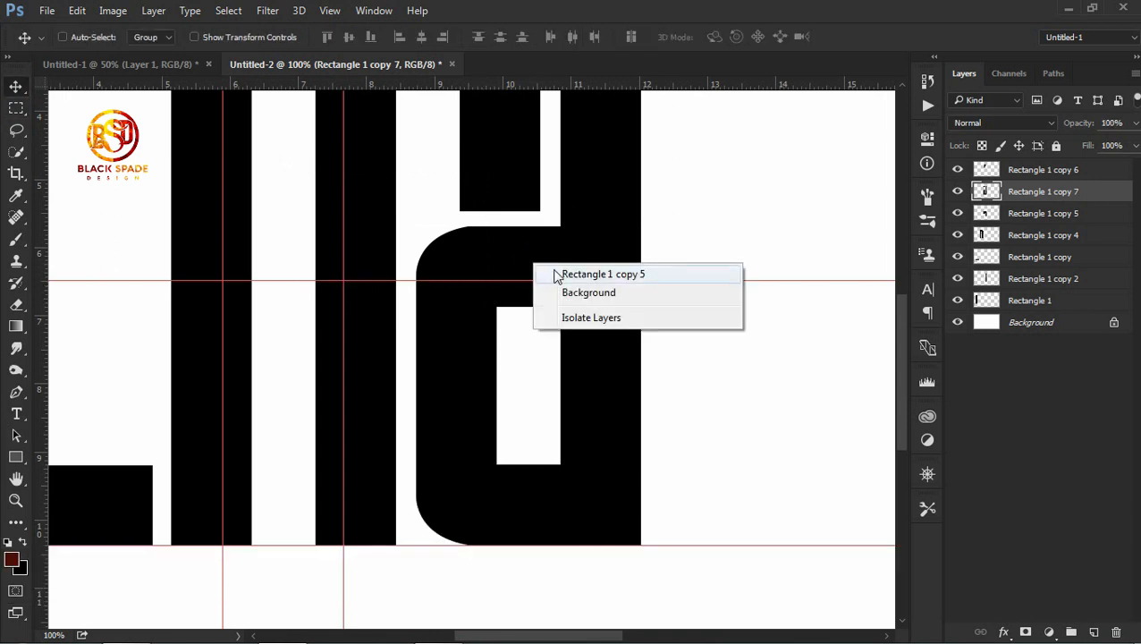
left_click(572, 273)
left_click(958, 213)
left_click(957, 213)
Step: Duplicate the L's foot bar and place it over the third letter's middle crossbar, extending beyond the stem
right_click(124, 497)
left_click(159, 502)
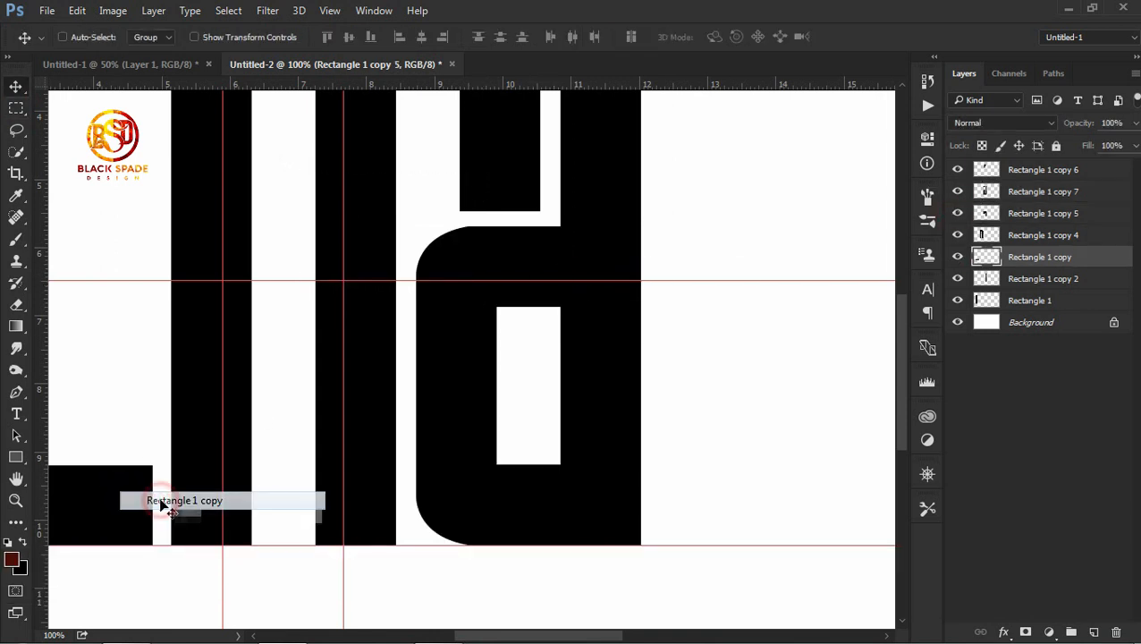
left_click_drag(132, 514, 715, 267)
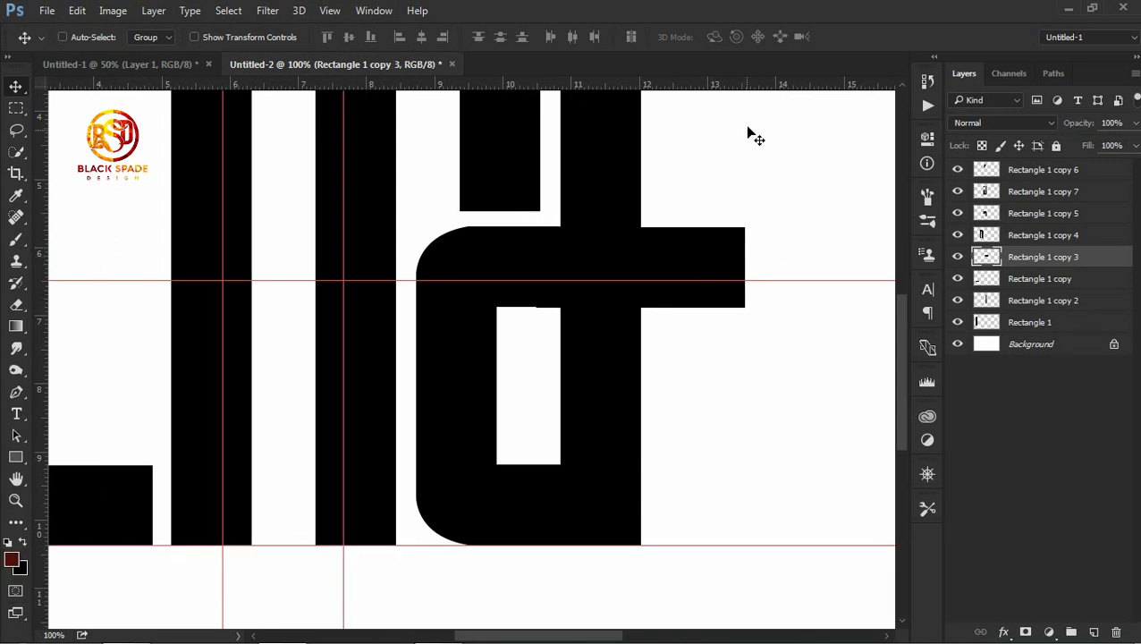
Step: Align the duplicated bar with a new horizontal guide along the crossbar's top edge, and hide the bar
left_click_drag(765, 86, 759, 226)
key("Up")
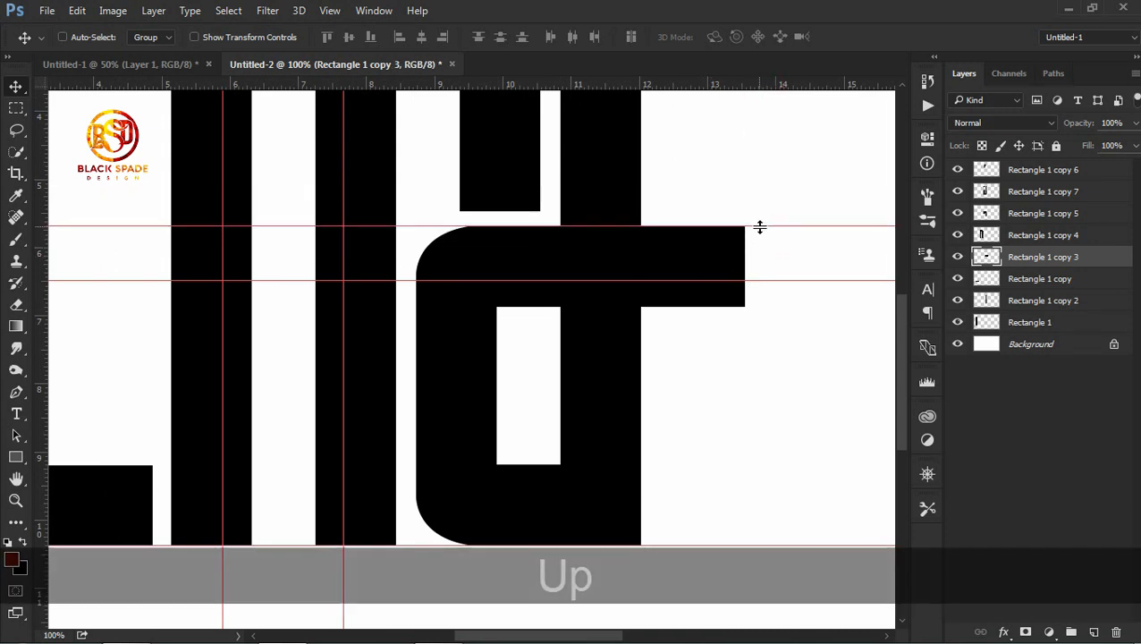
left_click(963, 257)
Step: Duplicate Rectangle 1 copy 7, flip it horizontally and vertically, and place it over the stem with its top on the new guide
right_click(478, 381)
left_click(510, 390)
left_click(965, 192)
left_click(965, 193)
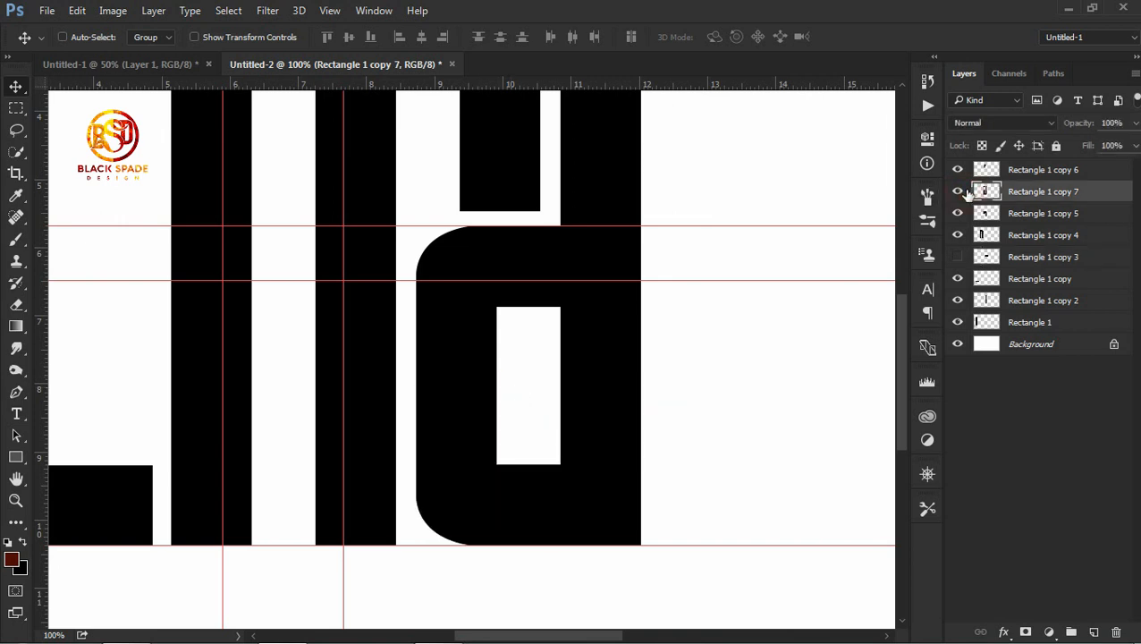
key("ctrl+j")
key("ctrl+t")
right_click(545, 355)
left_click(606, 602)
left_click_drag(472, 391, 719, 481)
right_click(713, 326)
left_click(754, 601)
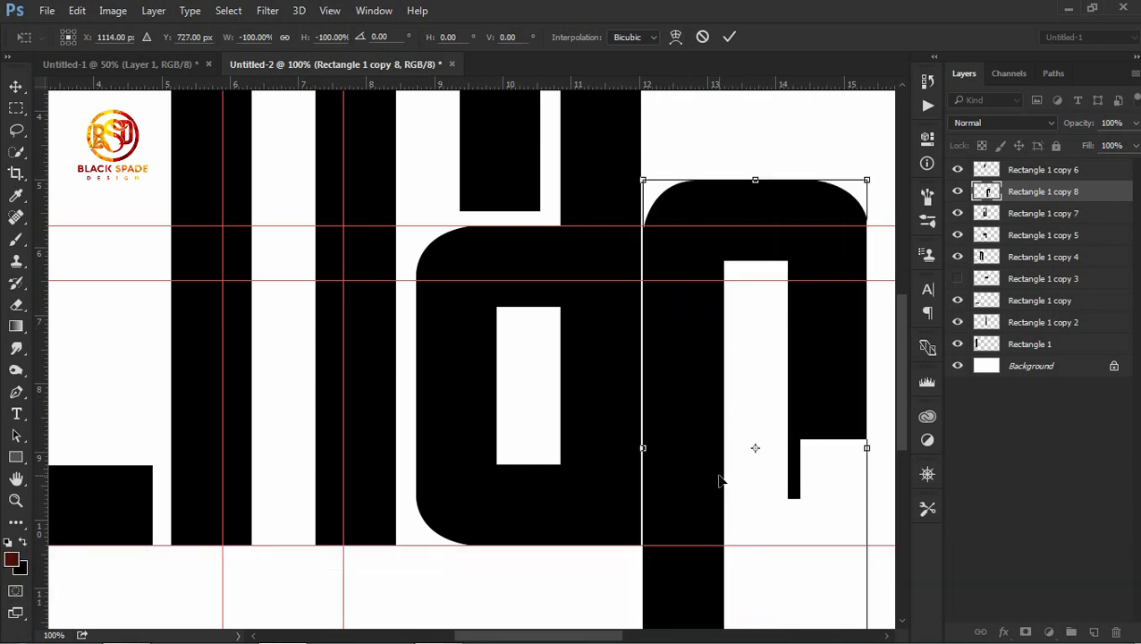
left_click_drag(720, 481, 681, 416)
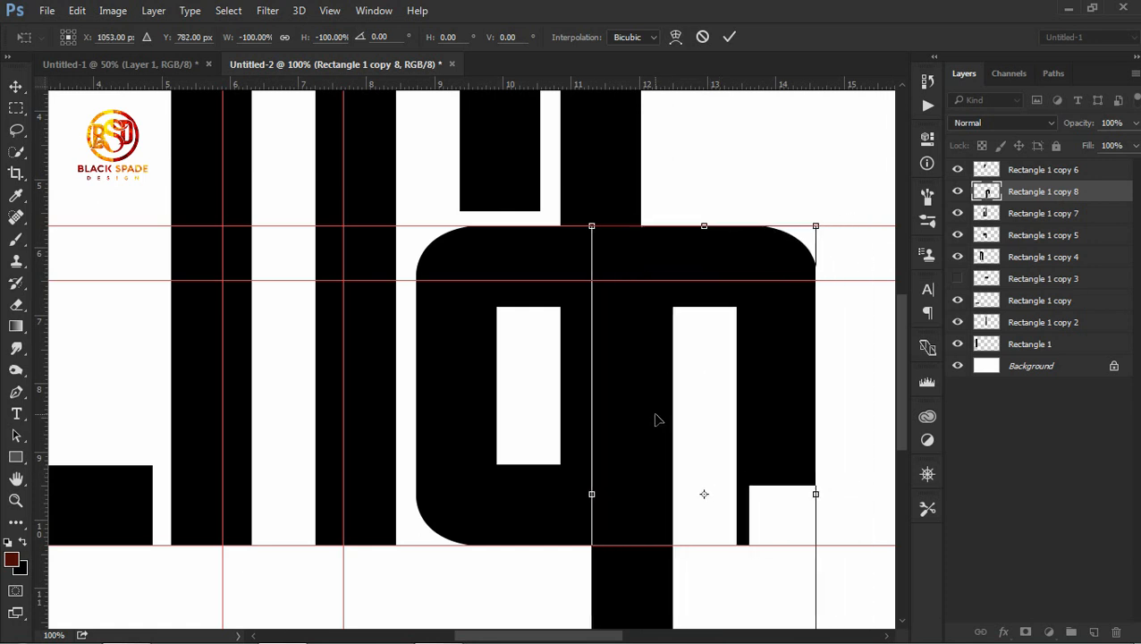
key("Return")
Step: Move the flipped duplicate left about 0.87 in and delete its portion overlapping the third letter
left_click_drag(777, 382, 719, 380)
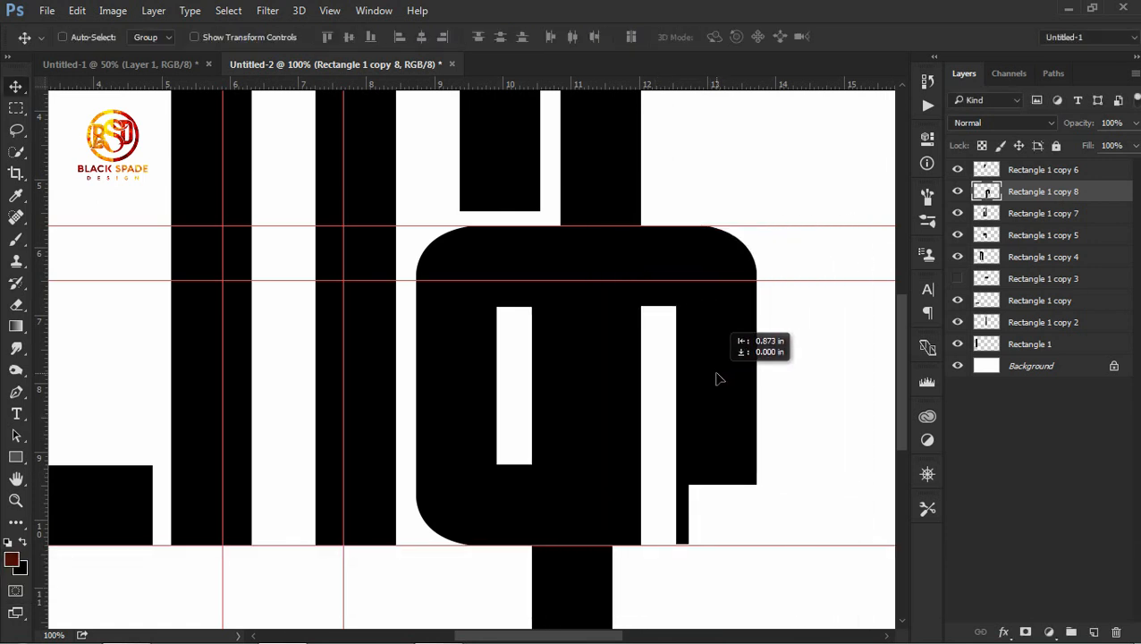
key("Right")
key("Left")
key("m")
mouse_move(317, 170)
left_mouse_down()
mouse_move(483, 448)
mouse_move(650, 581)
mouse_move(659, 640)
left_mouse_up()
key("Delete")
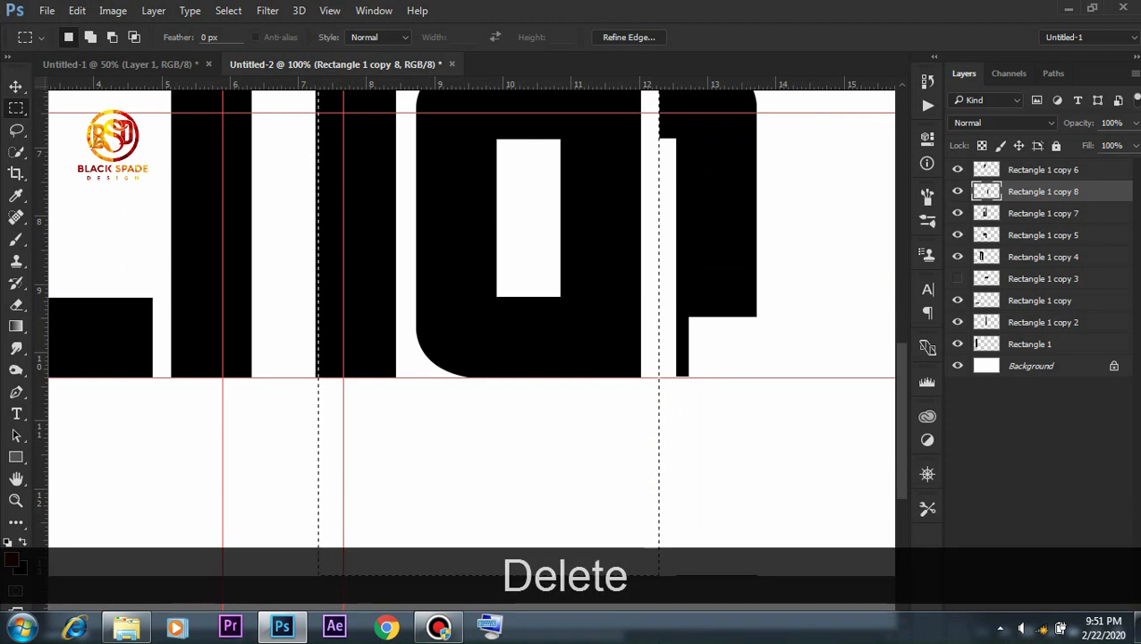
Step: Undo the last deletion, shift the selection slightly left, and delete the part of Rectangle 1 copy 8 inside it
key("space")
left_click_drag(713, 330, 711, 483)
key("ctrl+d")
key("ctrl+z")
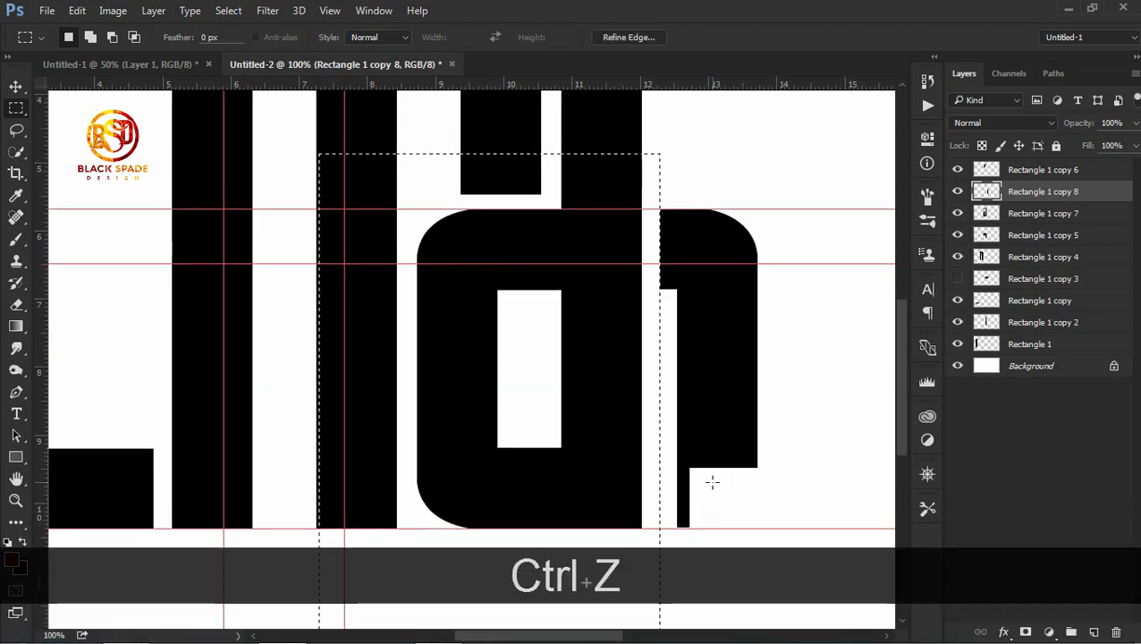
key("ctrl+alt+z")
left_click_drag(635, 334, 616, 338)
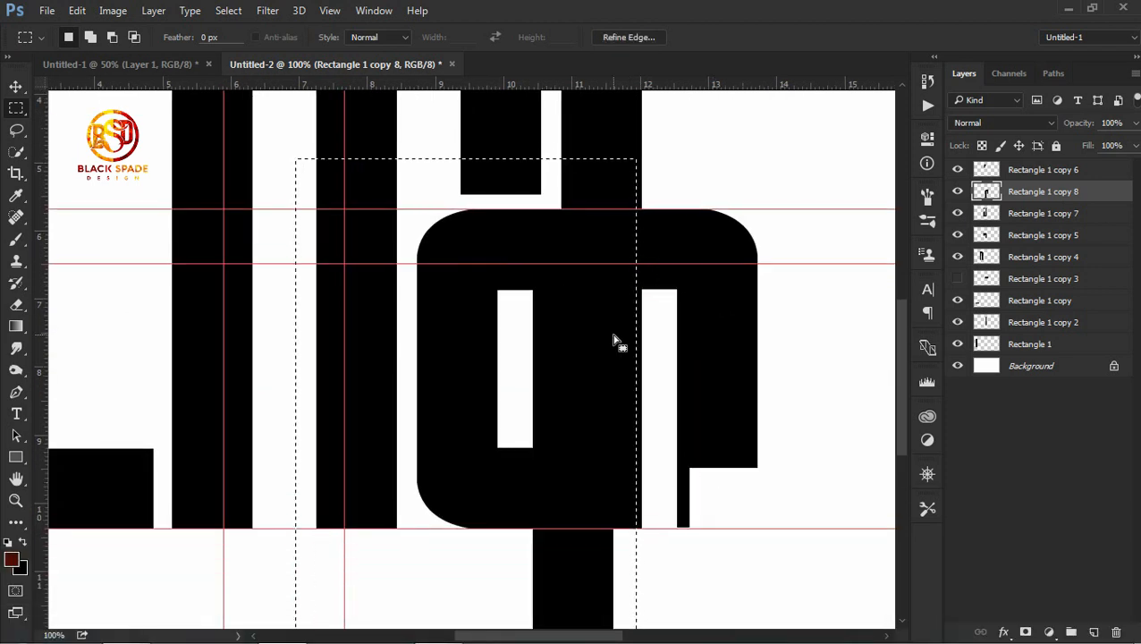
key("Delete")
Step: Delete the portion of Rectangle 1 copy 8 that extends below the baseline guide
key("space")
left_click_drag(621, 484, 606, 264)
left_click_drag(797, 523, 592, 477)
key("Delete")
key("ctrl+d")
key("space")
left_click_drag(741, 221, 672, 412)
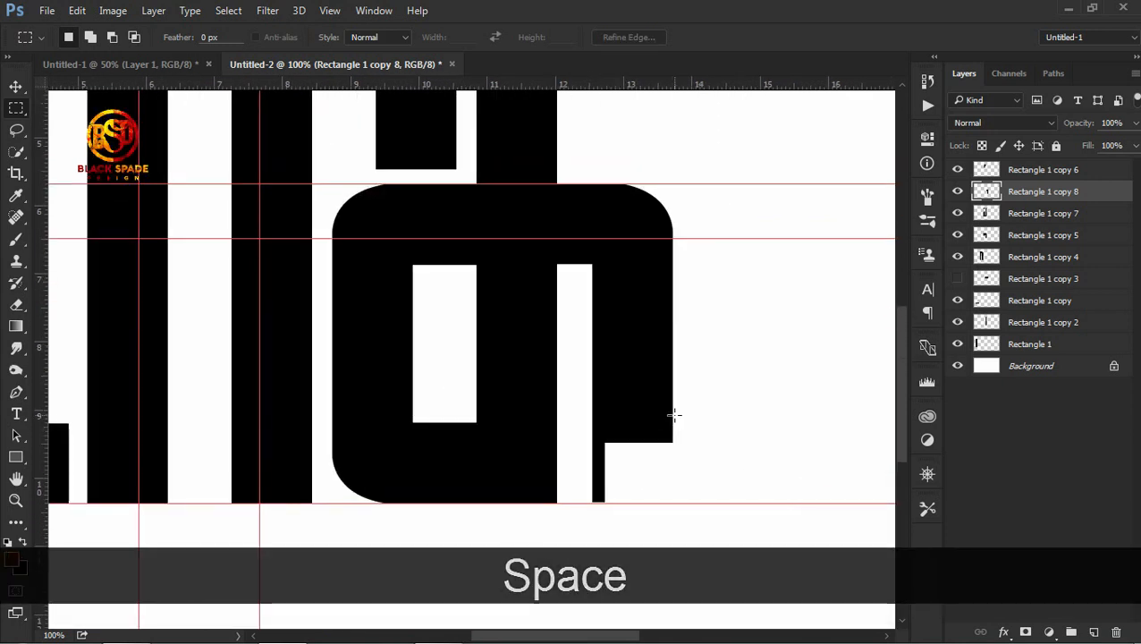
Step: Duplicate Rectangle 1 copy 8, flip the duplicate vertically, and place its rounded foot on the baseline guide
key("v")
left_click(957, 191)
left_click(957, 191)
key("ctrl+j")
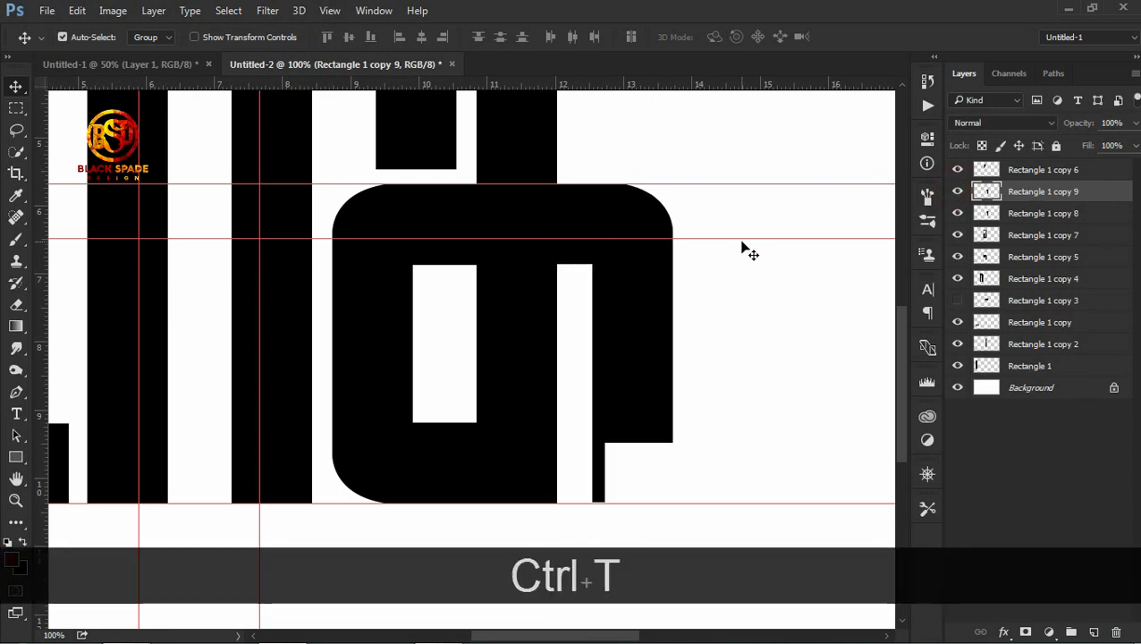
key("ctrl+t")
right_click(628, 310)
left_click(661, 607)
left_click_drag(675, 583, 657, 377)
key("Return")
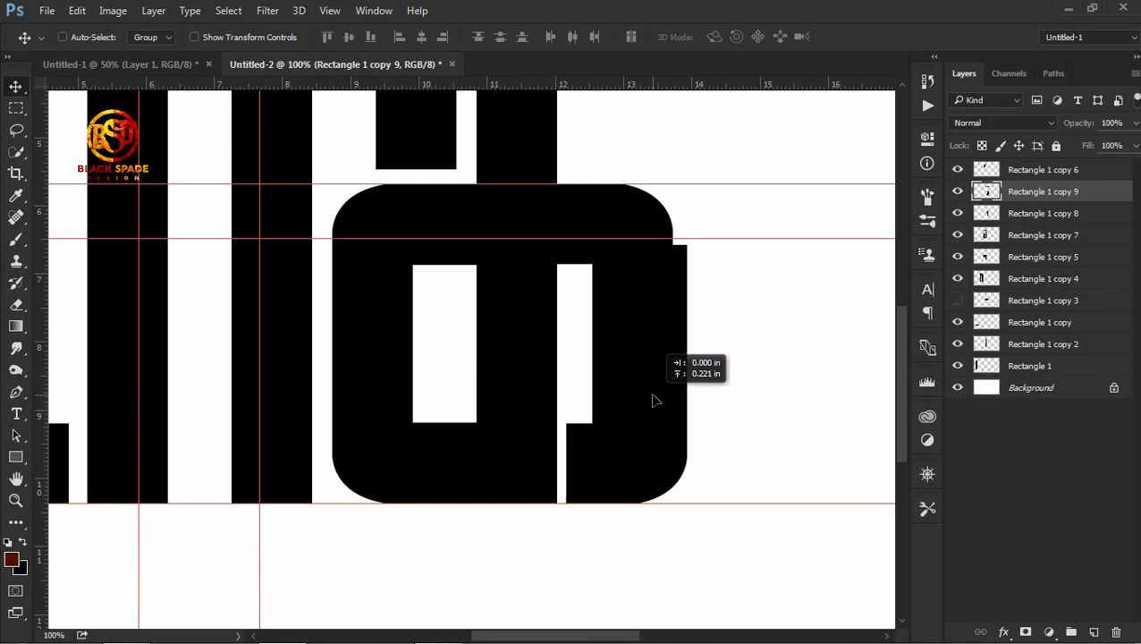
Step: Set Rectangle 1 copy 9 to 50% opacity and move it left about 0.21 in to align with the bowl's outer edge
key("Right")
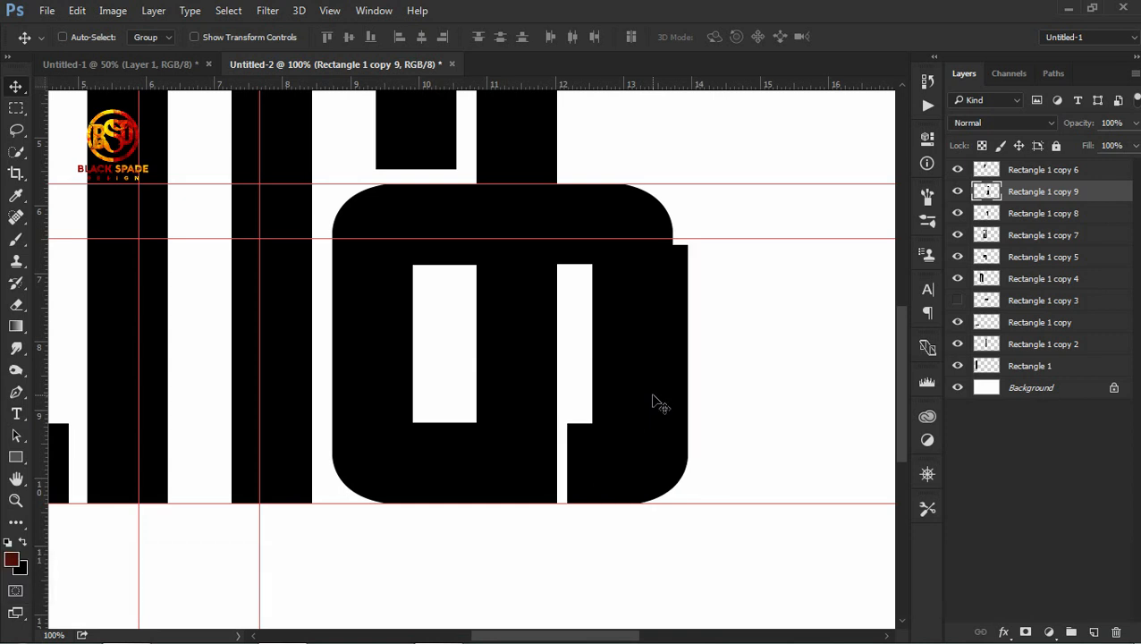
key("5")
left_click_drag(658, 403, 638, 401)
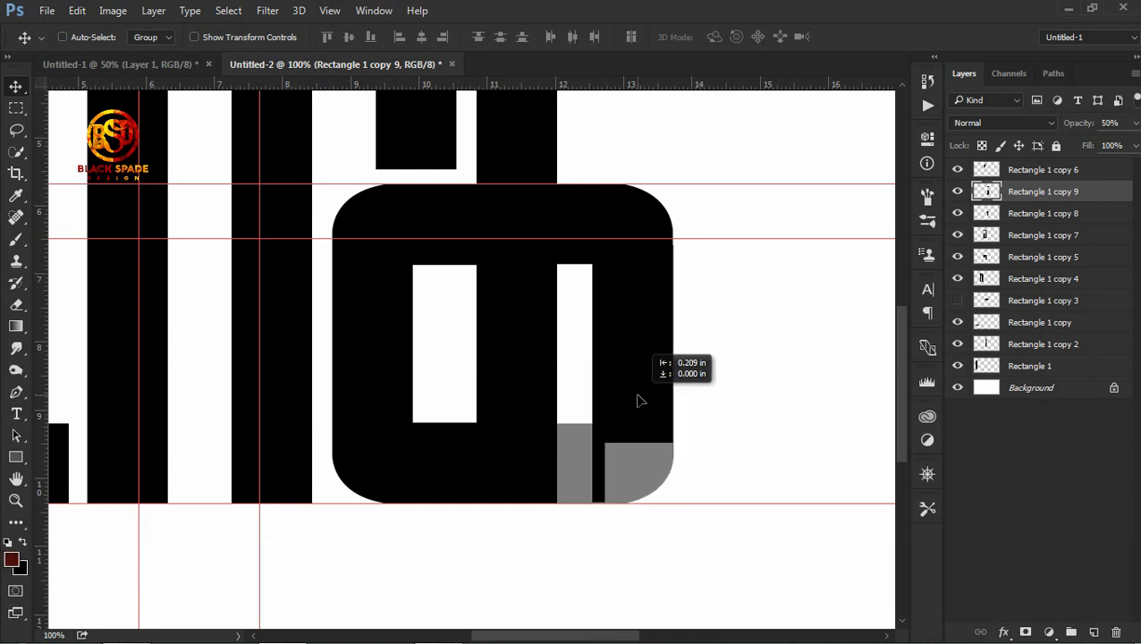
Step: Delete the strip of Rectangle 1 copy 9 nearest the stem to leave a narrow gap, and restore its opacity to 100%
key("m")
mouse_move(466, 326)
left_mouse_down()
mouse_move(525, 529)
mouse_move(572, 562)
left_mouse_up()
key("Delete")
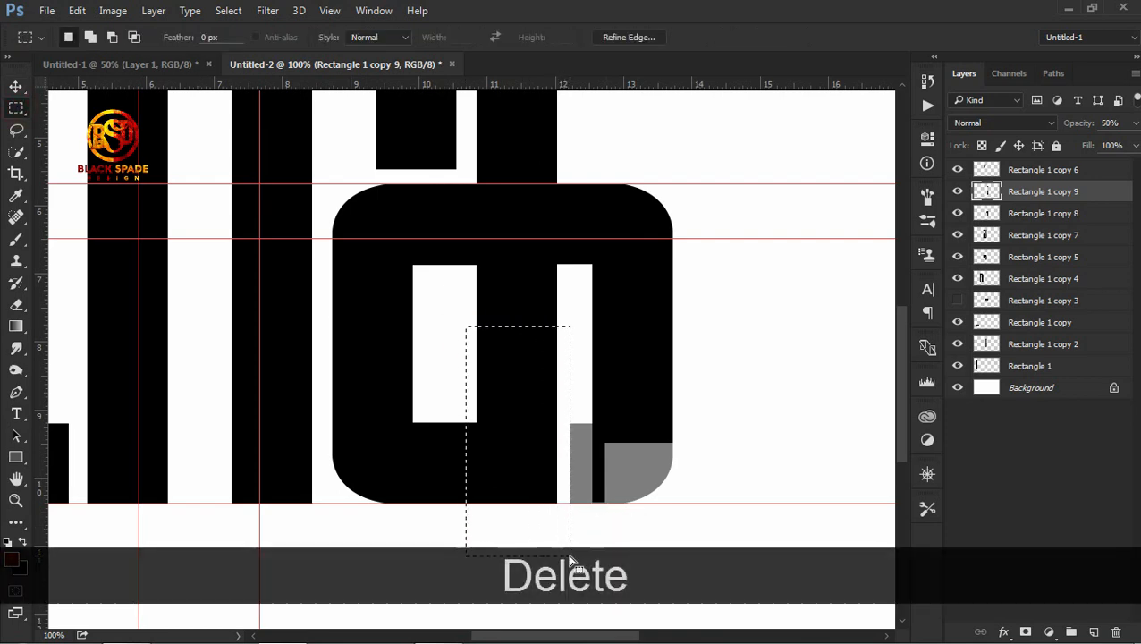
key("ctrl+d")
key("v")
key("0")
Step: Delete the leftover piece of Rectangle 1 copy 9 just below the topmost guide
key("ctrl+minus")
key("ctrl+minus")
key("ctrl+equal")
left_click_drag(544, 291, 553, 377)
key("ctrl+equal")
key("v")
right_click(587, 222)
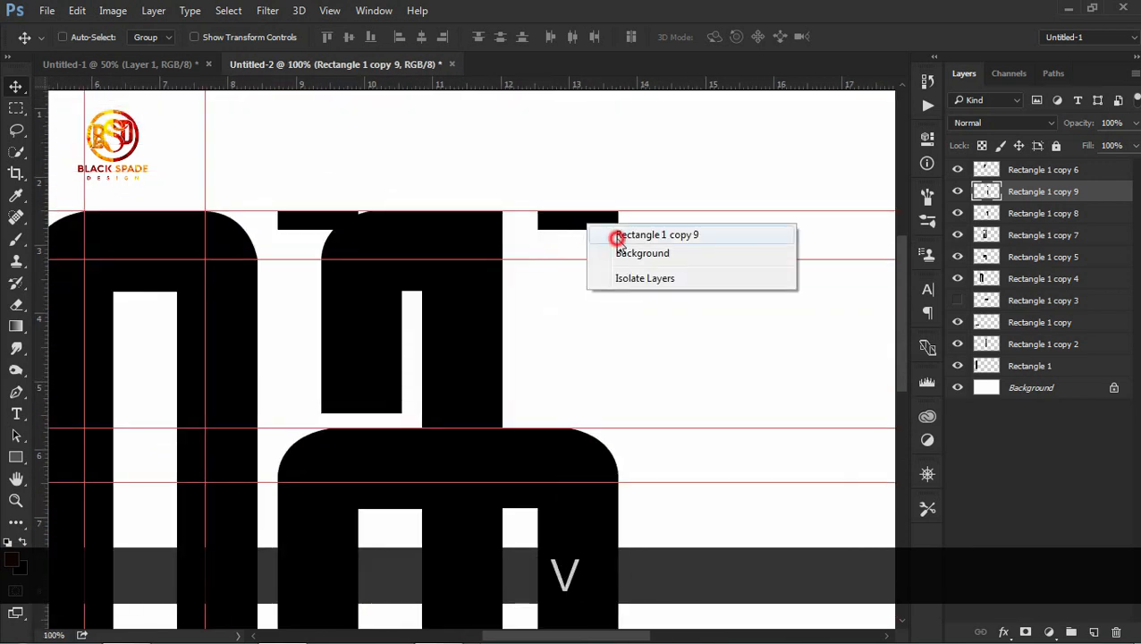
left_click(616, 239)
left_click(17, 112)
left_click_drag(642, 255, 248, 173)
key("Delete")
key("ctrl+d")
Step: Delete the other leftover strip beside the third letter's rounded upper corner, just below the topmost guide
key("v")
right_click(337, 242)
left_click(336, 238)
left_click(17, 108)
mouse_move(179, 176)
left_mouse_down()
mouse_move(386, 257)
mouse_move(555, 186)
left_mouse_up()
key("ctrl+d")
key("v")
Step: Duplicate the L's foot bar and place it across the top of the third letter, its upper edge on the topmost guide
key("space")
right_click(165, 621)
left_click(225, 560)
key("alt")
left_click_drag(158, 606, 690, 170)
key("Down")
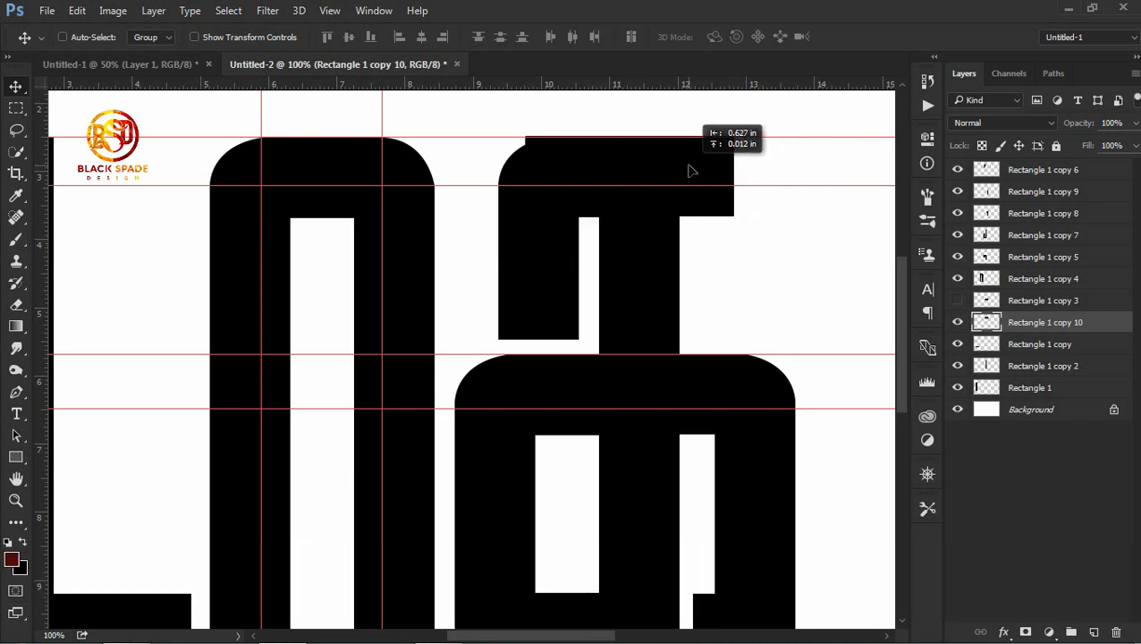
key("Left")
key("Left")
key("Left")
key("Left")
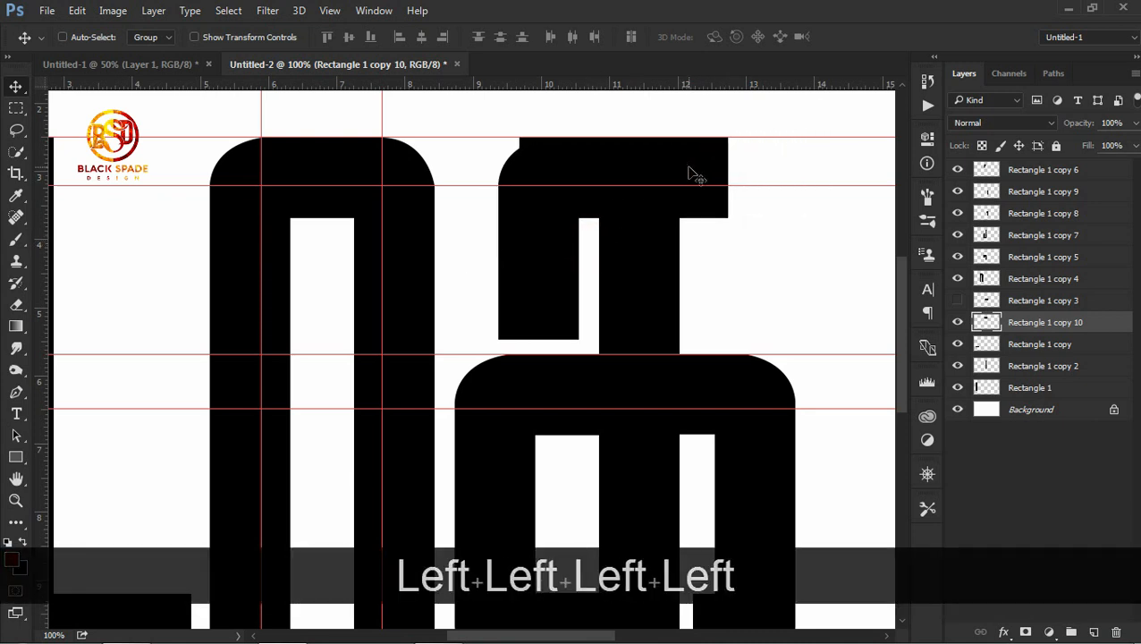
Step: Try nudging Rectangle 1 copy 9 to the right, and undo the nudge
left_click_drag(697, 176, 697, 37)
key("End")
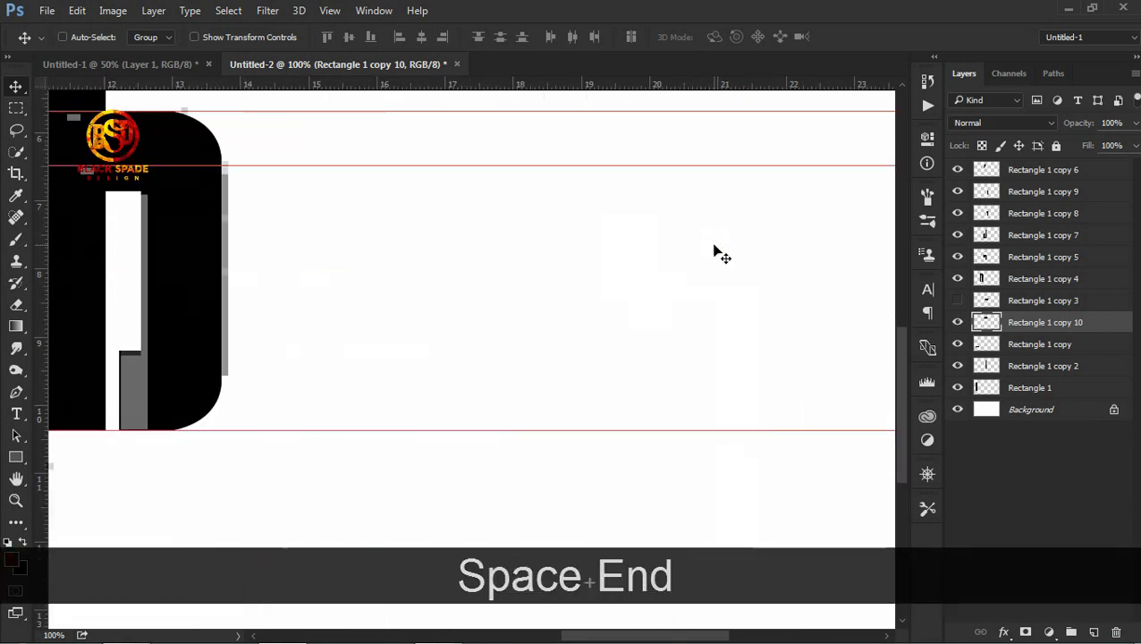
left_click_drag(324, 286, 680, 337)
right_click(528, 333)
left_click(571, 336)
key("Right")
key("Right")
key("Right")
key("Right")
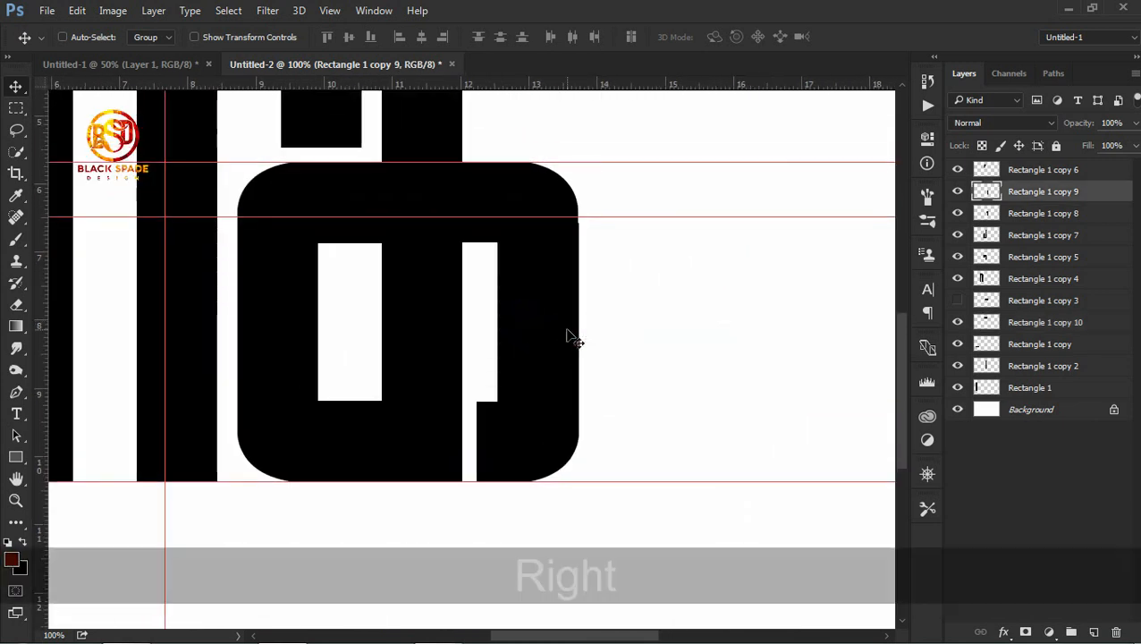
key("Right")
key("ctrl+z")
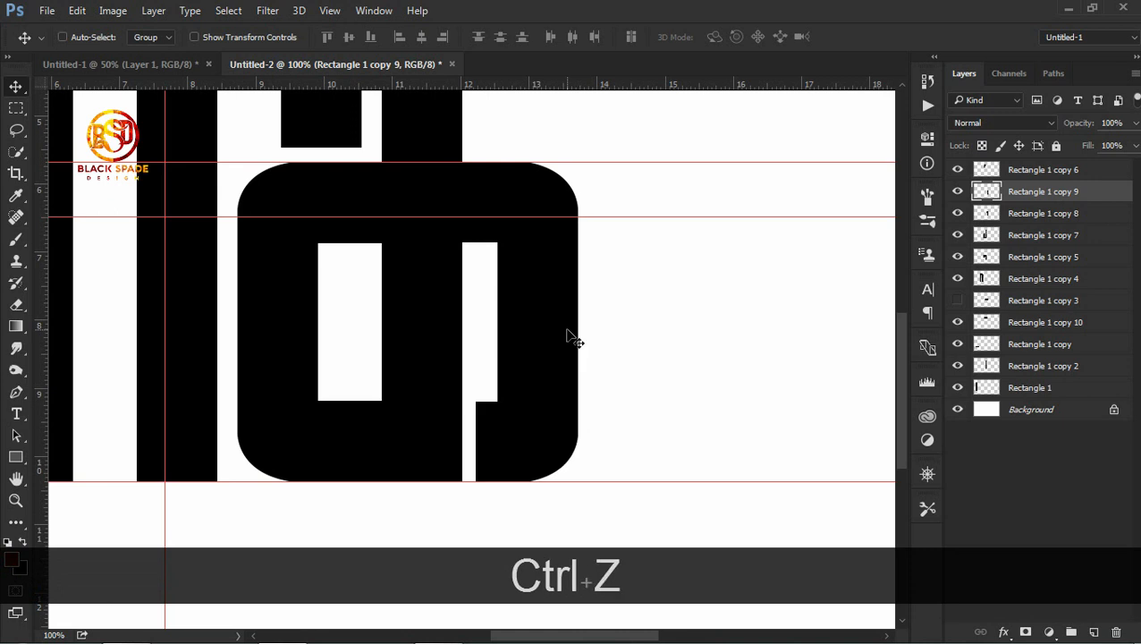
Step: Set Rectangle 1 copy 9 to 50% opacity and nudge it right, past the outer edge of Rectangle 1 copy 8
key("5")
right_click(538, 315)
left_click(565, 325)
key("Right")
right_click(517, 192)
left_click(558, 215)
key("Right")
key("Right")
key("Right")
key("Right")
Step: Nudge Rectangle 1 copy 8 right to widen the bowl, just past the outer edge of Rectangle 1 copy 9
right_click(506, 276)
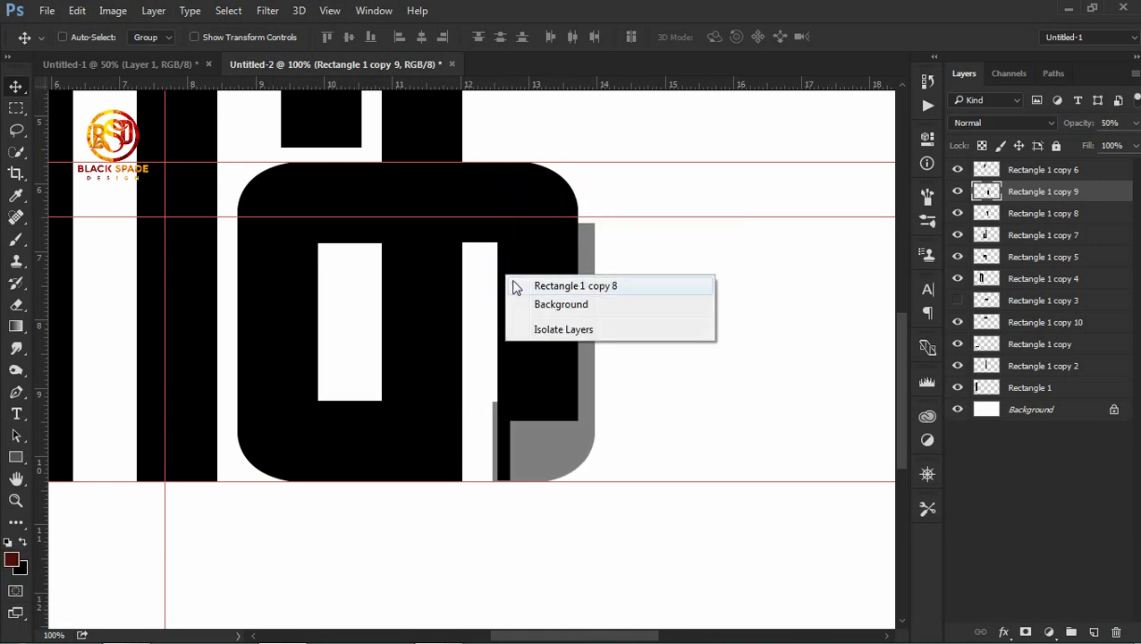
left_click(529, 287)
key("Right")
key("Right")
key("Right")
key("Right")
key("Right")
key("Right")
key("Right")
key("Right")
key("Right")
key("Right")
key("Right")
key("Right")
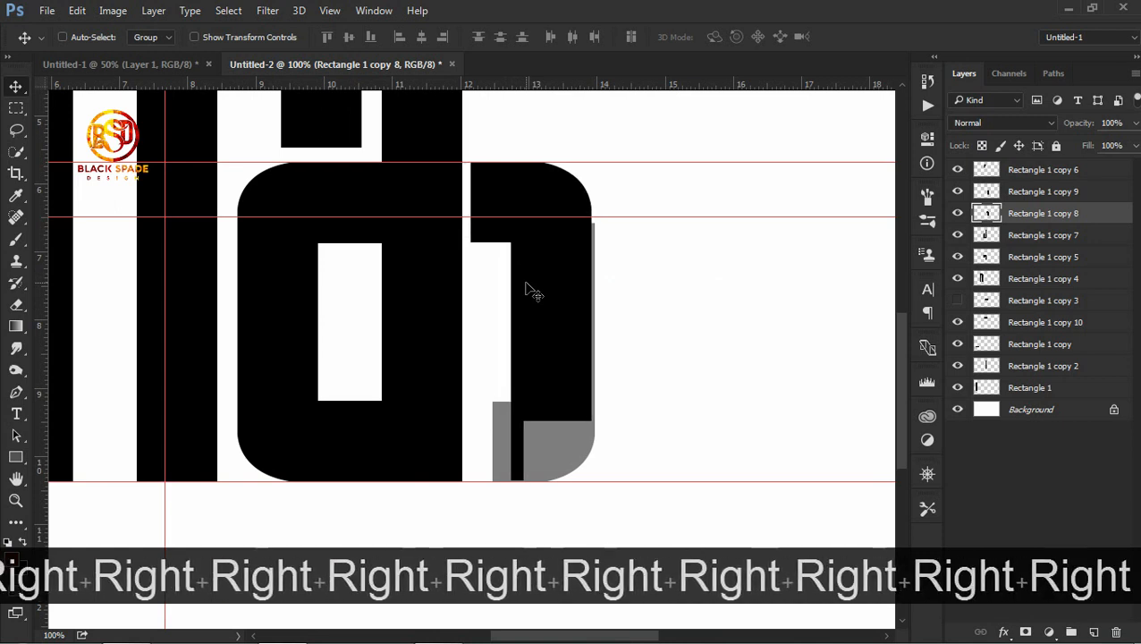
key("Right")
key("Right")
key("Right")
key("Right")
key("Right")
key("Right")
key("Right")
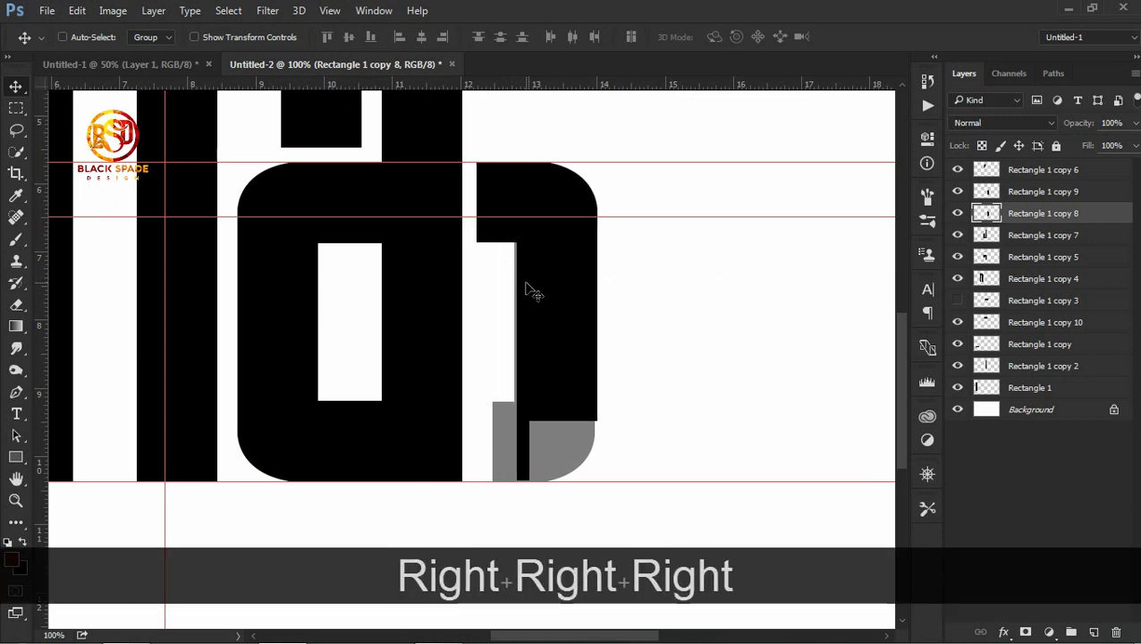
Step: Nudge Rectangle 1 copy 9 right until its outer edge aligns with Rectangle 1 copy 8, and restore its opacity to 100%
right_click(577, 443)
left_click(601, 453)
key("Right")
key("Right")
key("Right")
key("Right")
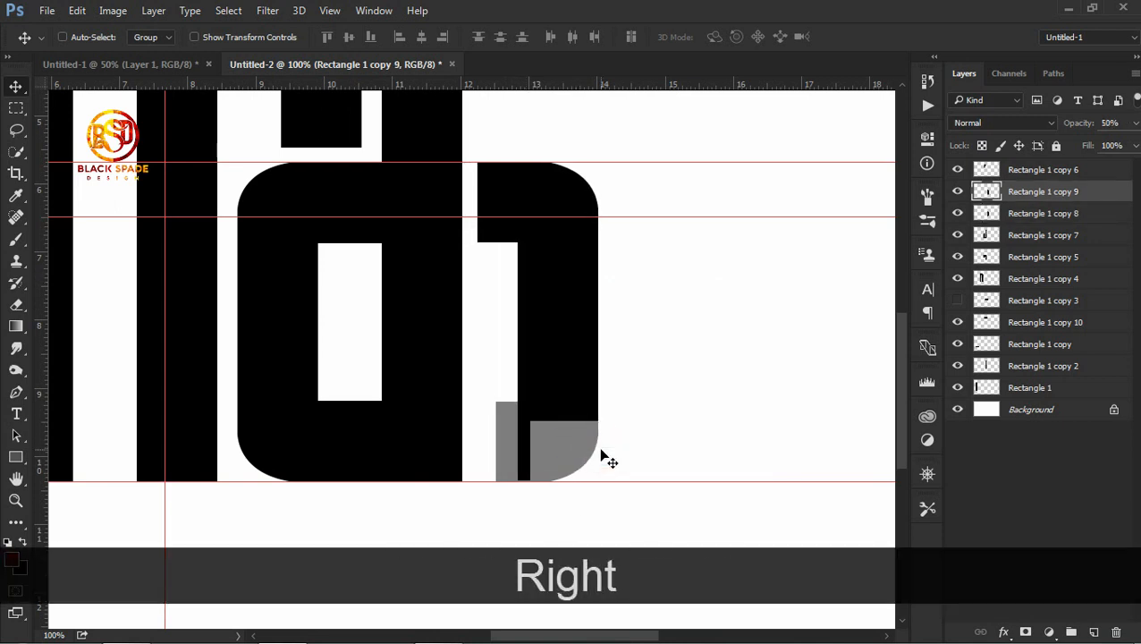
key("0")
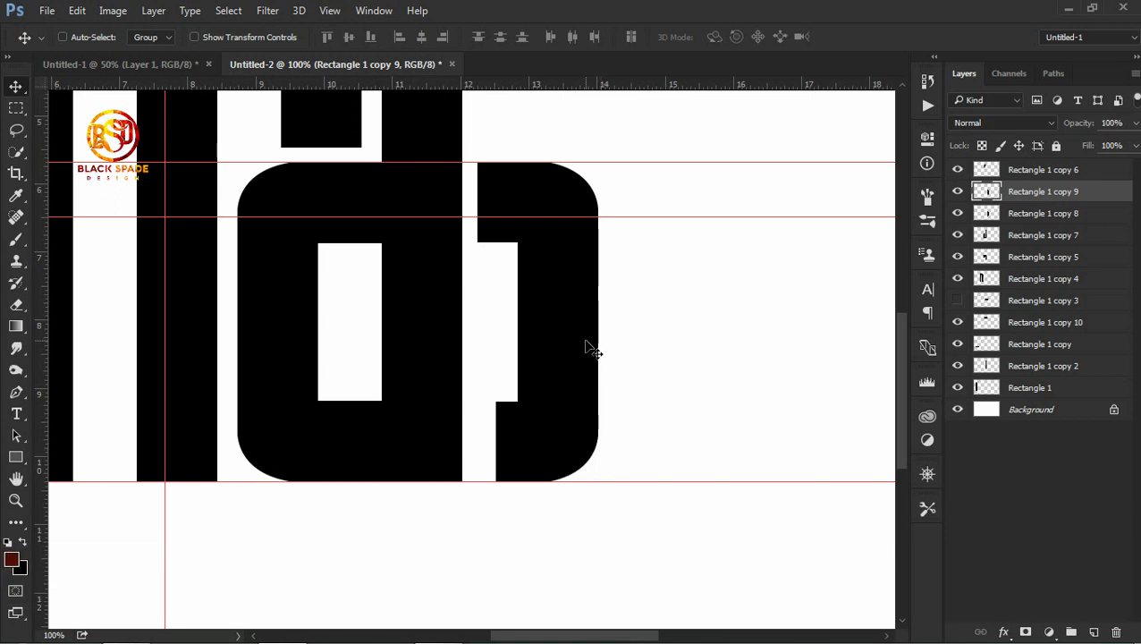
Step: Fill the gap between the stem and Rectangle 1 copy 8 along the bowl's top with black
key("ctrl+equal")
left_click_drag(627, 219, 568, 443)
right_click(467, 291)
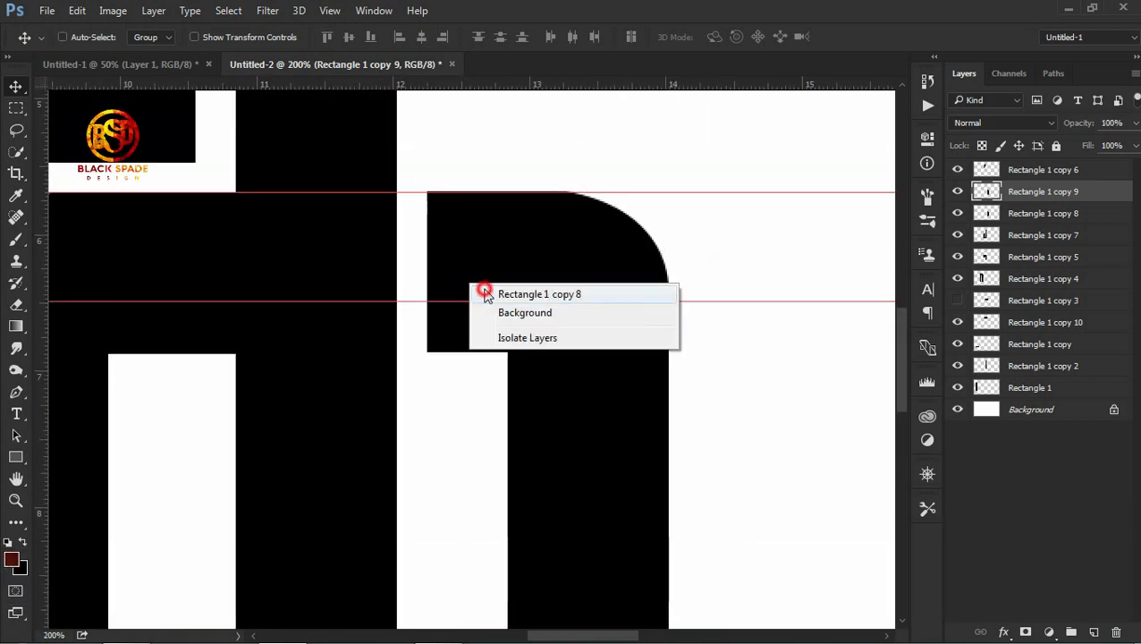
left_click(527, 294)
key("Down")
key("m")
left_click_drag(448, 315, 566, 128)
key("ctrl+BackSpace")
key("ctrl+d")
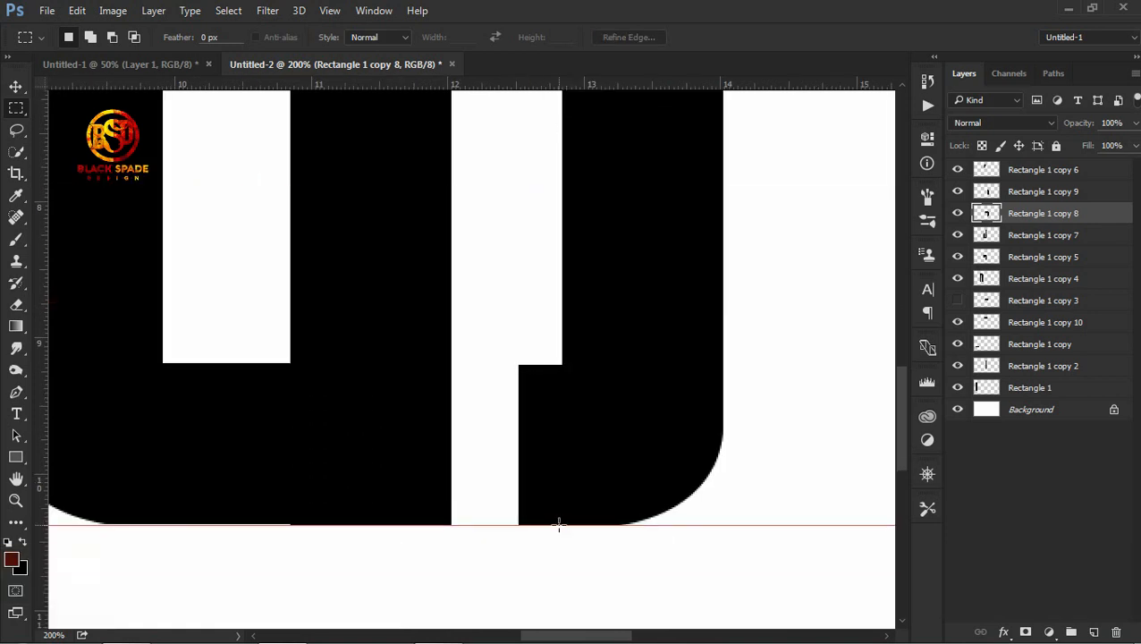
Step: Extend the bowl's open foot toward the stem with a black-filled rectangular selection on Rectangle 1 copy 8, leaving a narrow gap
left_click_drag(511, 463, 477, 364)
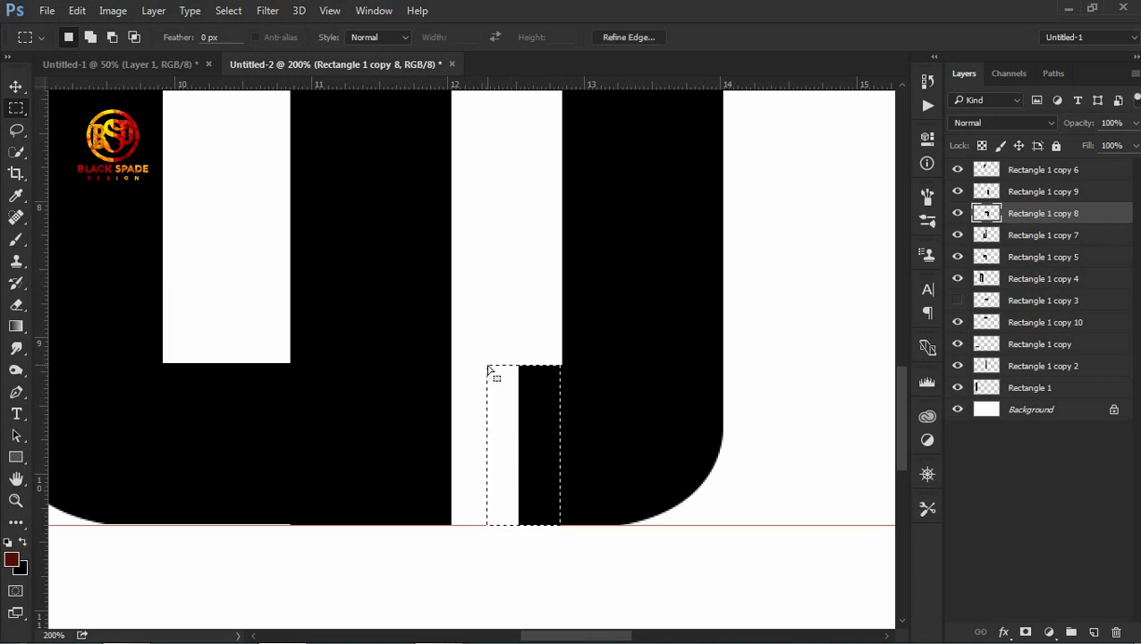
key("ctrl+BackSpace")
key("ctrl+minus")
key("space")
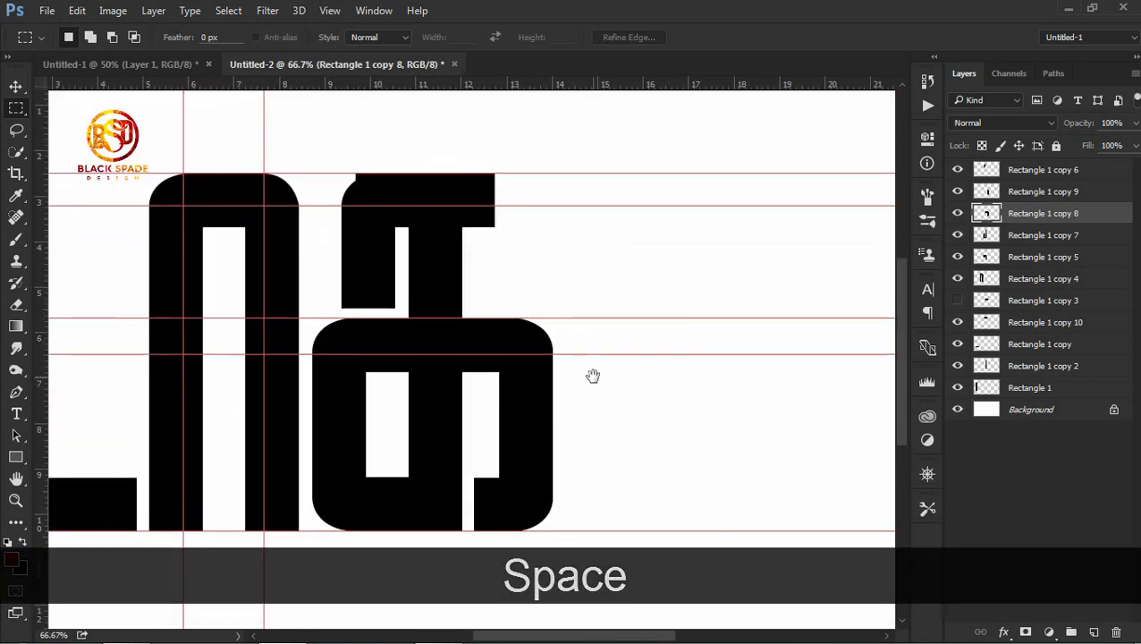
Step: Delete the end of the top bar (Rectangle 1 copy 10) that covers the third letter's rounded upper corner
key("ctrl+plus")
left_click_drag(448, 360, 433, 402)
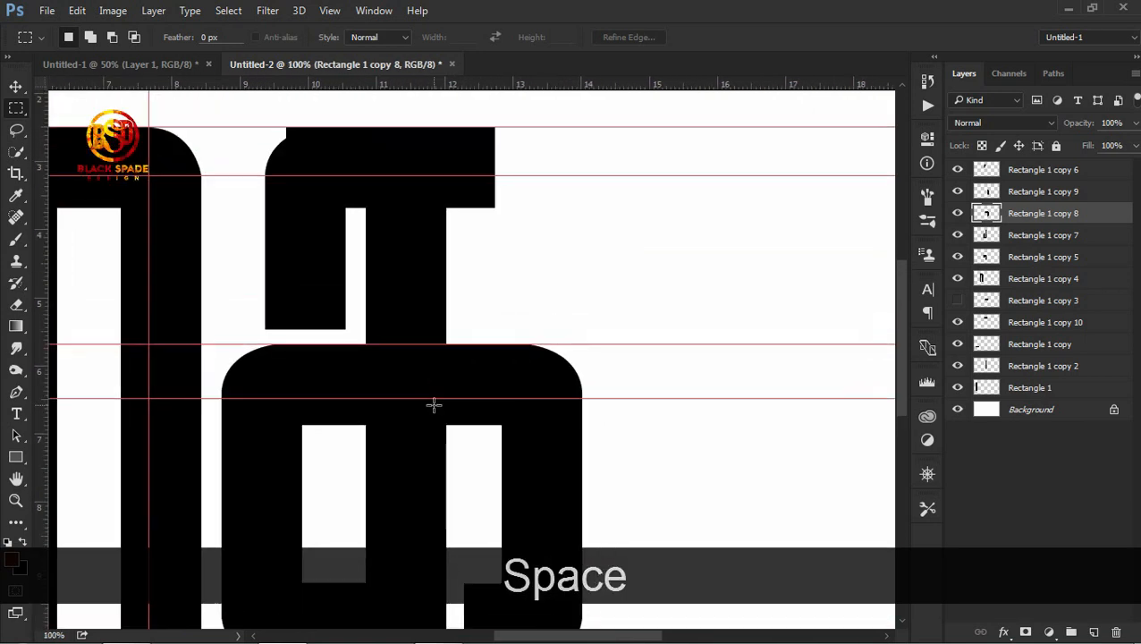
key("v")
left_click(352, 171, "ctrl")
key("m")
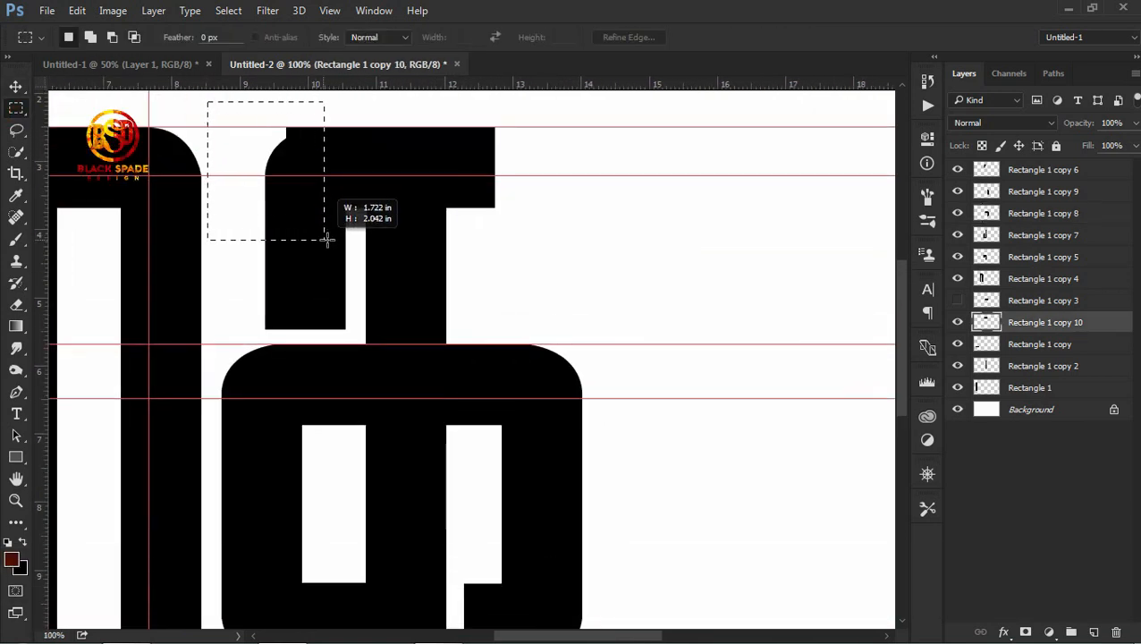
left_click_drag(327, 239, 329, 242)
key("Delete")
key("ctrl+d")
Step: Try nudging Rectangle 1 copy 7 to the right, and undo the nudge
key("space")
left_click_drag(424, 485, 453, 347)
key("v")
right_click(304, 363)
left_click(333, 374)
key("Right")
key("ctrl+z")
Step: Nudge Rectangle 1 copy 9 and Rectangle 1 copy 8 slightly right, keeping their outer edges aligned
key("space")
left_click_drag(448, 356, 454, 384)
right_click(569, 376)
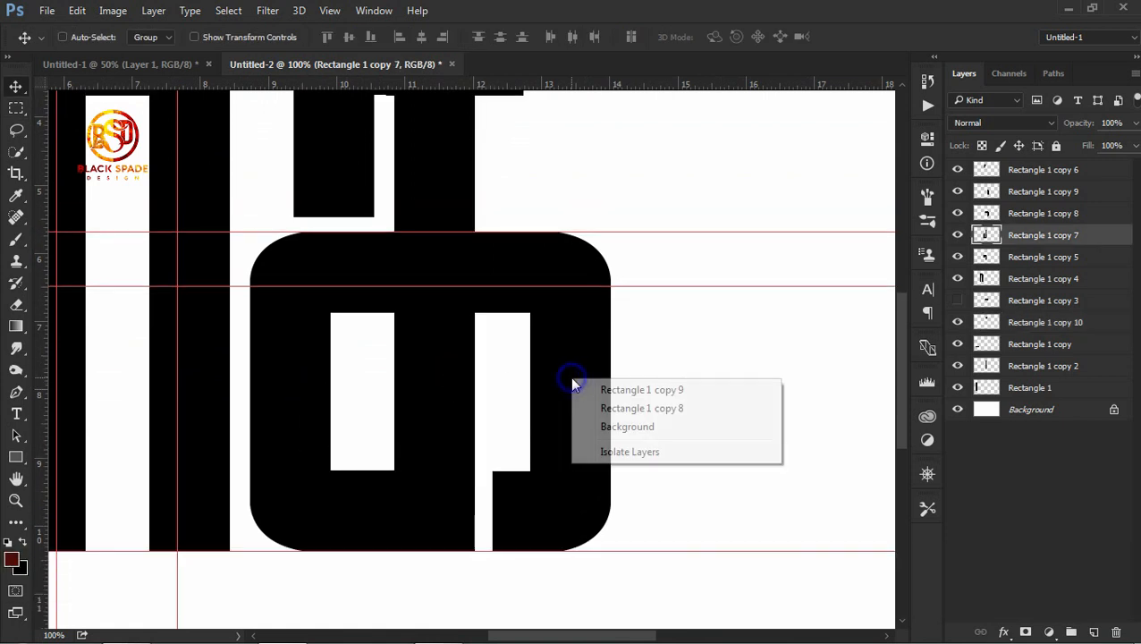
left_click(594, 387)
key("Right")
key("Right")
right_click(534, 375)
left_click(549, 384)
key("Right")
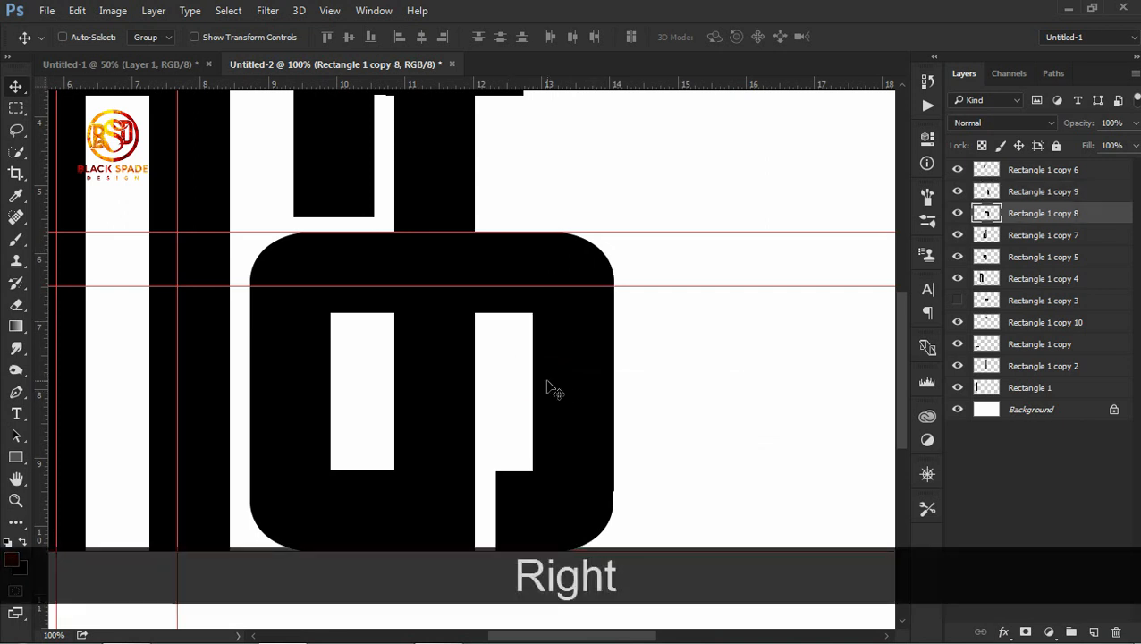
right_click(608, 512)
left_click(637, 529)
key("Right")
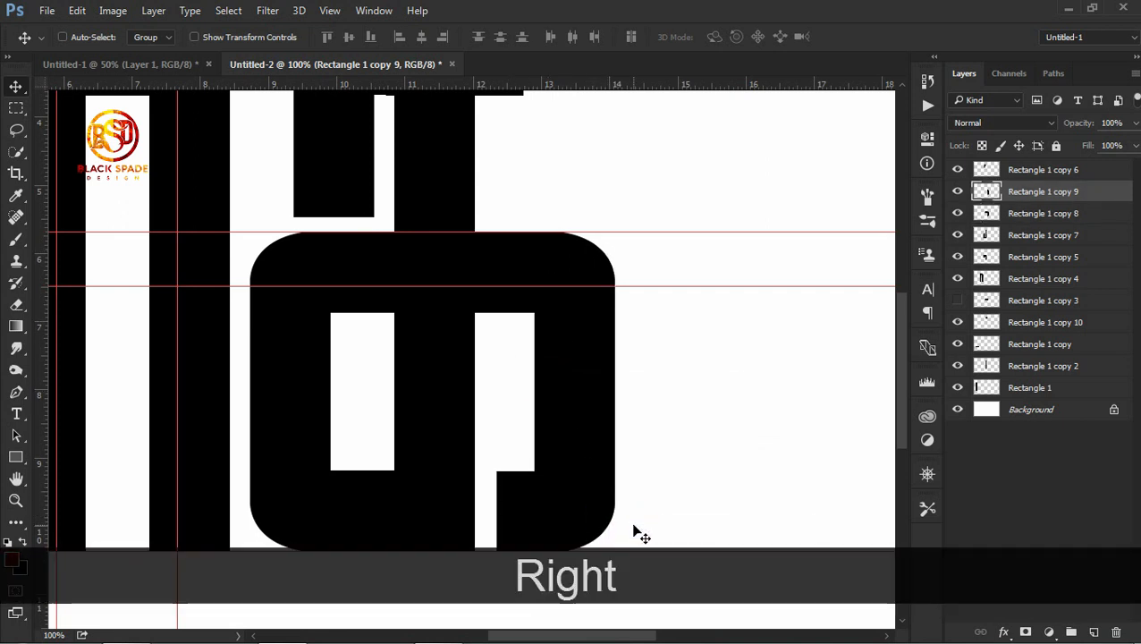
Step: Extend the bowl's foot toward the stem again by filling a selection about 0.31 by 1.19 in with black on Rectangle 1 copy 9
key("ctrl+equal")
left_click_drag(631, 525, 583, 303)
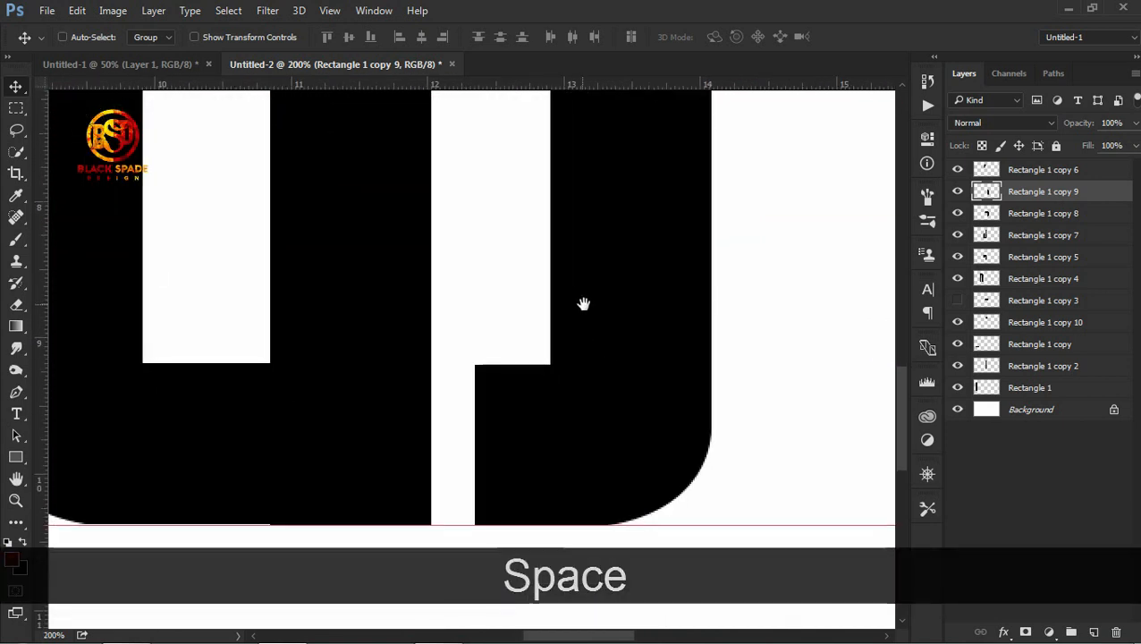
key("m")
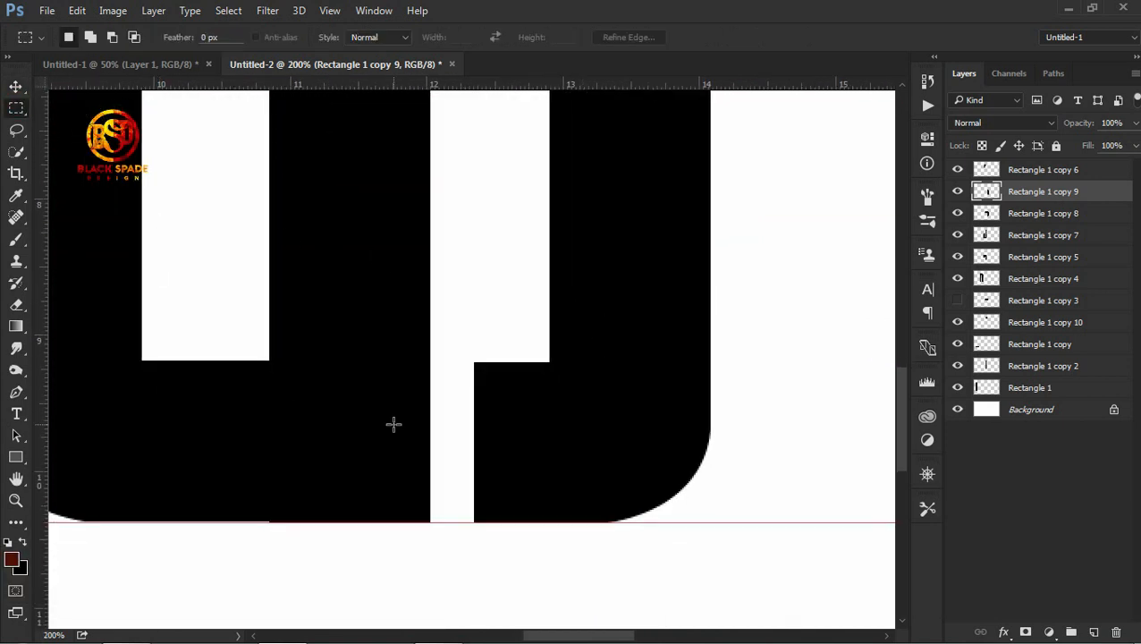
left_click_drag(462, 393, 464, 360)
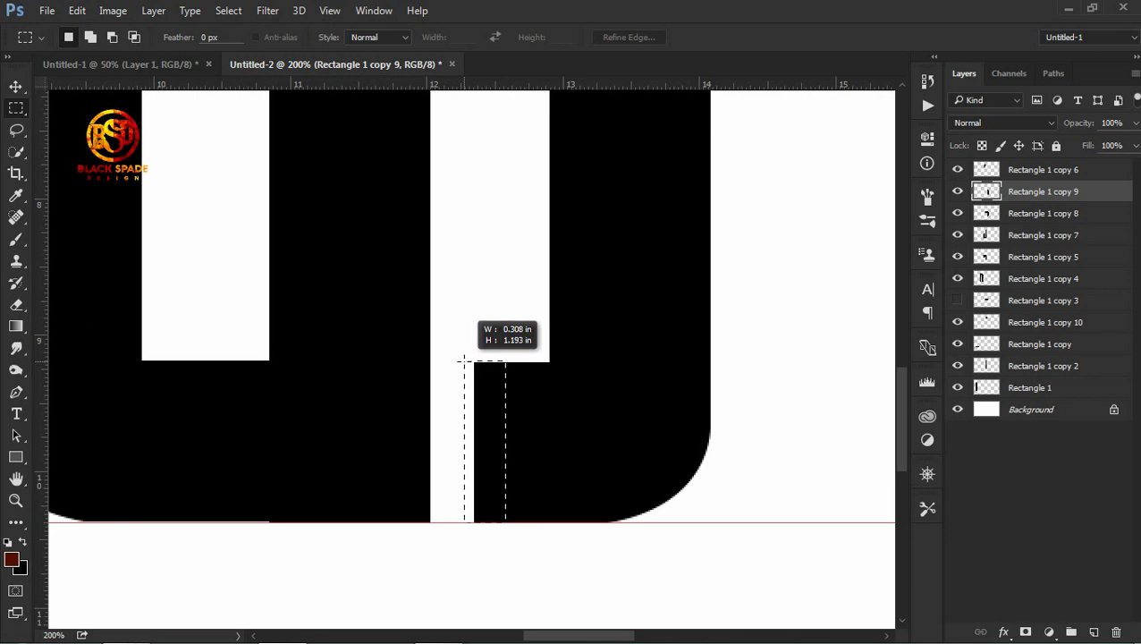
key("ctrl+d")
key("ctrl+minus")
key("ctrl+minus")
key("ctrl+minus")
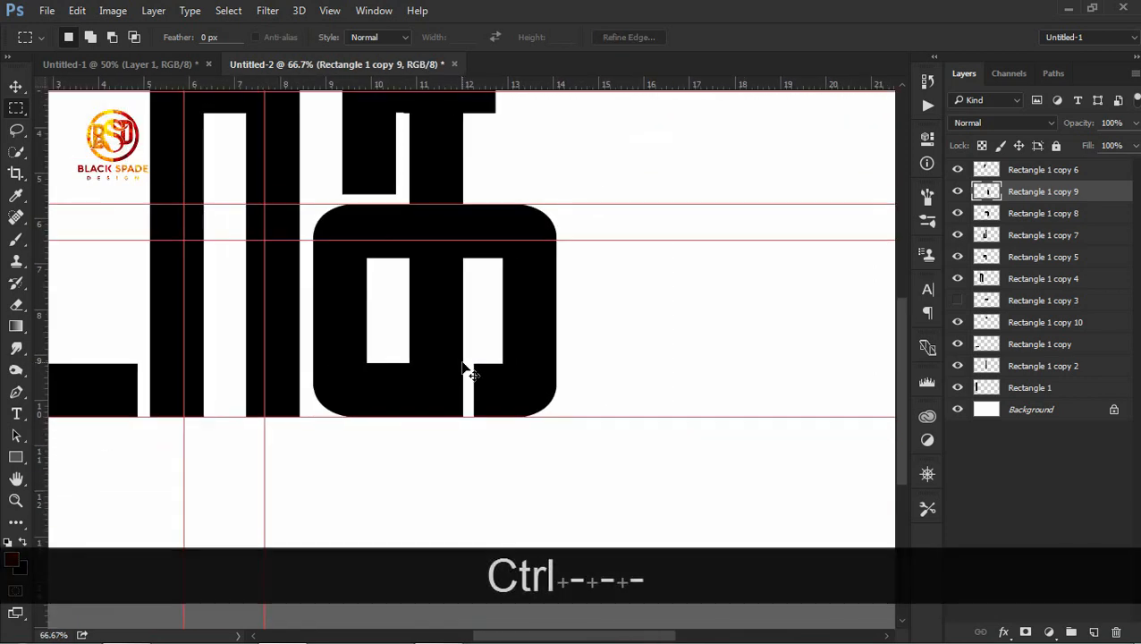
Step: Nudge the third letter's top bar (Rectangle 1 copy 10) slightly up toward the top guide
key("ctrl+equal")
key("ctrl+equal")
key("space")
left_click_drag(568, 199, 565, 344)
key("ctrl+equal")
key("v")
right_click(331, 250)
left_click(355, 261)
left_click(957, 323)
left_click(957, 323)
key("Up")
key("space")
left_click_drag(556, 215, 568, 283)
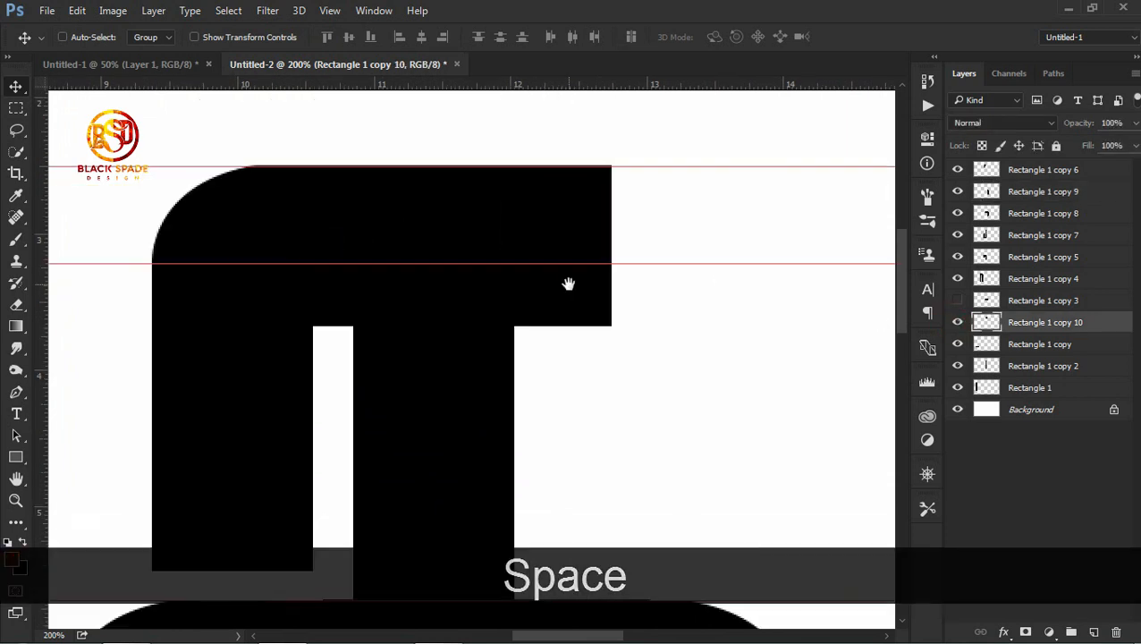
key("ctrl+minus")
key("ctrl+minus")
key("ctrl+minus")
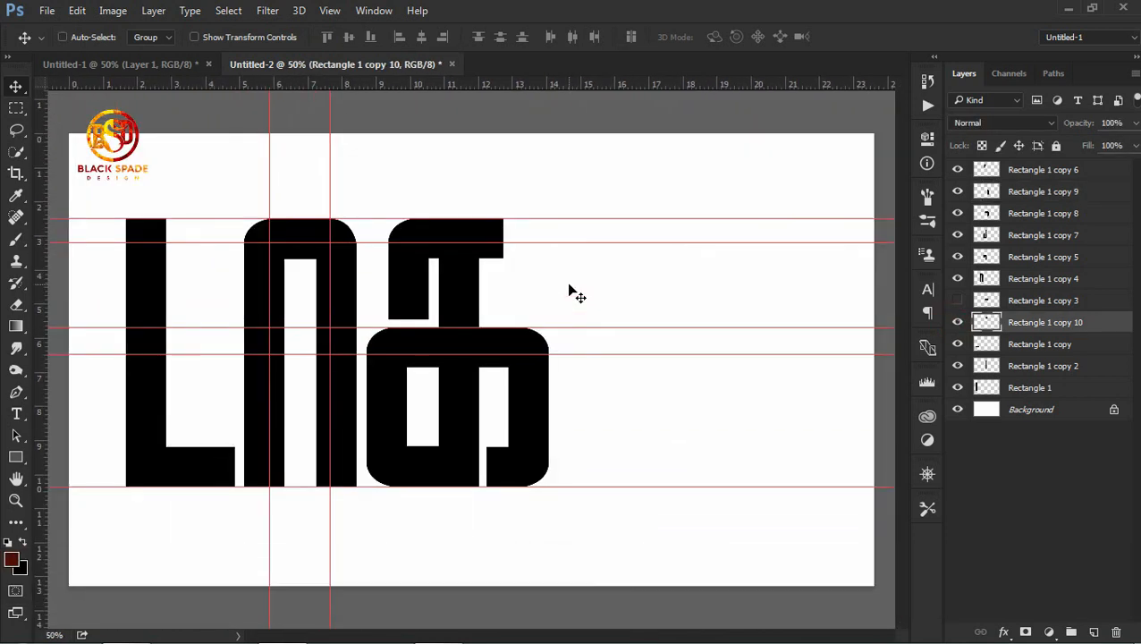
key("space")
Step: Merge Rectangle 1 and Rectangle 1 copy, the two parts of the L-shaped first letter, into one layer
right_click(146, 372)
left_click(177, 386)
left_click(957, 388)
left_click(958, 388)
left_click(958, 366)
left_click(958, 366)
left_click(1045, 353, "shift")
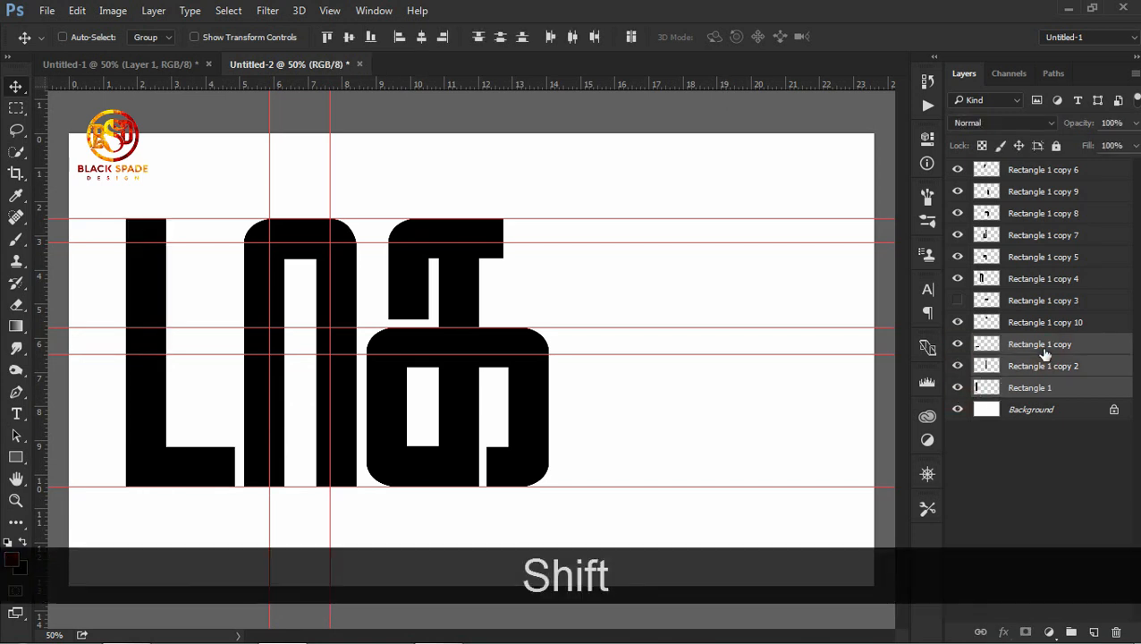
left_click(1035, 366, "ctrl")
key("ctrl+e")
left_click(958, 344)
left_click(958, 343)
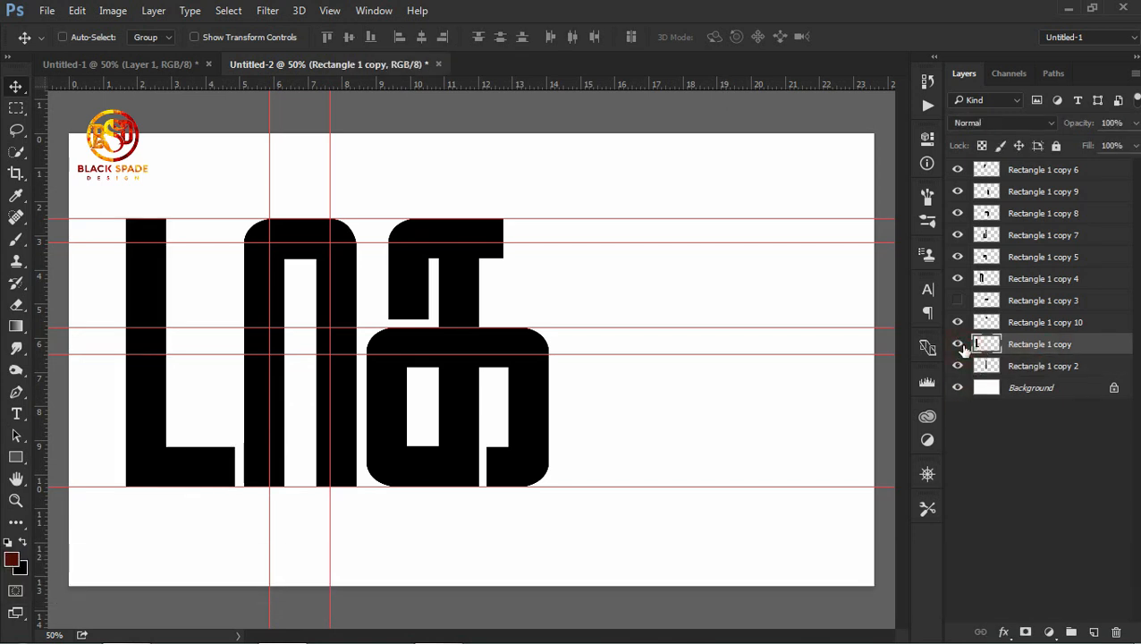
Step: Duplicate the L-shaped first letter and the arch-shaped second letter, placing the copies side by side to the right of the third letter
key("ctrl+j")
left_click_drag(148, 407, 642, 403)
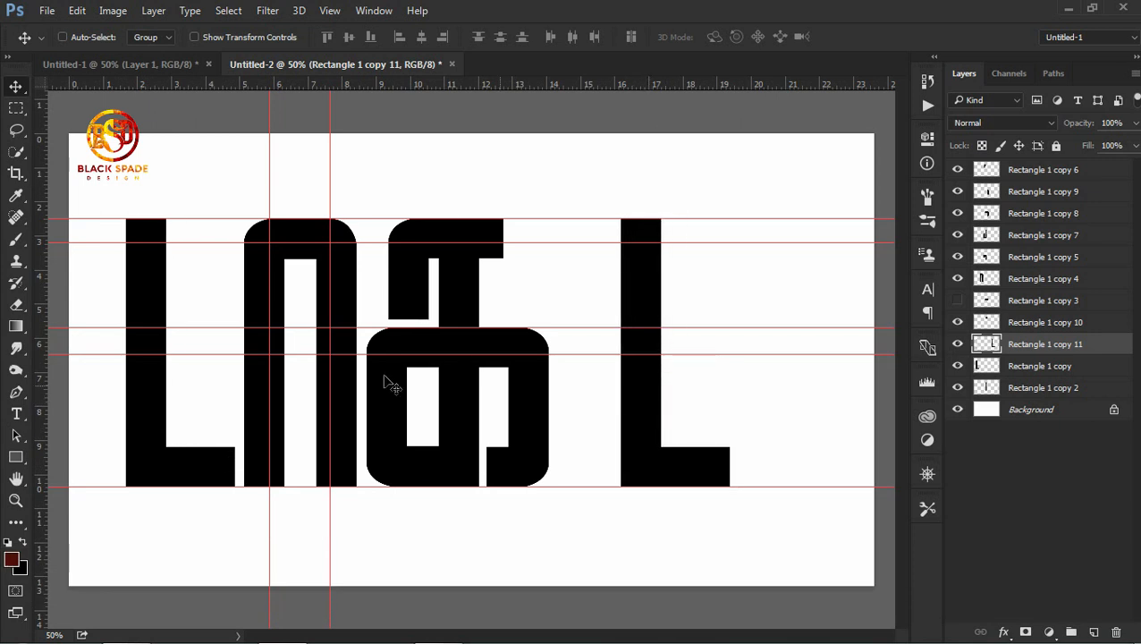
right_click(254, 380)
left_click(269, 383)
left_click(958, 278)
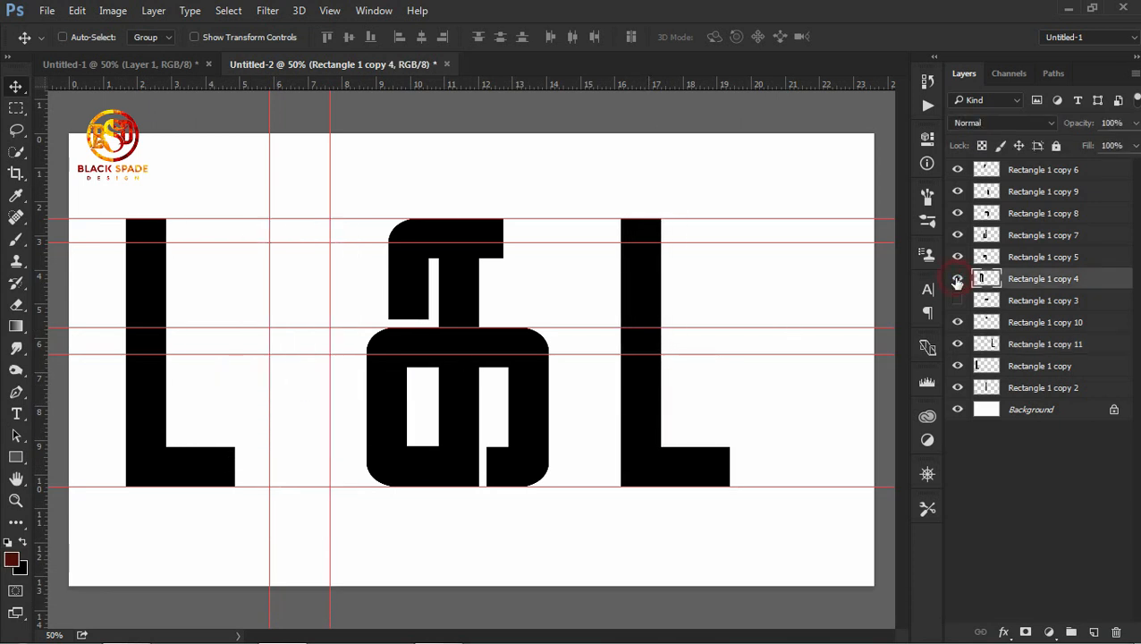
left_click(958, 278)
key("ctrl+j")
left_click_drag(339, 303, 831, 300)
key("Up")
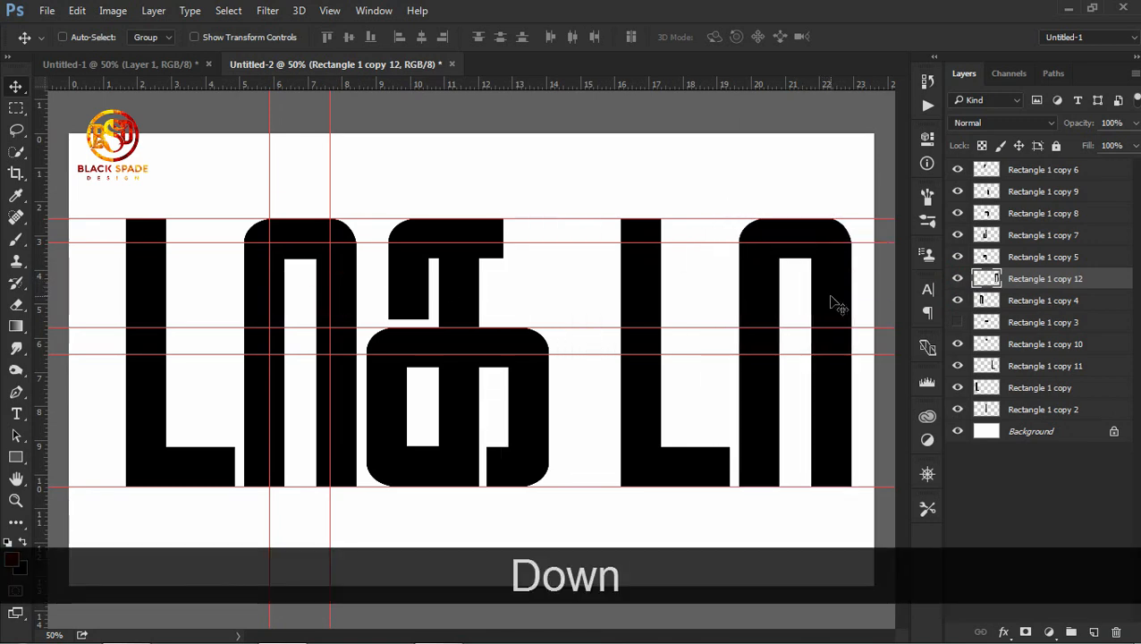
key("Right")
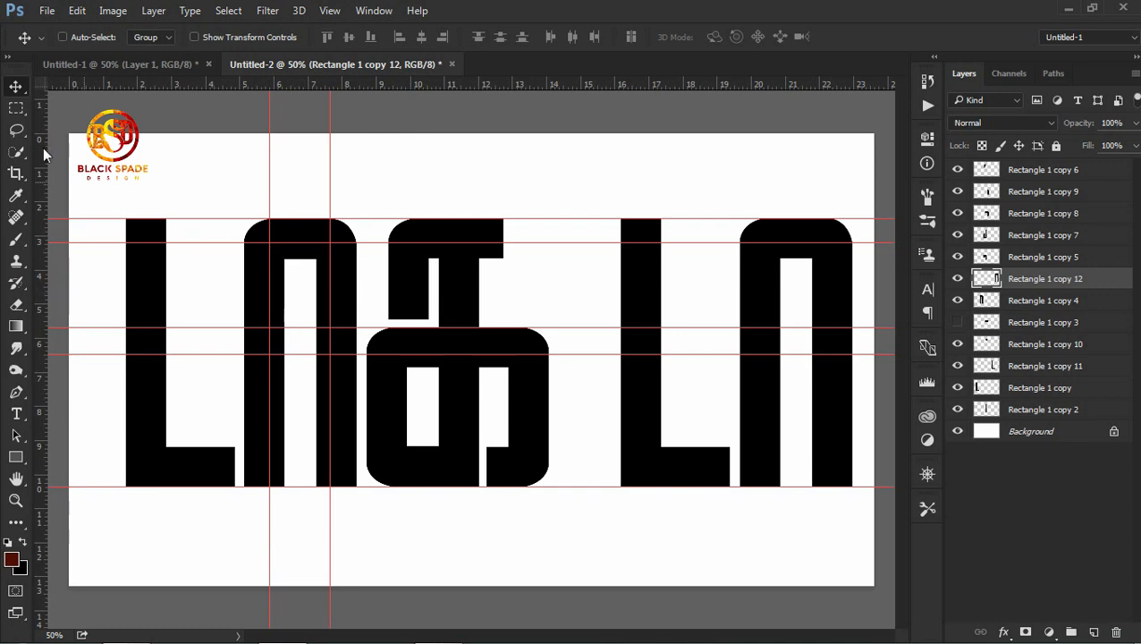
Step: Copy the top end of the first letter's stem to a new layer and place the block above the third letter
right_click(145, 278)
left_click(179, 279)
key("m")
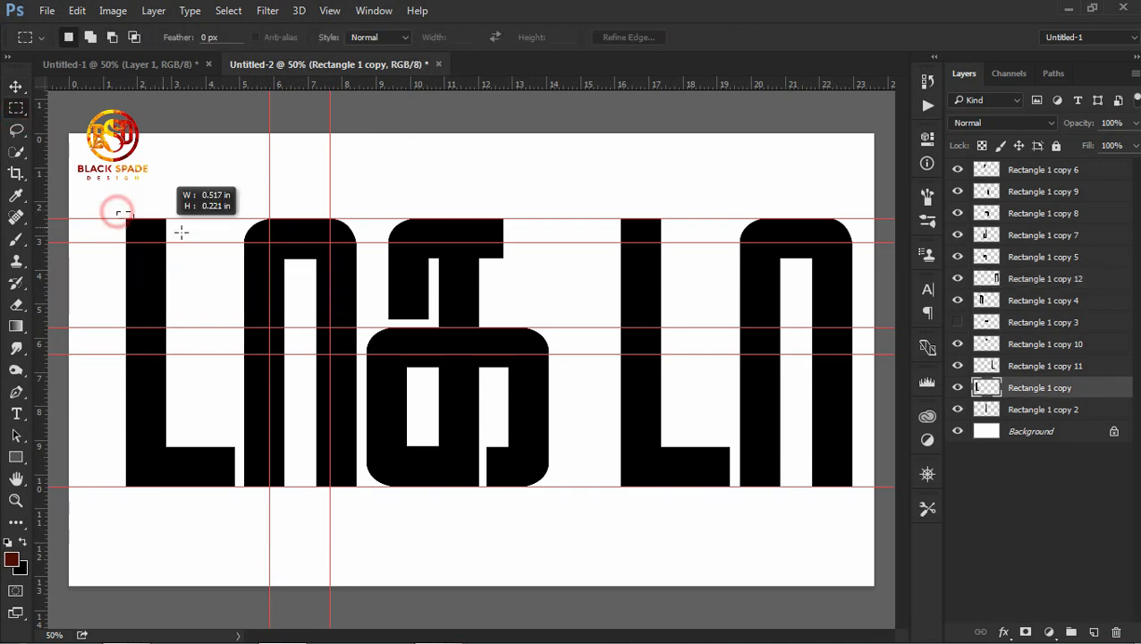
left_click_drag(190, 252, 189, 254)
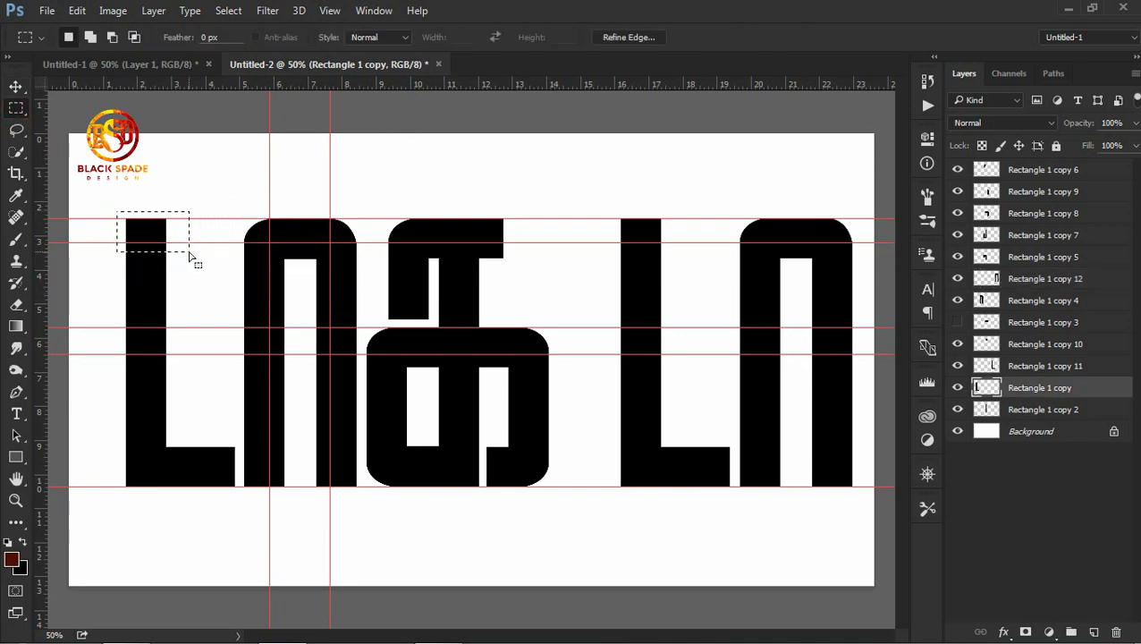
key("ctrl+c")
key("ctrl+v")
key("b")
key("v")
left_click_drag(208, 207, 480, 191)
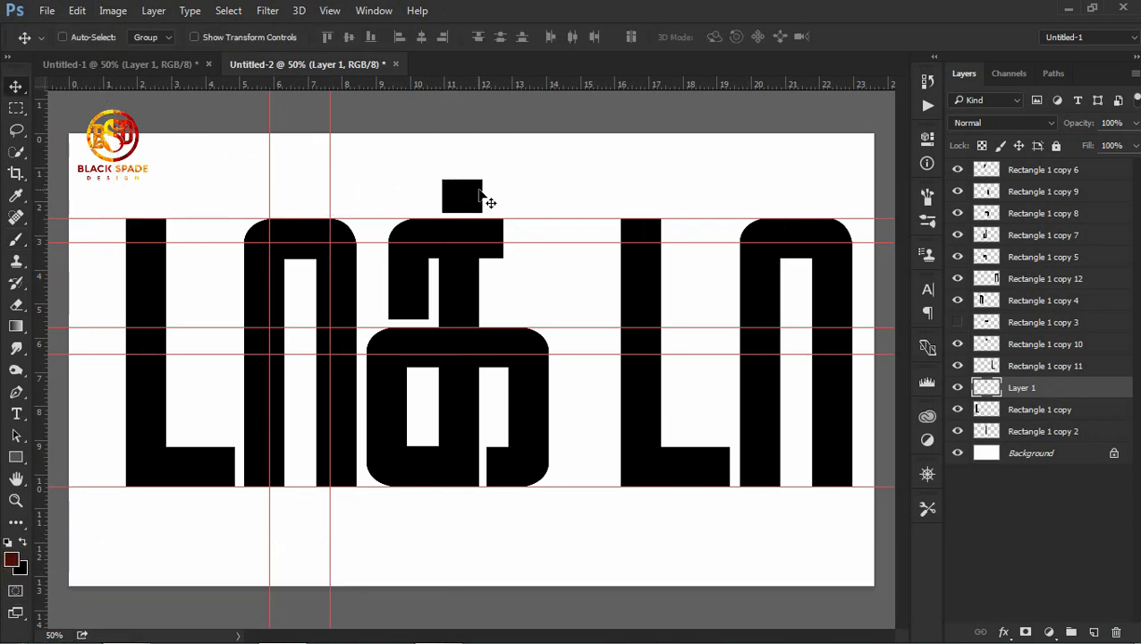
Step: Align the block with the third letter's stem using a vertical guide on the stem's left edge, and nudge it slightly up
left_click_drag(330, 182, 439, 170)
key("Left")
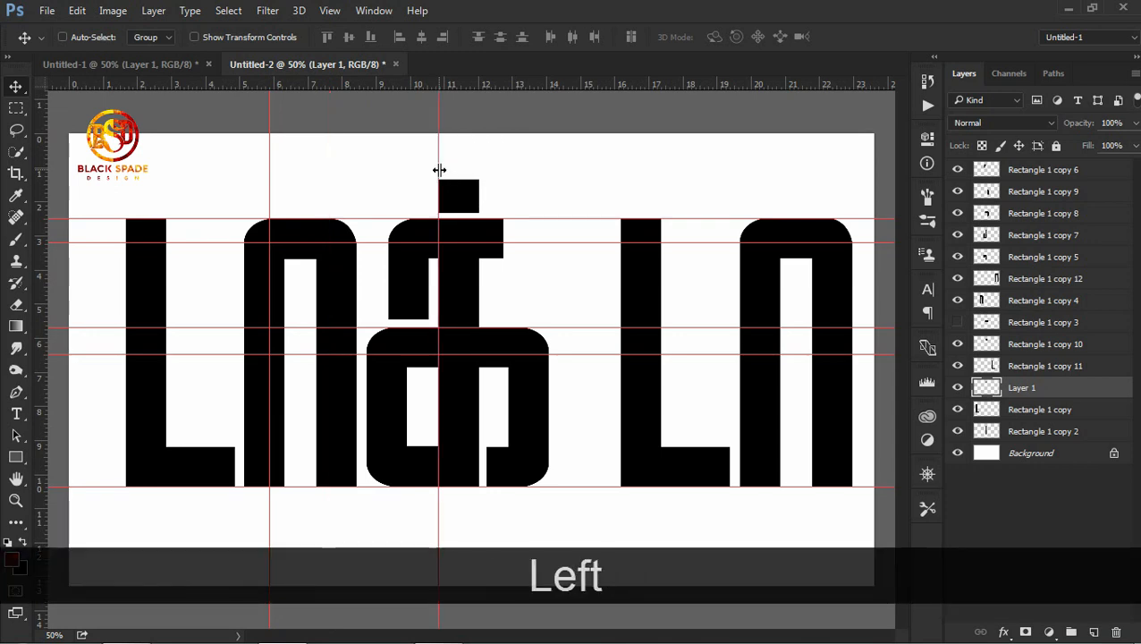
key("Up")
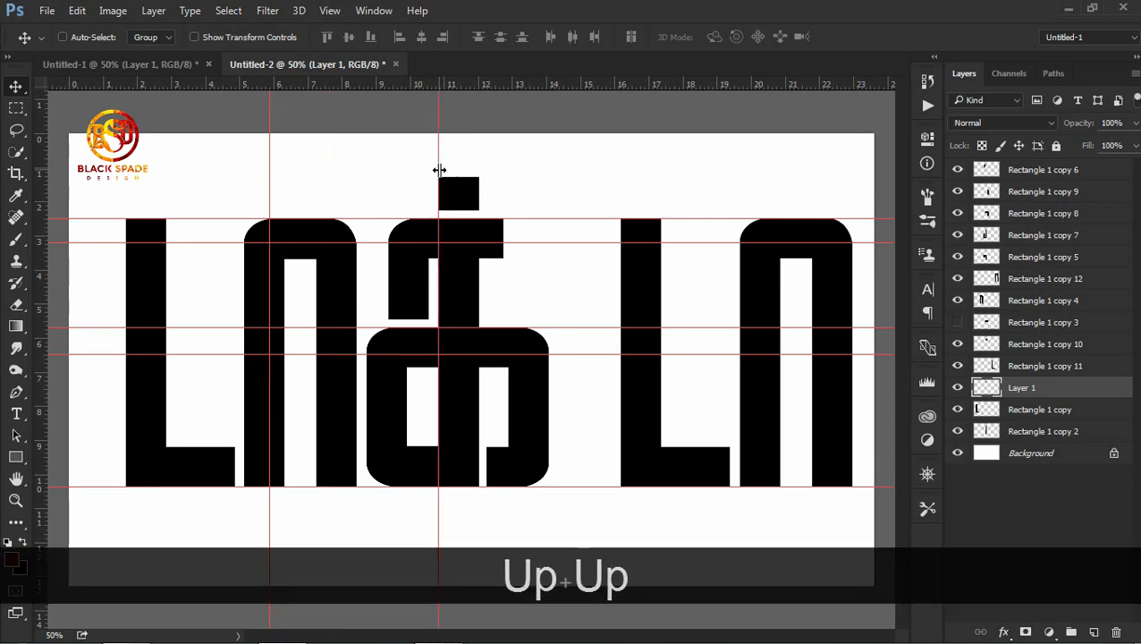
Step: Add a horizontal guide along the block's lower edge, and place a duplicate of the block above the last arch
left_click_drag(675, 87, 658, 209)
key("ctrl+j")
left_click_drag(468, 191, 806, 196)
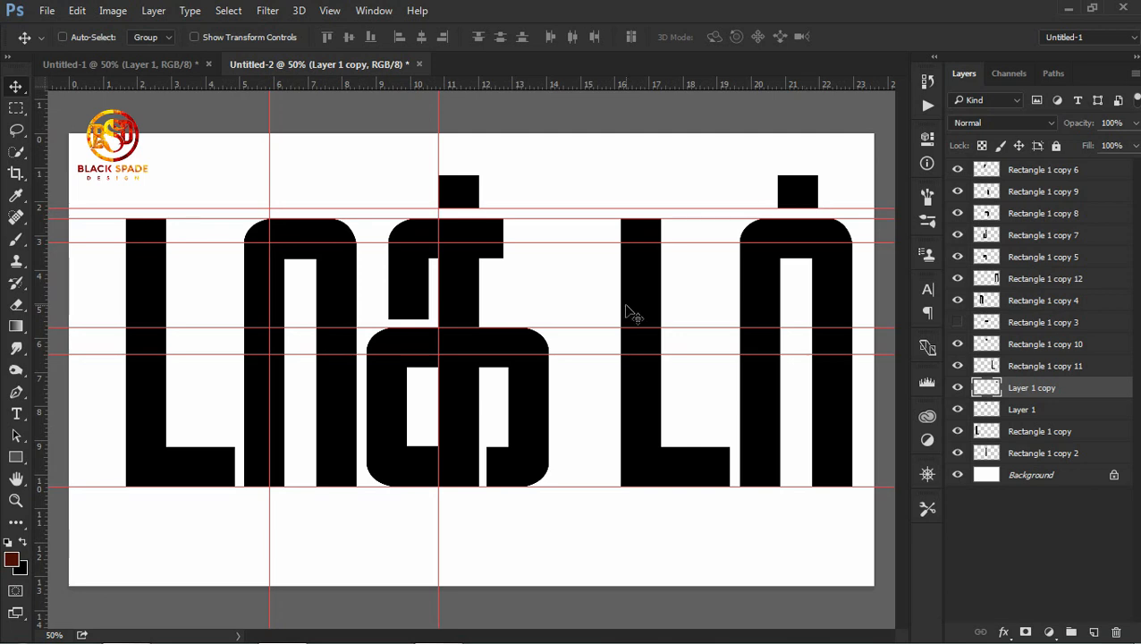
Step: Merge all letter layers from Rectangle 1 copy 2 through Rectangle 1 copy 6 into one layer
key("ctrl+minus")
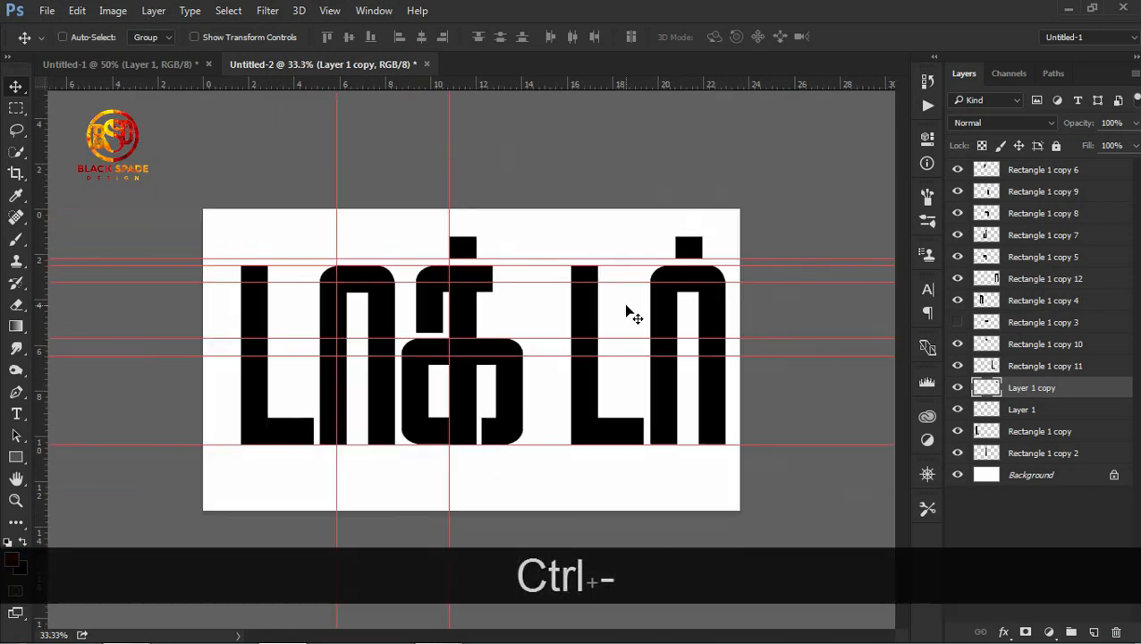
left_click(1060, 454)
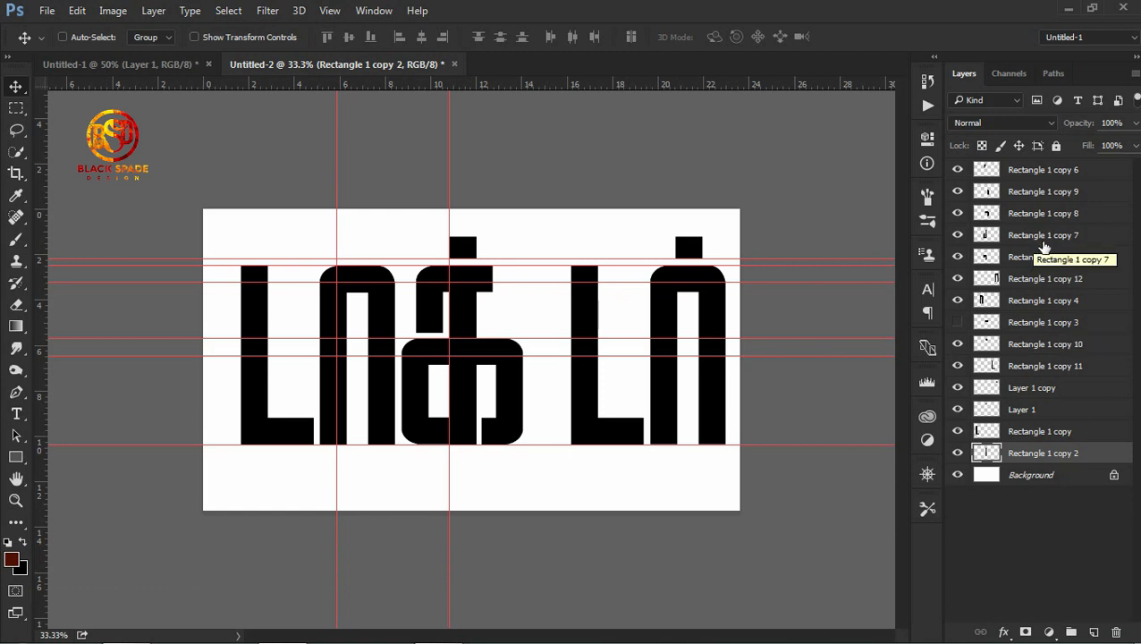
left_click(1045, 171, "shift")
key("ctrl+e")
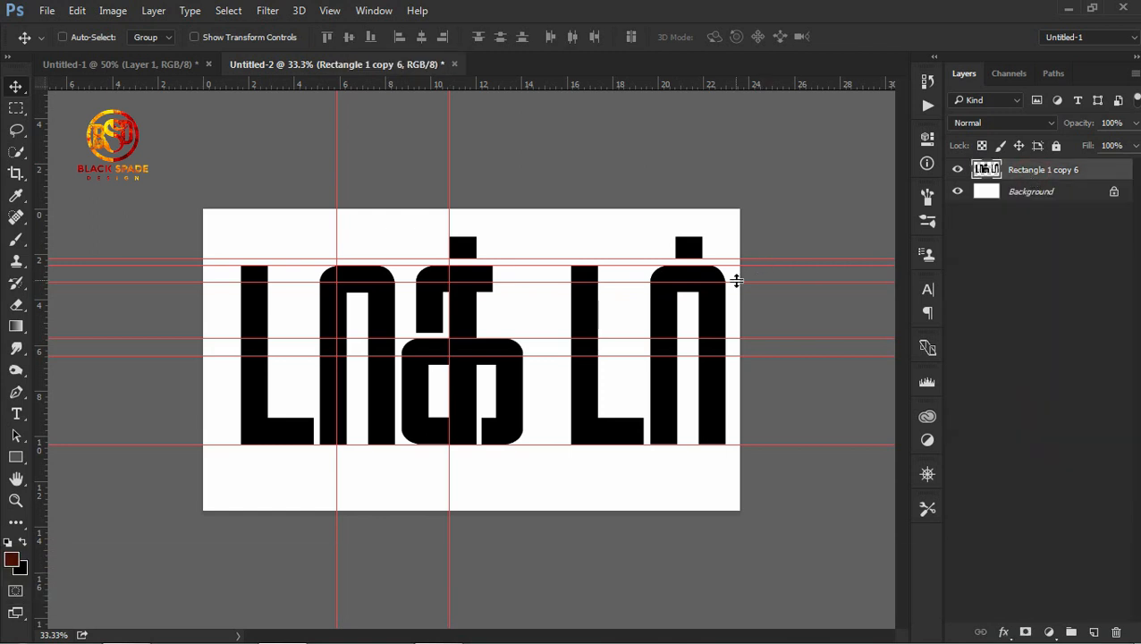
Step: Move the horizontal guides off the lettering, out of the canvas area
left_click_drag(736, 281, 729, 266)
key("ctrl+z")
left_click_drag(728, 85, 816, 117)
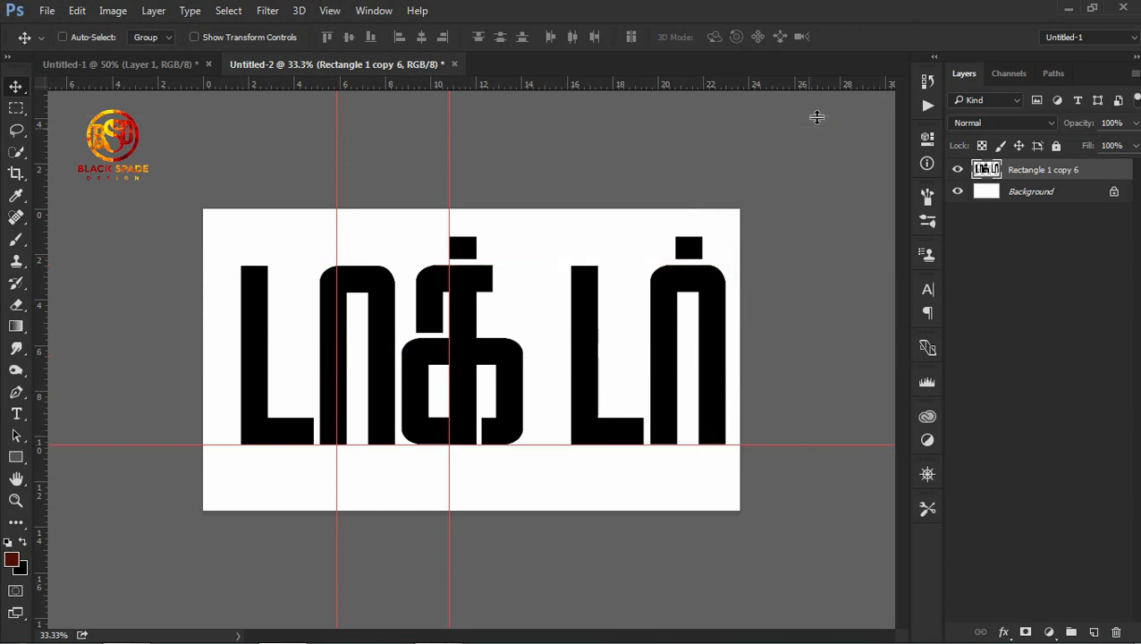
Step: Delete a strip selected just below the letters to trim their bottom edges even, and deselect
key("ctrl+equal")
key("m")
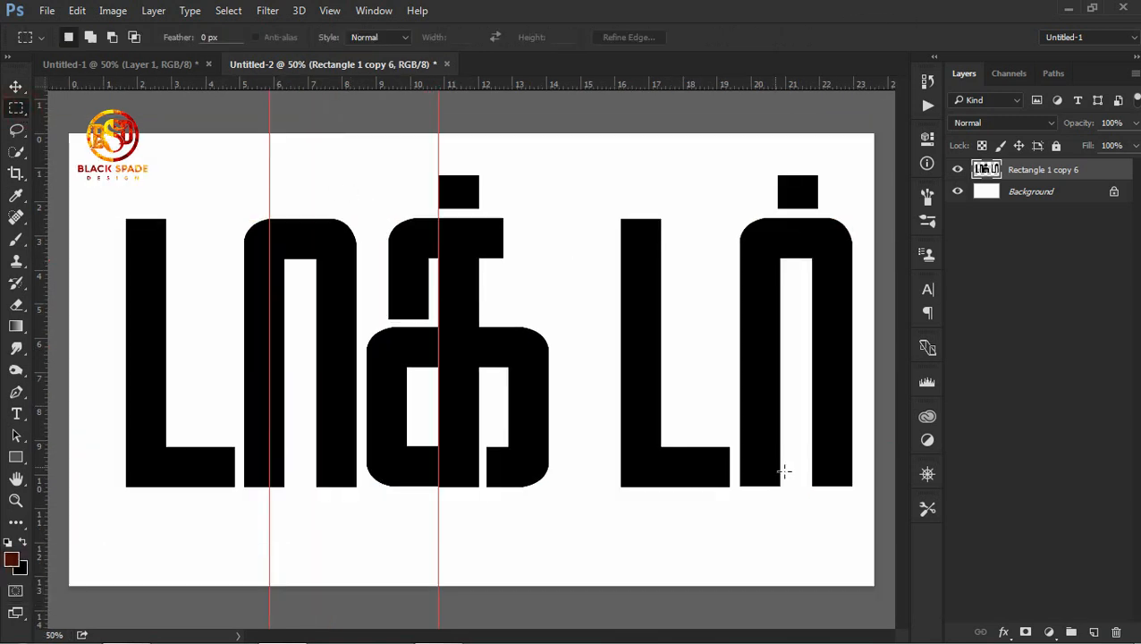
left_click_drag(330, 521, 102, 487)
key("Delete")
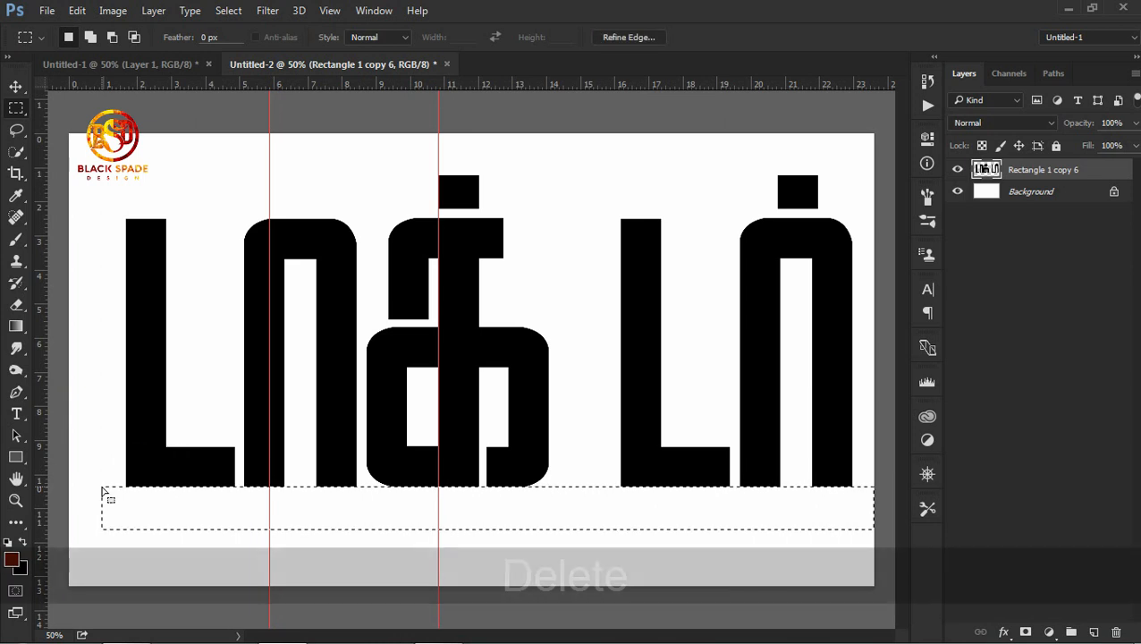
key("ctrl+d")
Step: Open the Untitled-2.jpg poster image from the file explorer as a separate document
key("ctrl+minus")
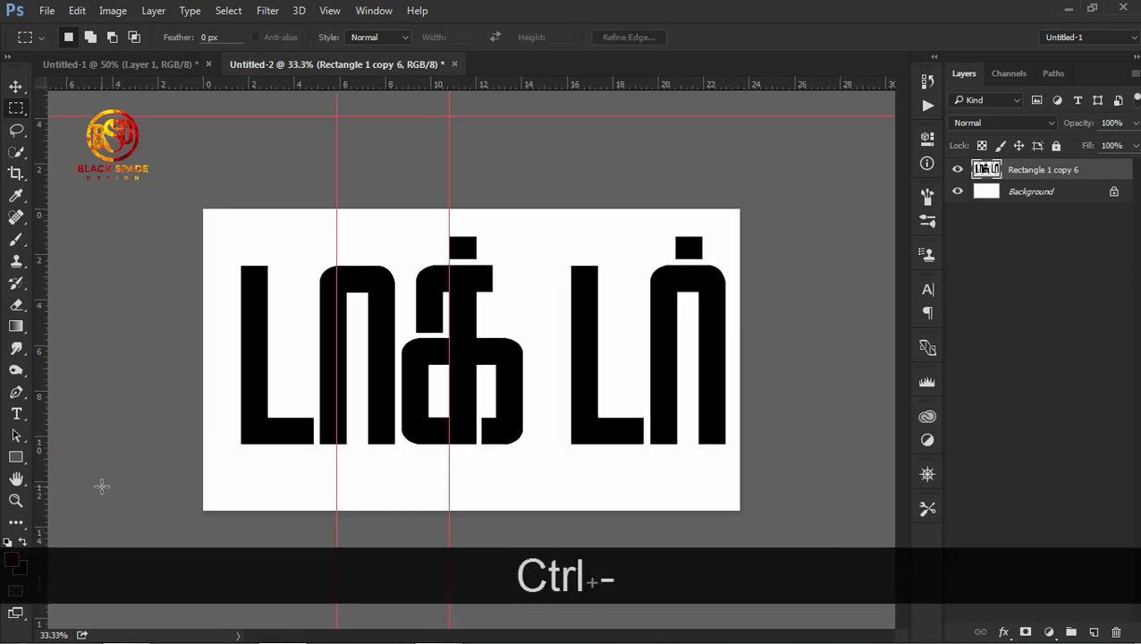
key("v")
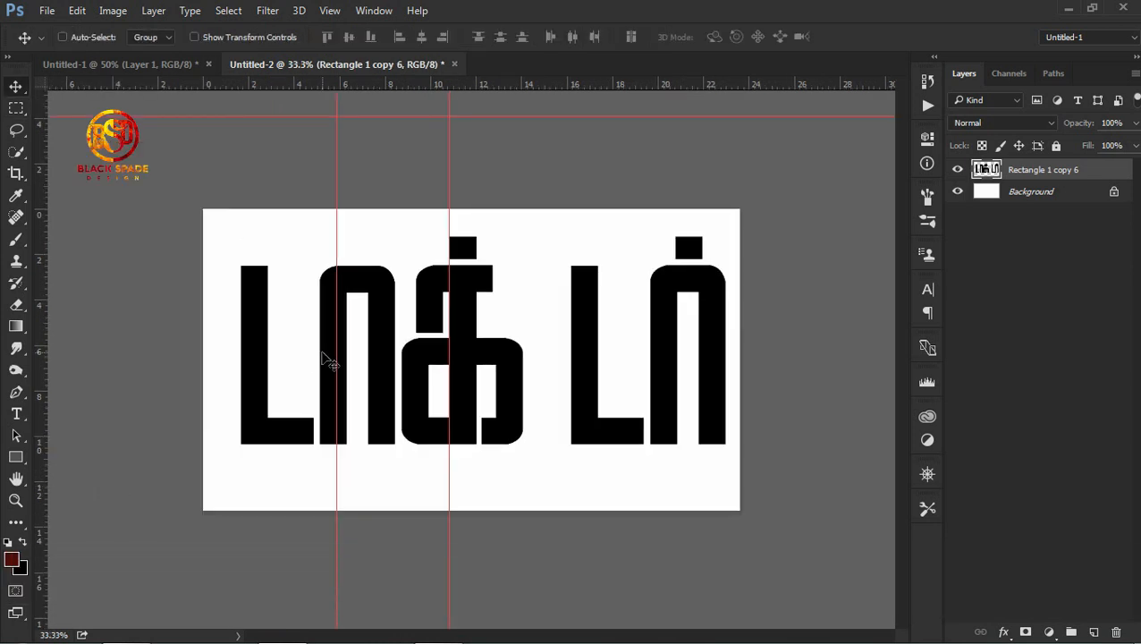
left_click(127, 628)
left_click_drag(391, 151, 638, 63)
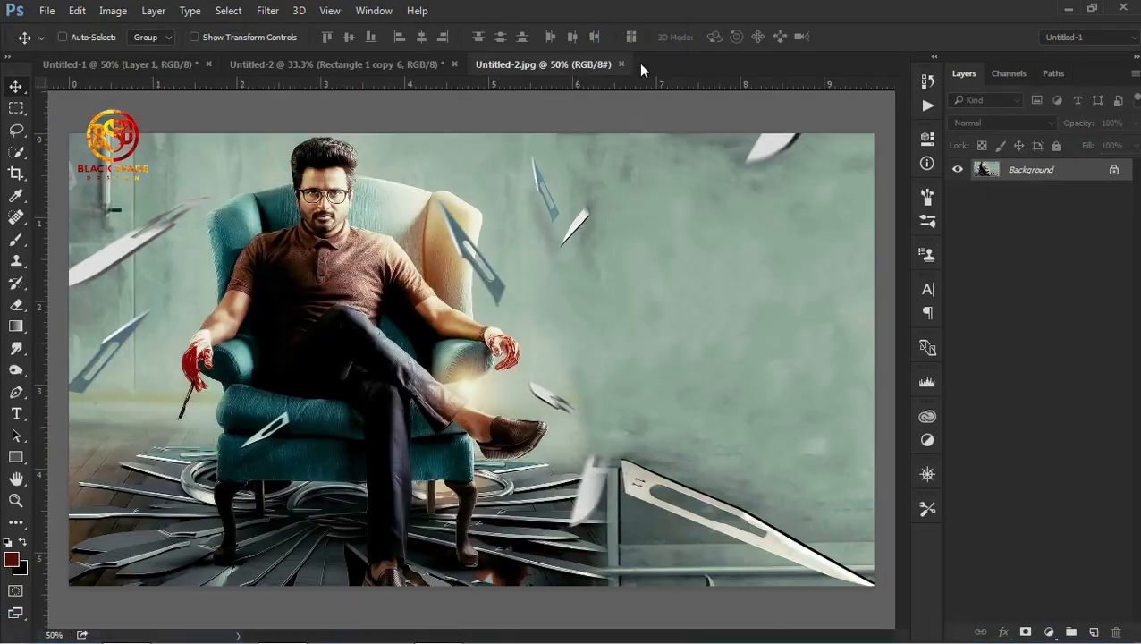
Step: Bring the merged lettering from the Untitled-2 document into the Untitled-2.jpg poster
left_click(393, 64)
left_click_drag(580, 358, 619, 256)
left_click_drag(624, 315, 727, 228)
Step: Delete a rectangular selection near the lower part of the lettering layer, and deselect
left_click(16, 108)
left_click_drag(717, 506, 376, 420)
key("Delete")
key("ctrl+d")
Step: Scale the lettering down with Free Transform and position it on the empty wall to the right of the seated man
key("v")
left_click_drag(556, 189, 576, 345)
key("ctrl+t")
left_click_drag(232, 173, 425, 257)
left_click_drag(563, 291, 649, 276)
left_click_drag(511, 241, 532, 247)
key("Return")
left_click_drag(686, 332, 708, 344)
Step: Select the last two letters with their dot and separate them onto a new layer with Layer Via Cut
left_click_drag(709, 351, 322, 429)
key("ctrl+=")
key("ctrl+=")
key("space")
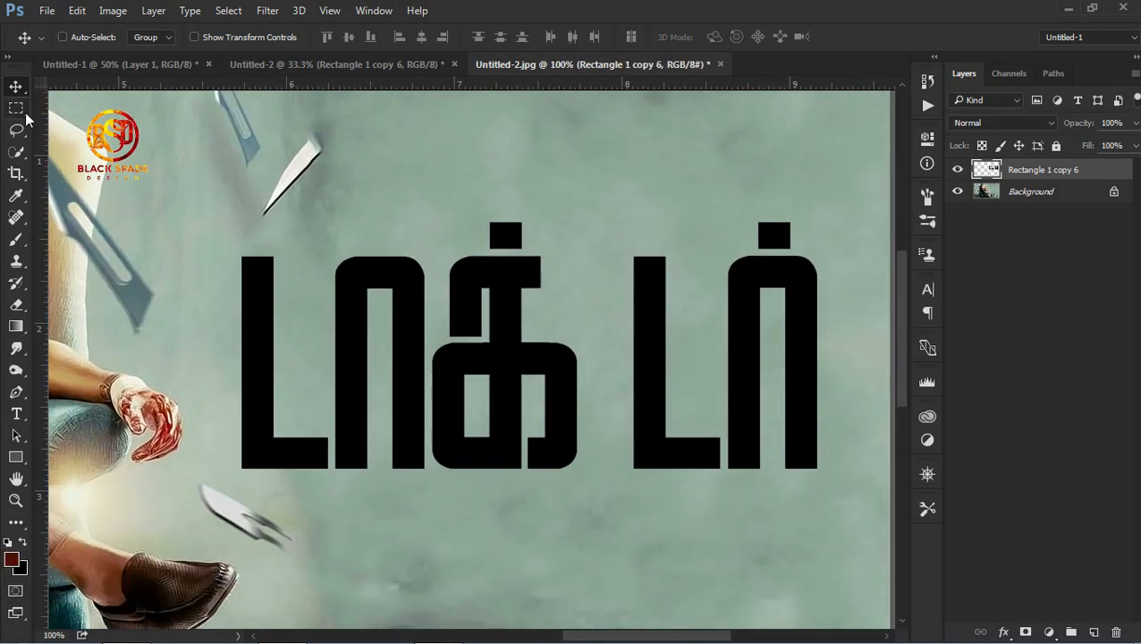
left_click(17, 109)
right_click(673, 282)
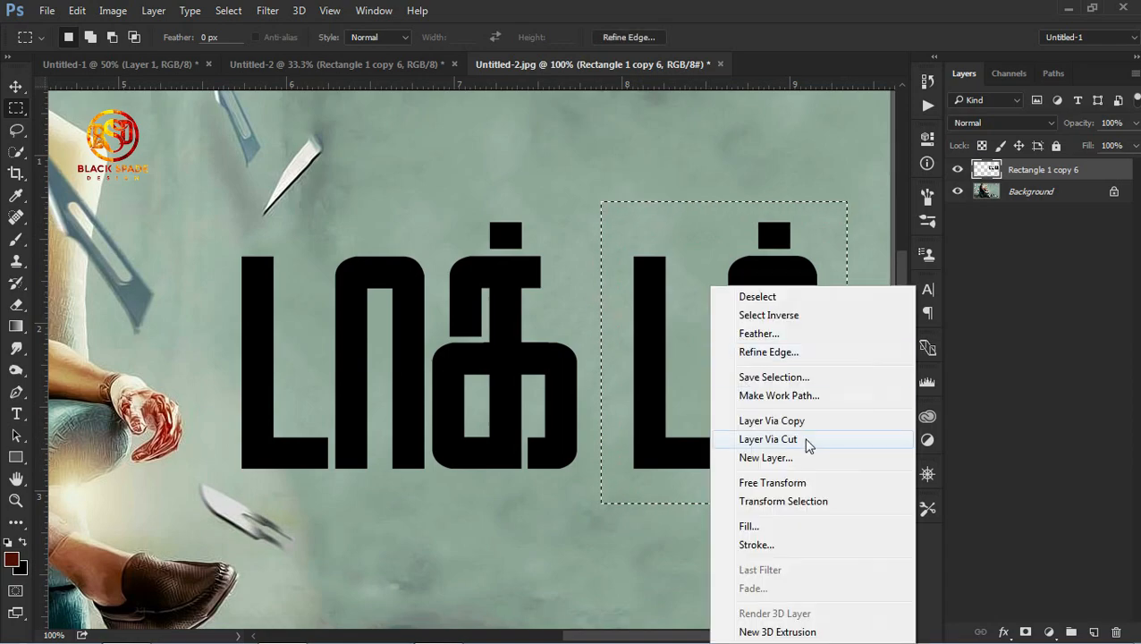
left_click(811, 443)
Step: Place the Untitled-1 winged sword image from the file explorer into the poster, in the gap between the third and fourth letters
key("v")
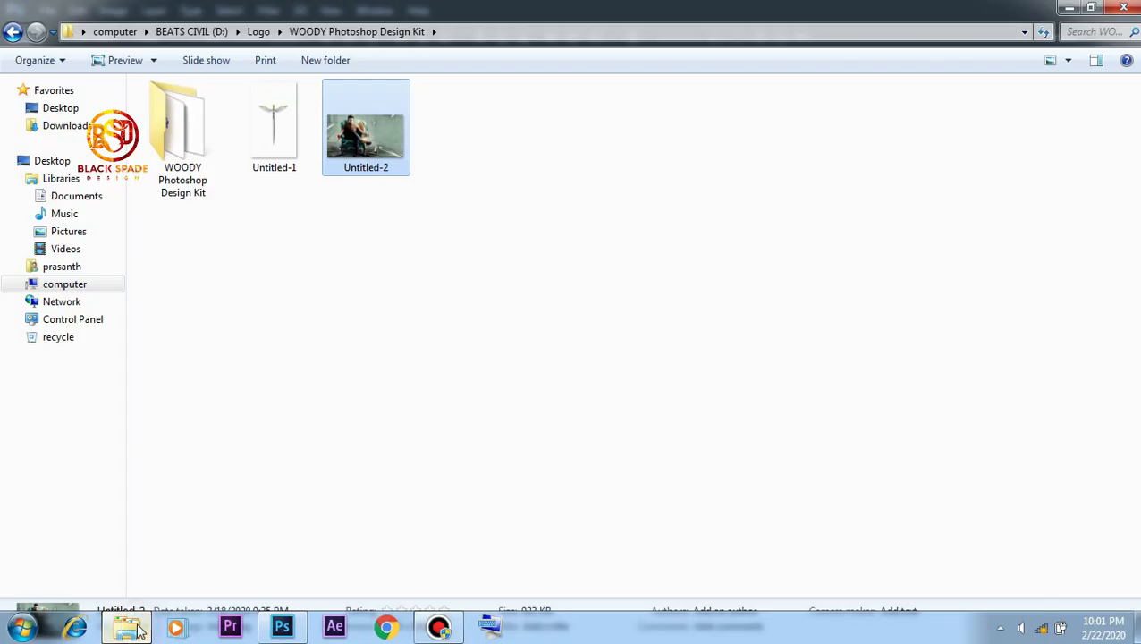
left_click(273, 125)
left_click_drag(274, 125, 569, 402)
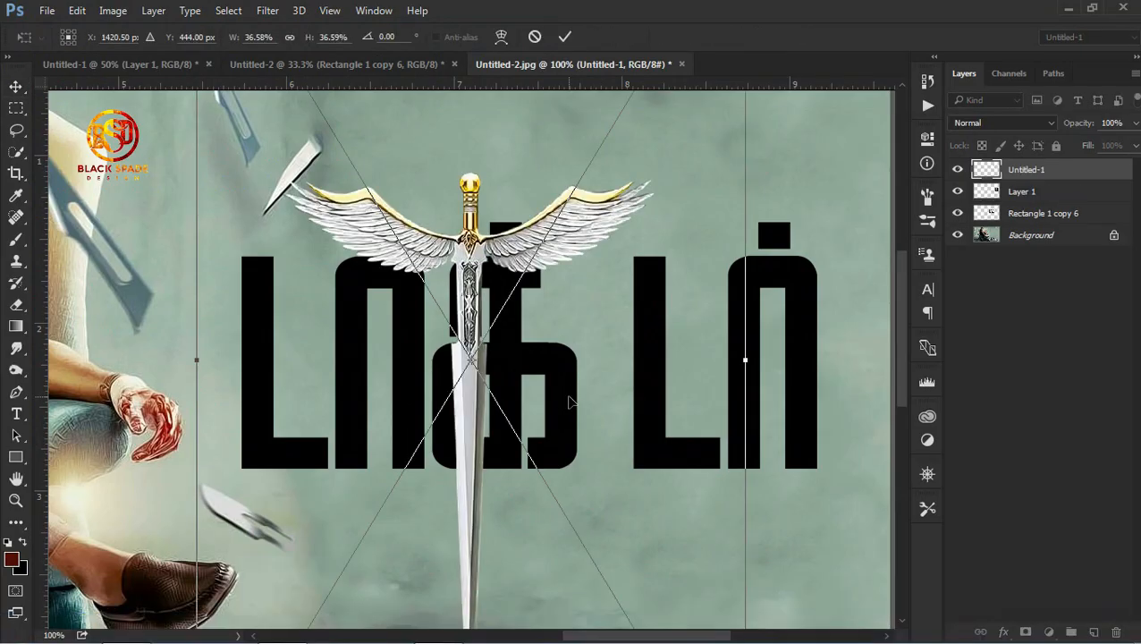
left_click_drag(470, 312, 613, 225)
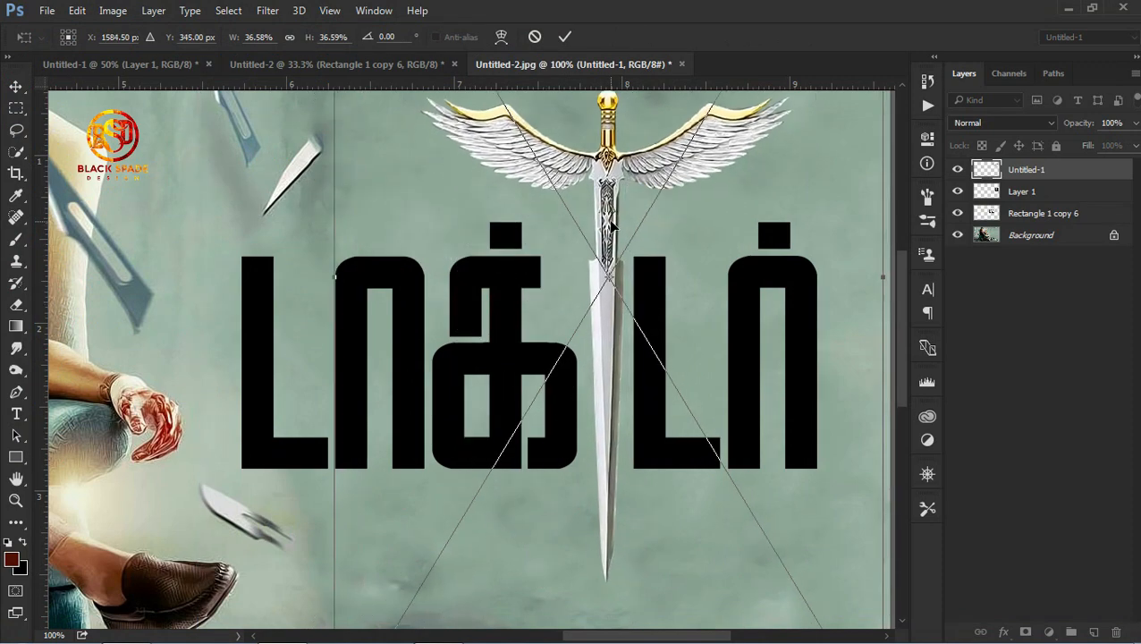
Step: Scale the winged sword proportionally to about 35.24% and fine-tune its position in the gap between the letters
key("ctrl+minus")
key("ctrl+minus")
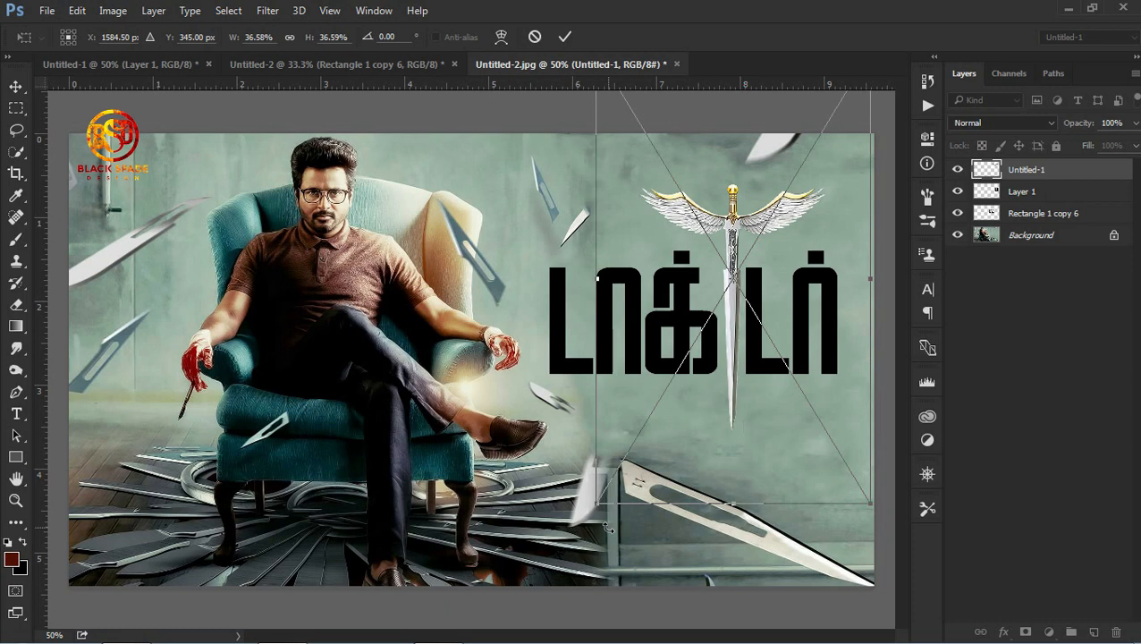
left_click_drag(598, 503, 590, 508)
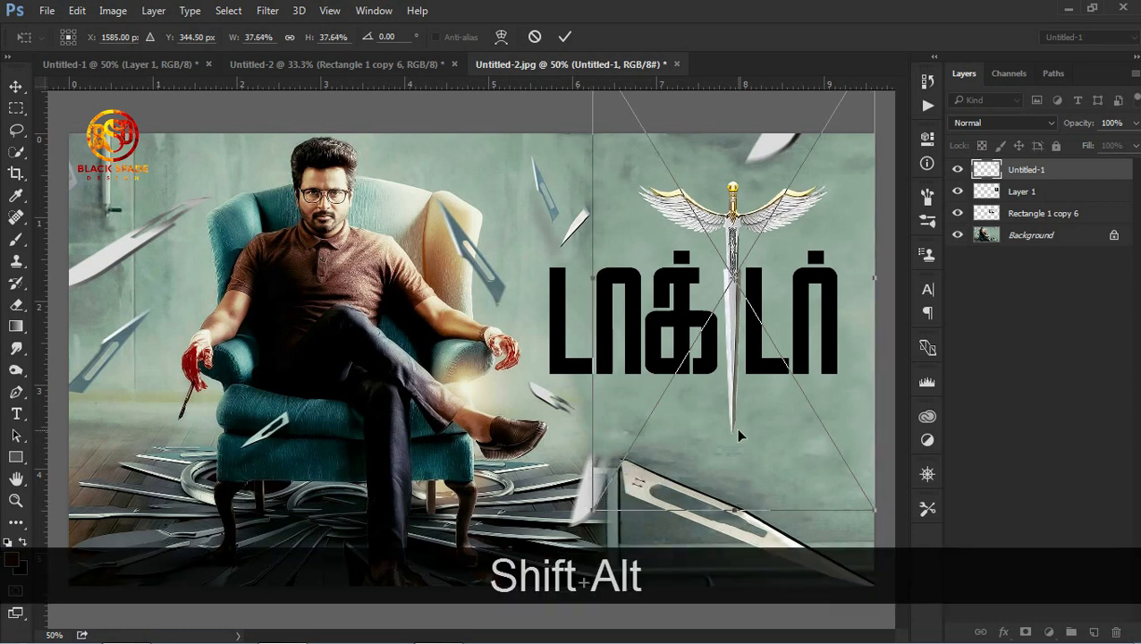
left_click_drag(735, 427, 731, 424)
left_click_drag(872, 506, 860, 491)
key("Return")
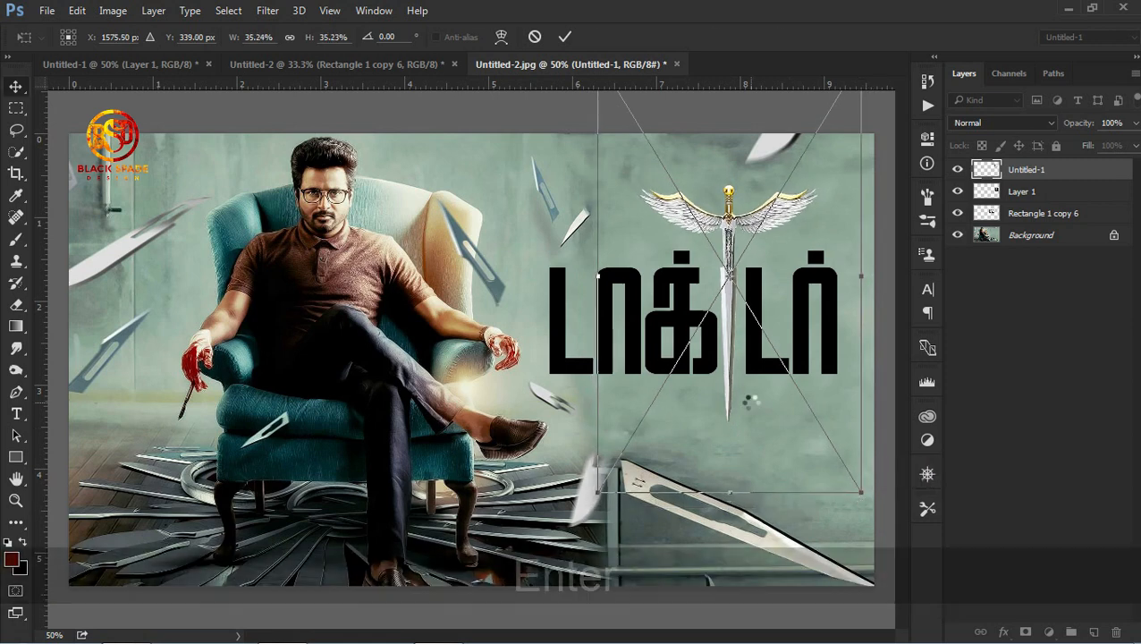
key("Right")
key("Right")
key("Left")
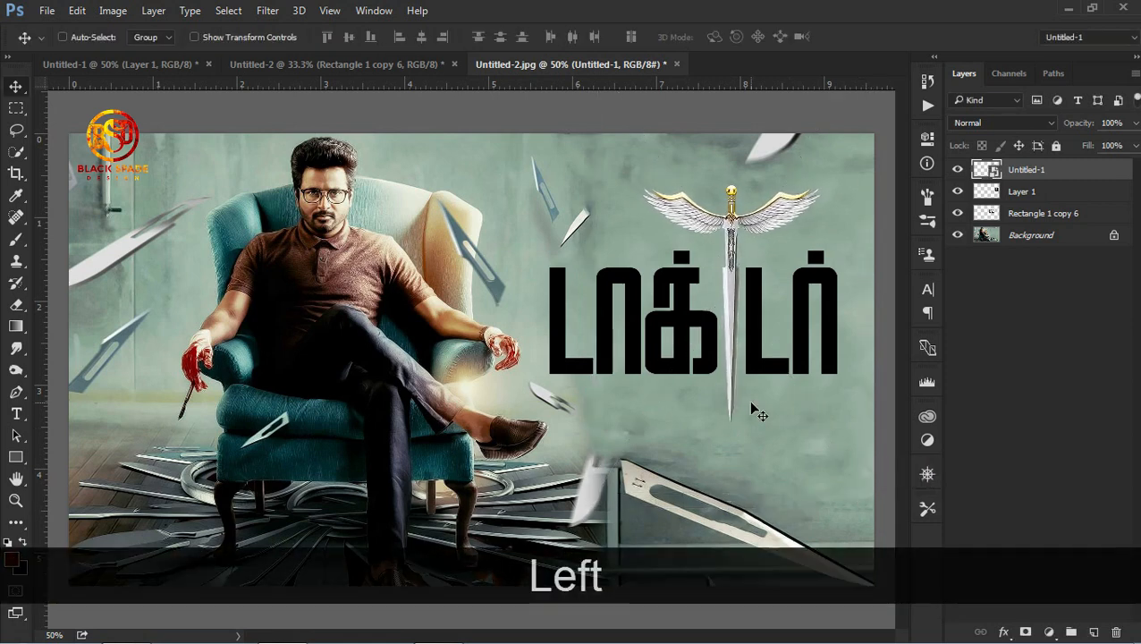
Step: Nudge the last two letters (Layer 1) slightly right to widen their spacing from the sword
right_click(753, 297)
left_click(775, 304)
key("Right")
key("Right")
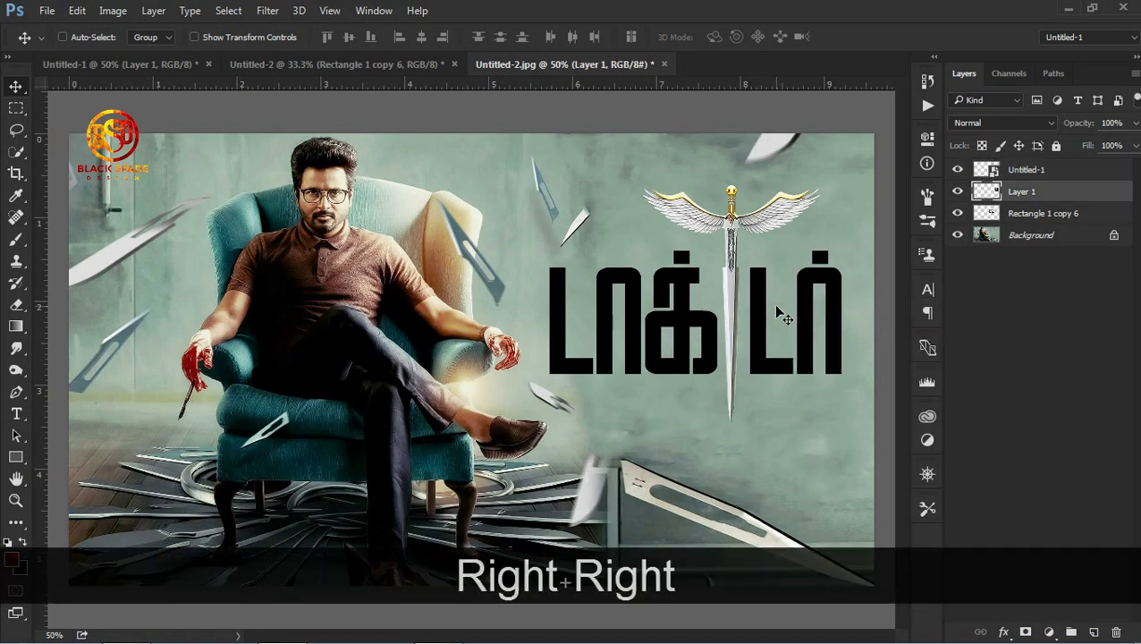
key("Right")
key("Right")
Step: Merge Layer 1 and Rectangle 1 copy 6 into a single lettering layer
left_click(1057, 215, "ctrl")
right_click(1058, 215)
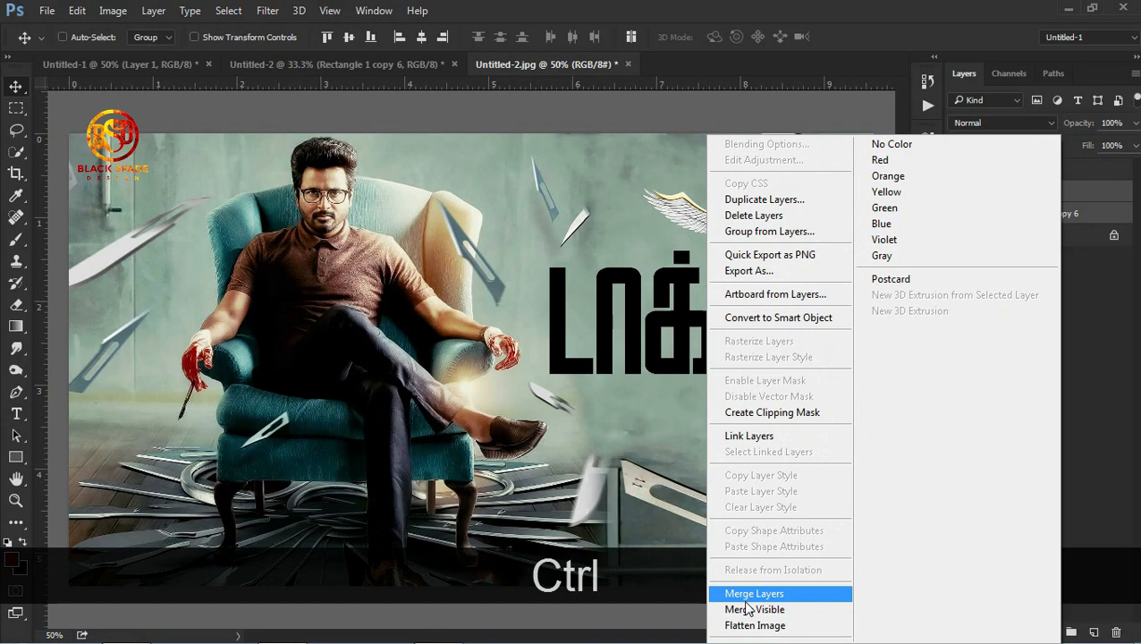
left_click(751, 595)
Step: Add a Color Overlay in pale cream-yellow to the merged lettering on Layer 1
left_click(1009, 631)
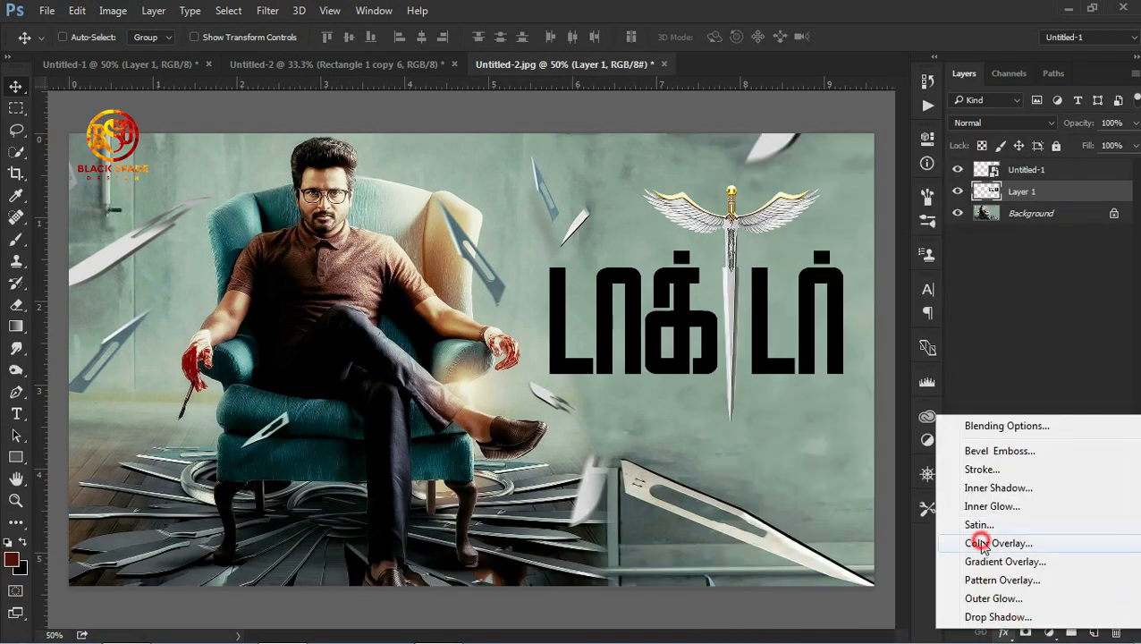
left_click(983, 543)
left_click(771, 300)
left_click(872, 478)
left_click(669, 311)
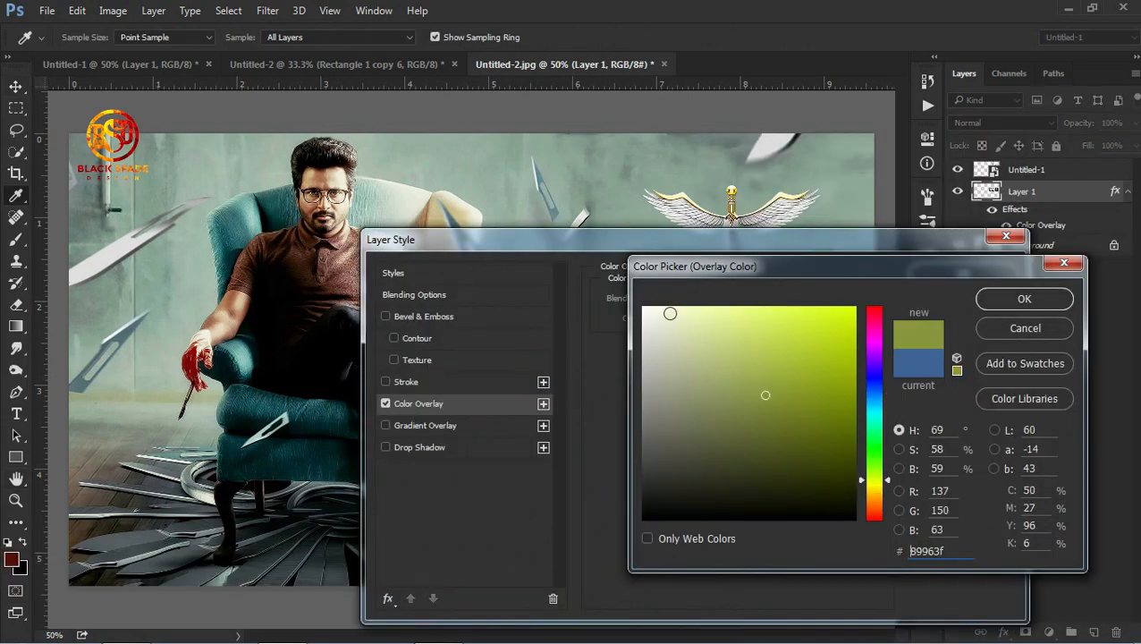
left_click(1006, 302)
left_click(963, 276)
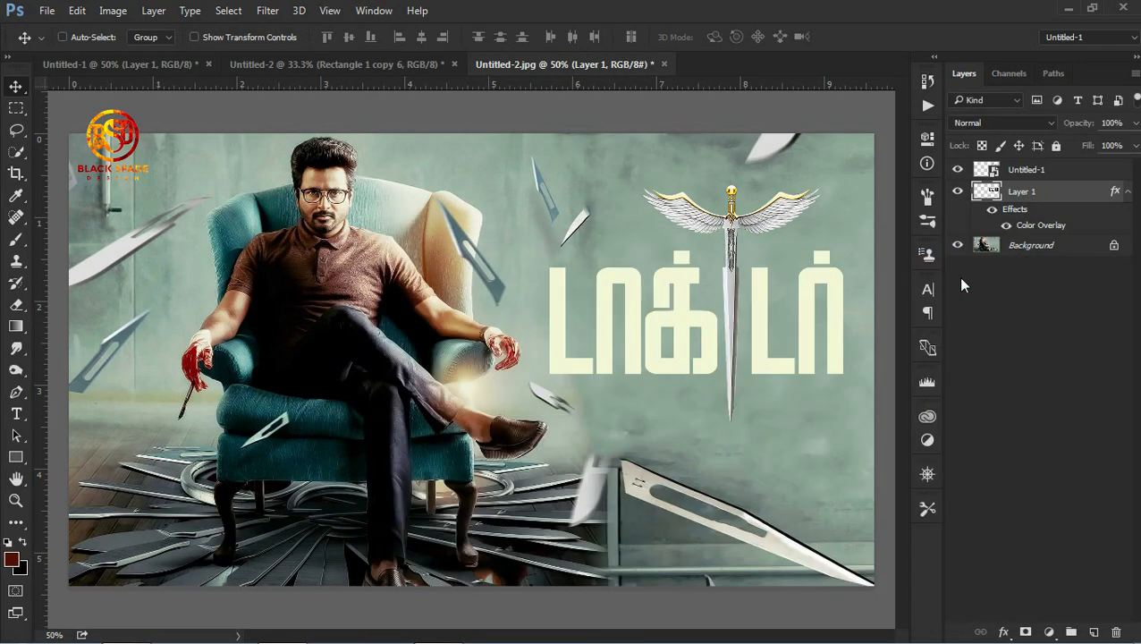
Step: Add a layer mask to the Layer 1 lettering
key("ctrl+equal")
key("ctrl+equal")
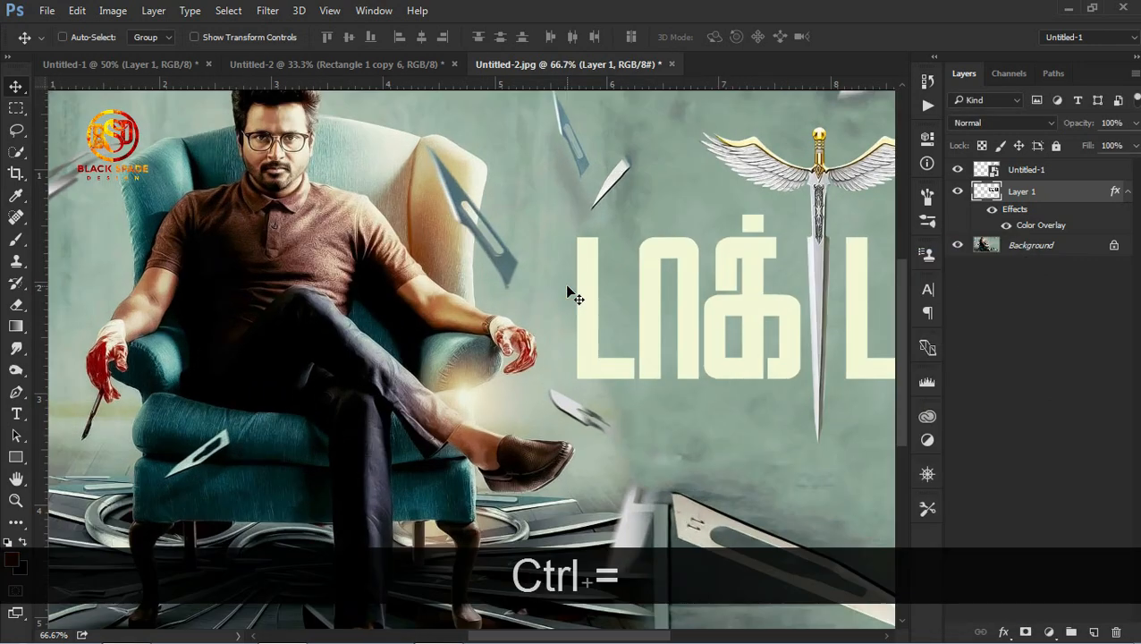
left_click_drag(642, 280, 278, 338)
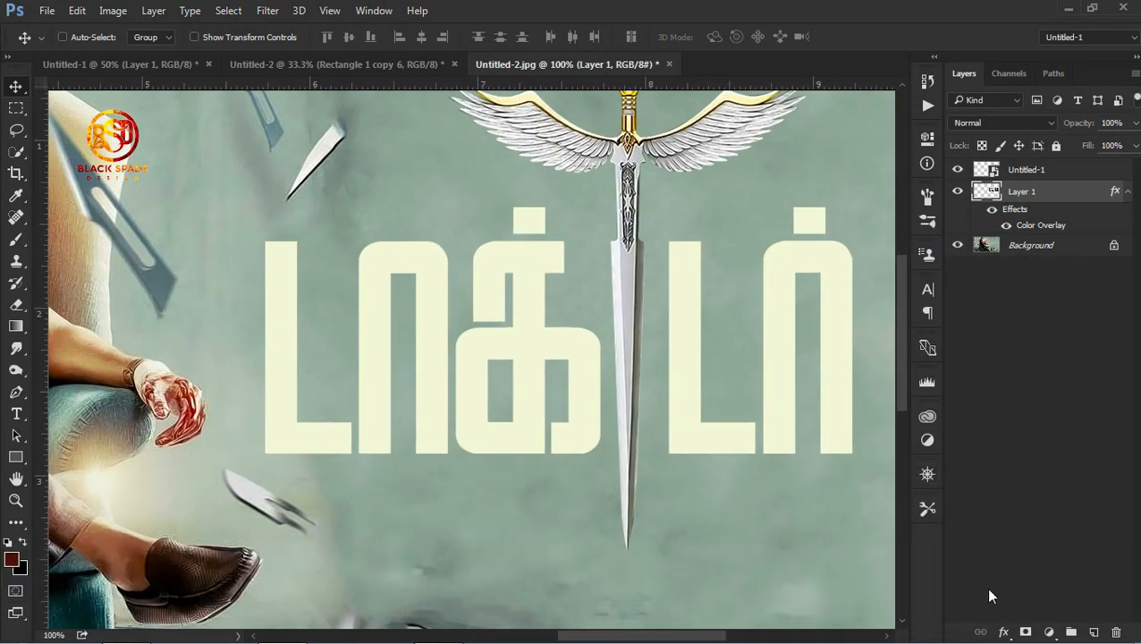
left_click(1027, 632)
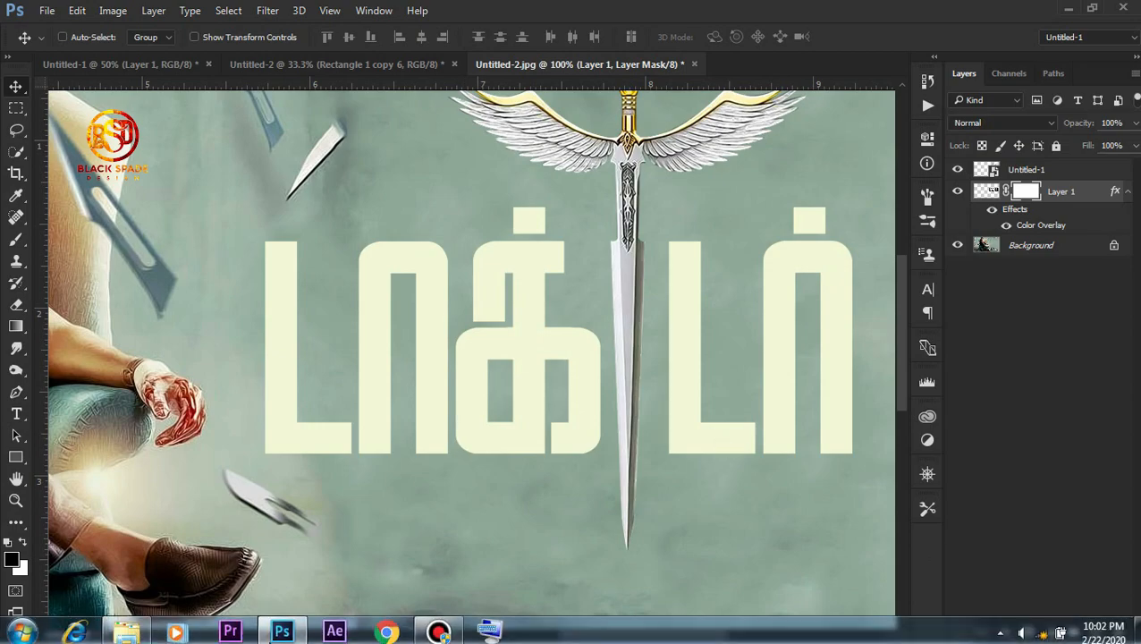
Step: Open the Particle image from the desktop as a separate document in Photoshop
left_click(133, 630)
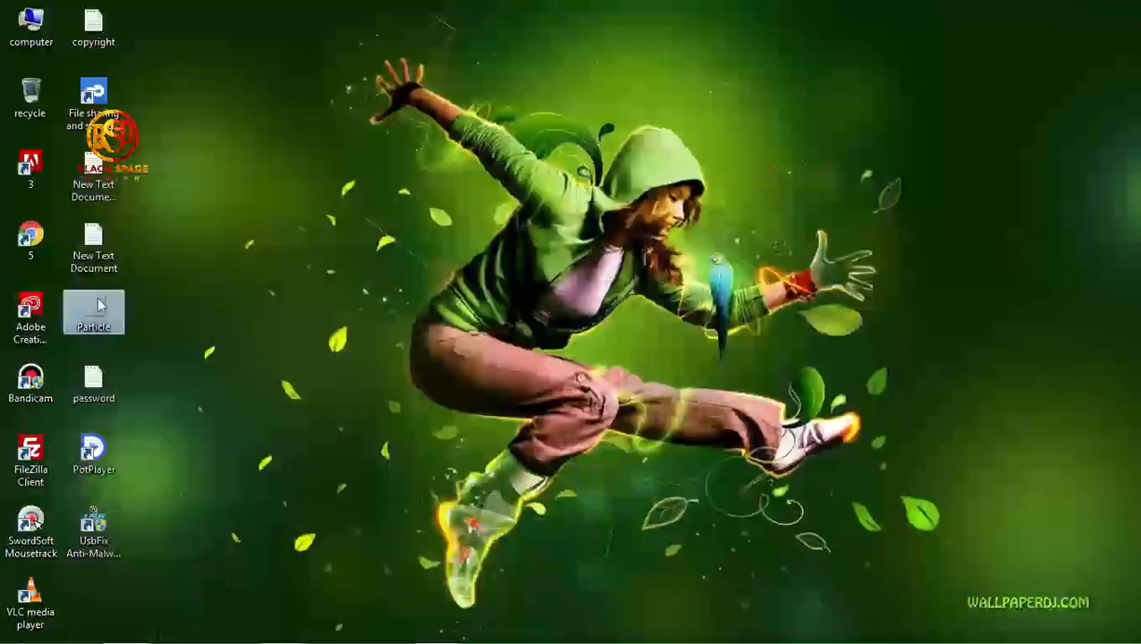
left_click_drag(98, 305, 300, 351)
left_click_drag(282, 638, 813, 64)
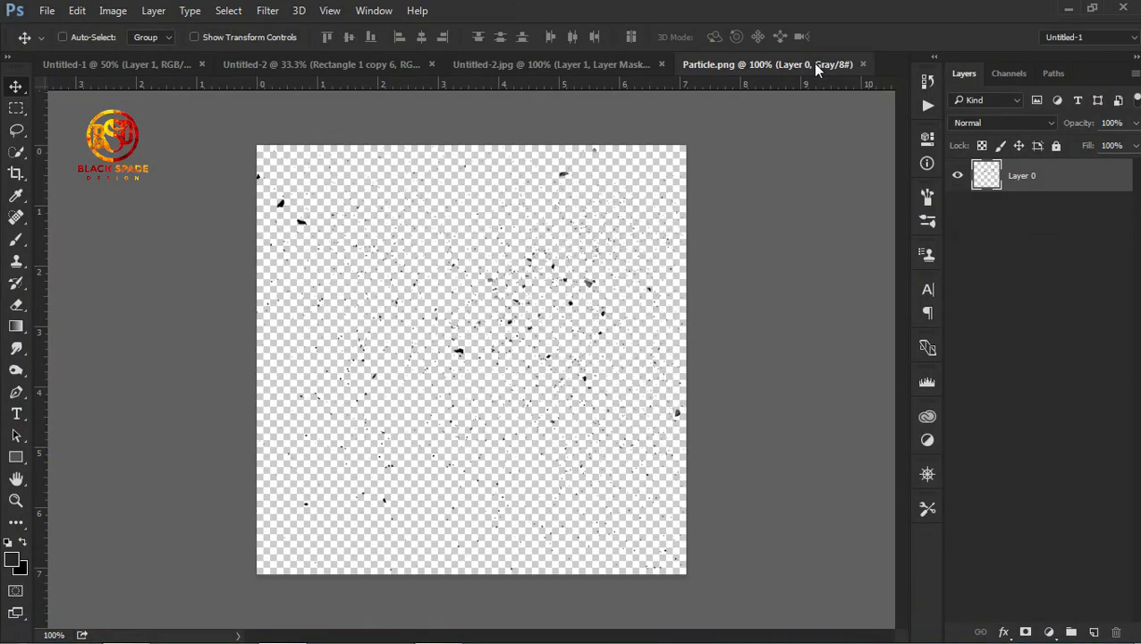
Step: Shift the speckles slightly within the Particle image and define them as a brush preset
left_click_drag(524, 304, 532, 301)
left_click(77, 10)
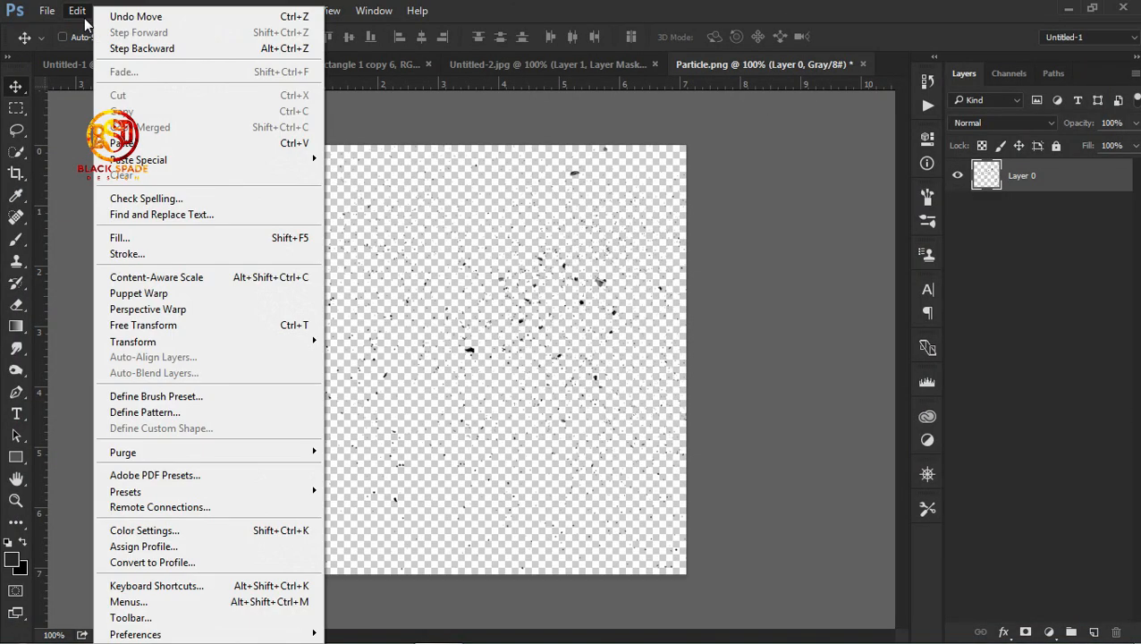
left_click(188, 396)
left_click(742, 213)
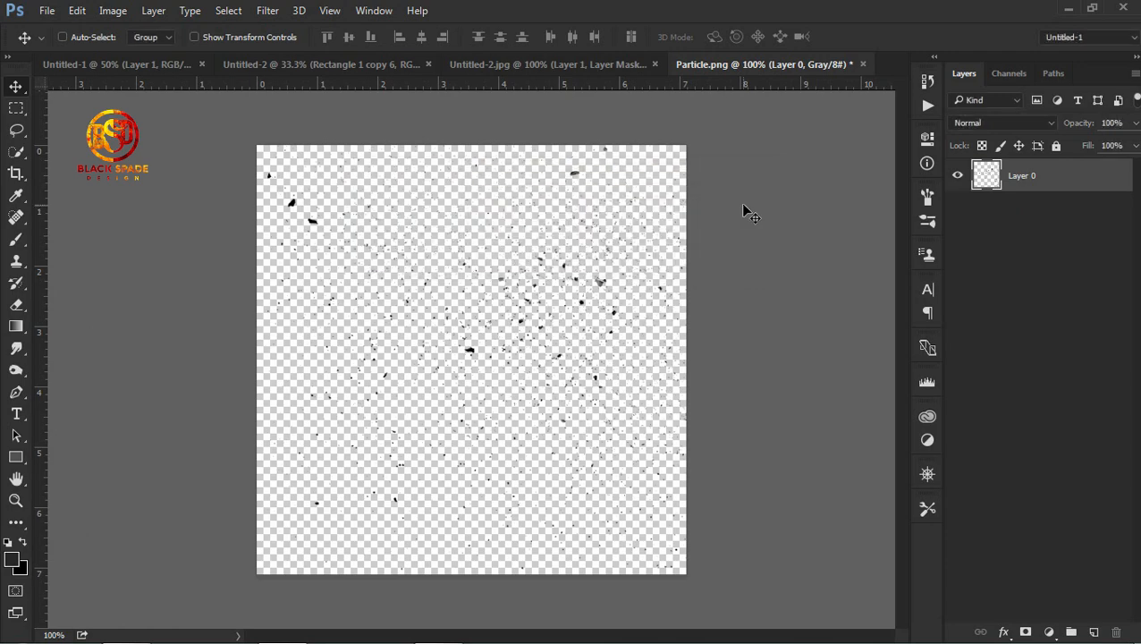
Step: Stamp the particle brush in black over the lettering on Layer 1's mask in Untitled-2.jpg for a speckled texture
left_click(606, 68)
key("b")
left_click(564, 223)
left_click(402, 295)
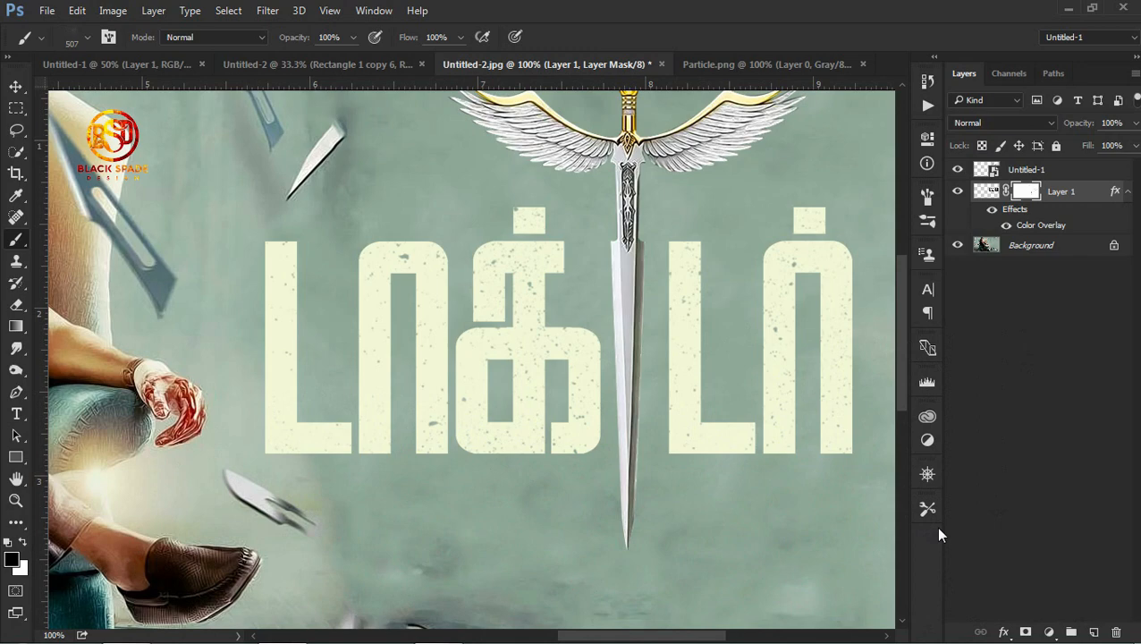
key("v")
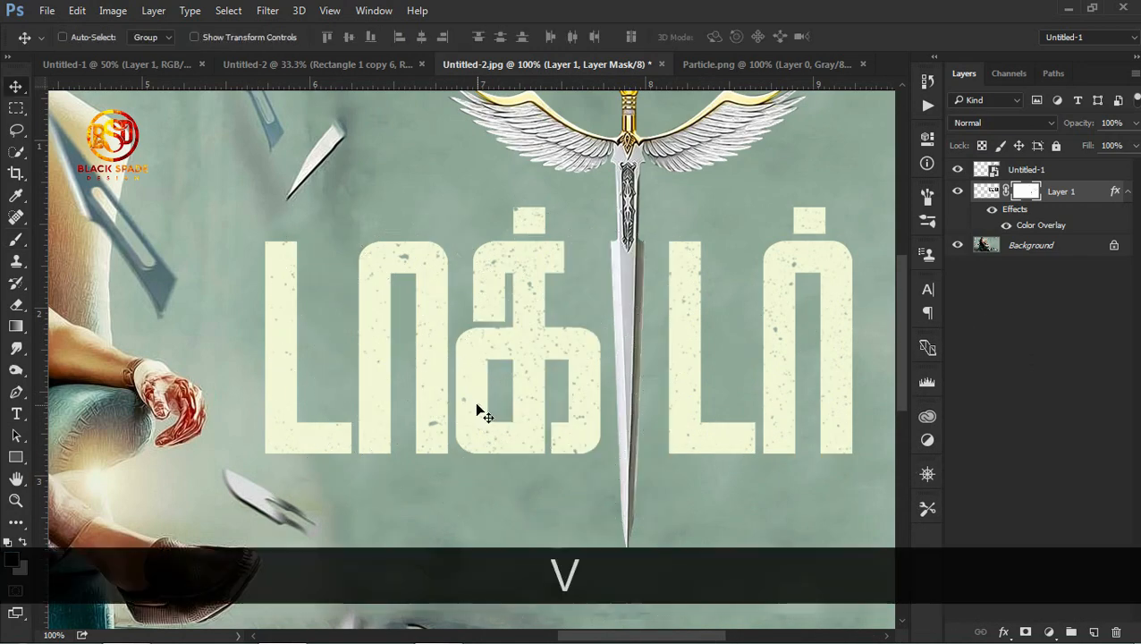
Step: In the Untitled-1 document, rotate the jagged crack stroke upright and shorten it
left_click(98, 63)
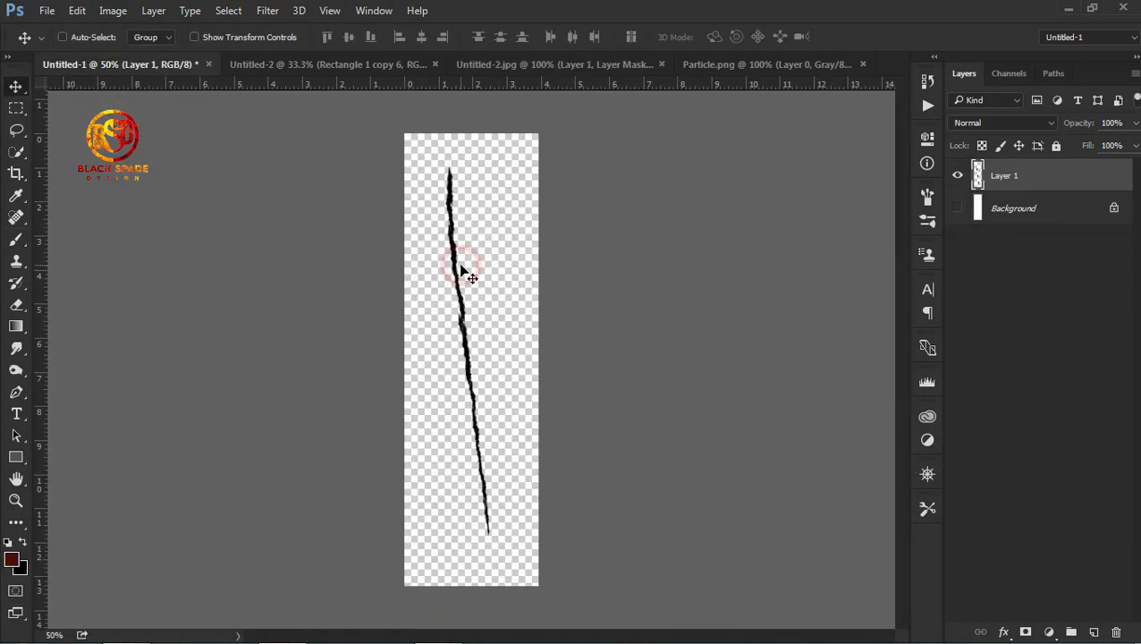
key("ctrl+t")
left_click_drag(506, 269, 511, 281)
left_click_drag(467, 164, 466, 199)
left_click_drag(522, 227, 527, 237)
key("Return")
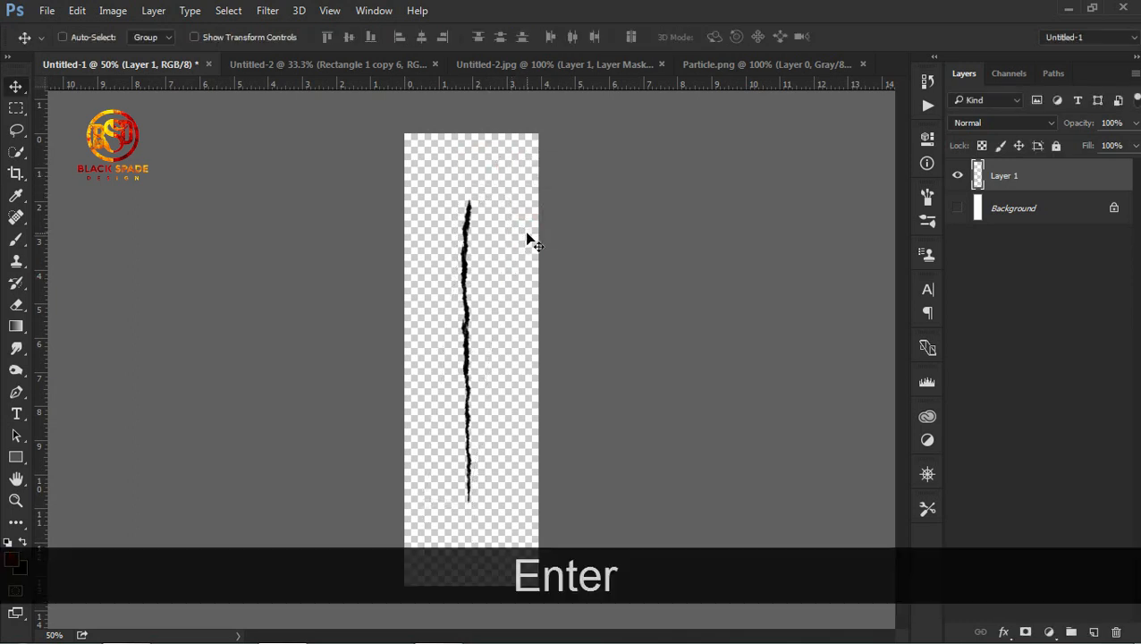
Step: Define the upright crack stroke as a brush preset
left_click(78, 11)
left_click(229, 395)
left_click(744, 212)
Step: Stamp the crack brush at 400 px vertically through the third letter on Layer 1's mask in Untitled-2.jpg
left_click(546, 64)
key("b")
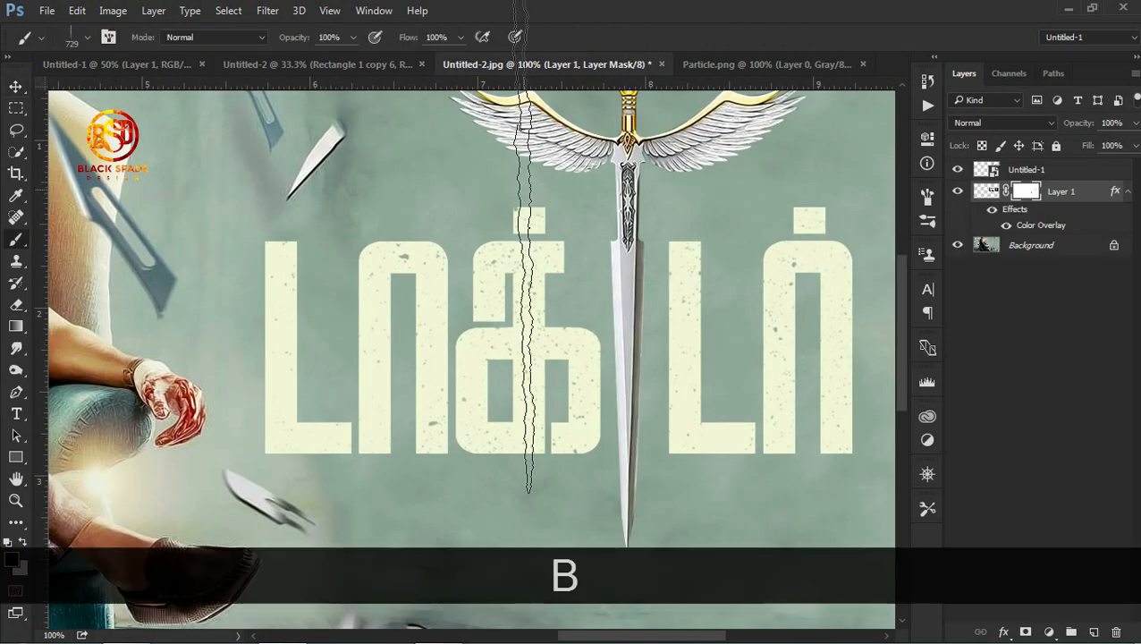
key("bracketleft")
key("bracketleft")
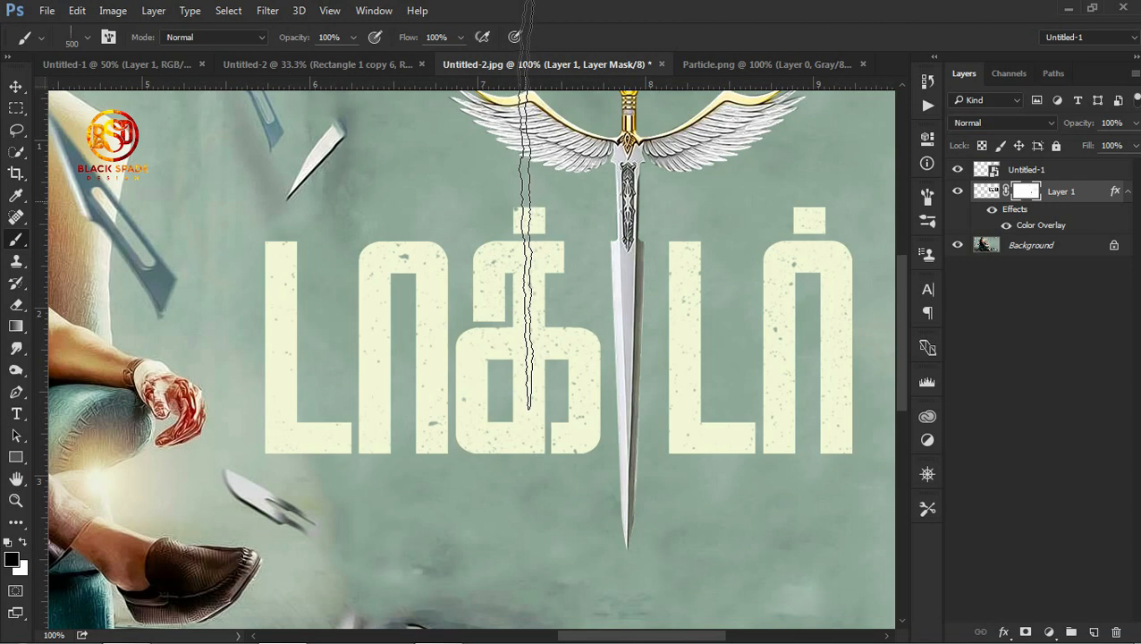
key("bracketleft")
key("bracketleft")
key("bracketright")
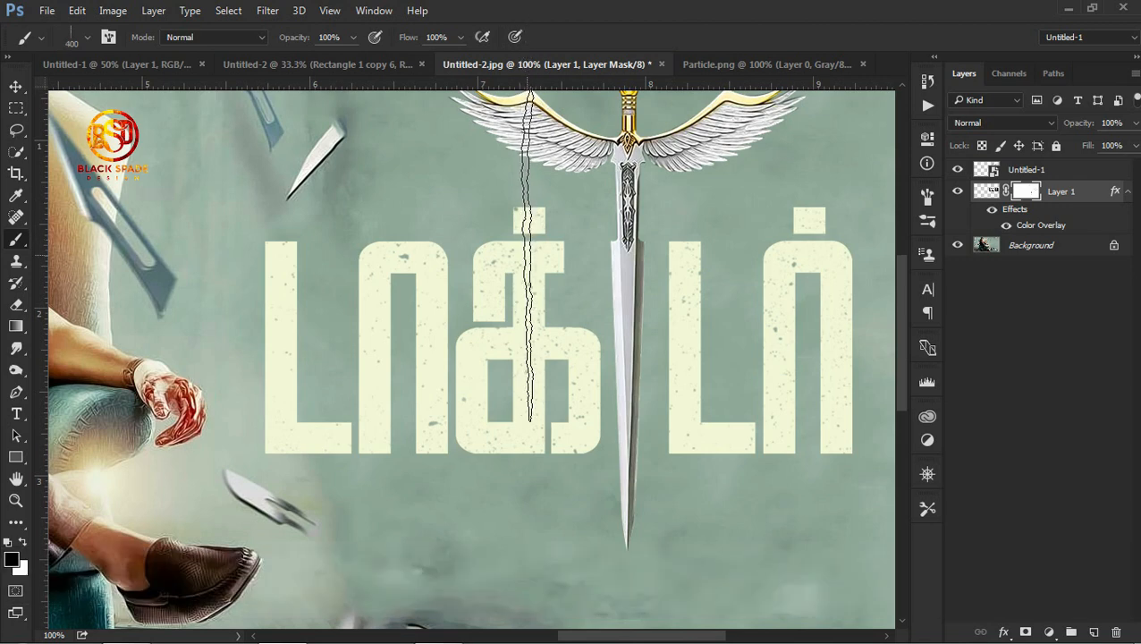
left_click(529, 256)
Step: Choose a soft round brush with 0% hardness for retouching the Layer 1 mask, discarding the trial dab
key("ctrl+equal")
key("space")
left_click_drag(688, 186, 631, 328)
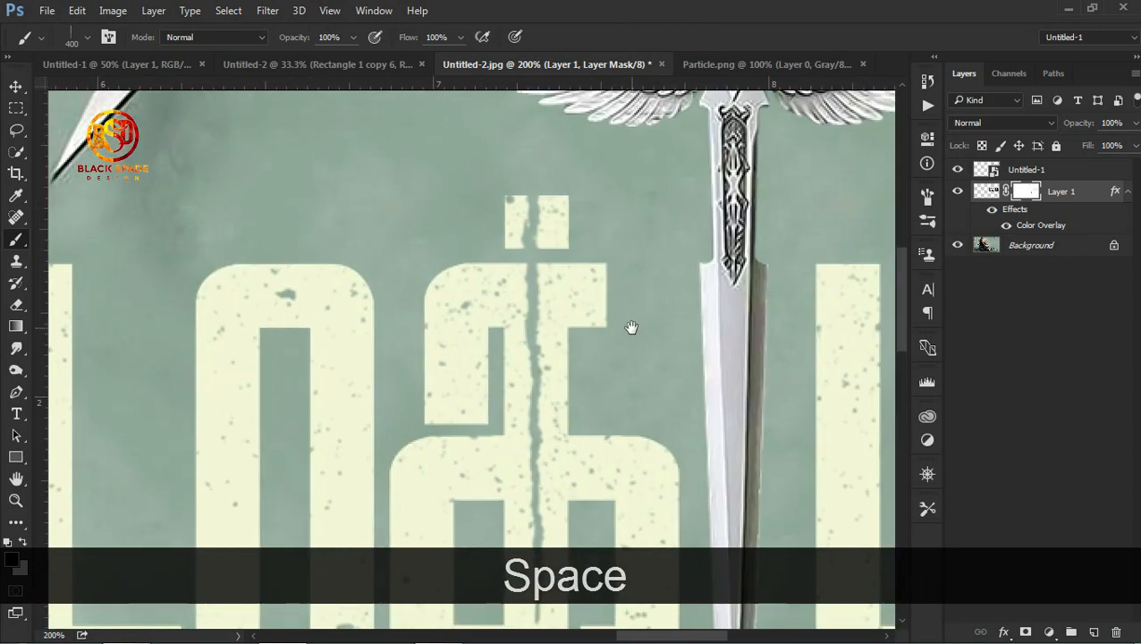
key("b")
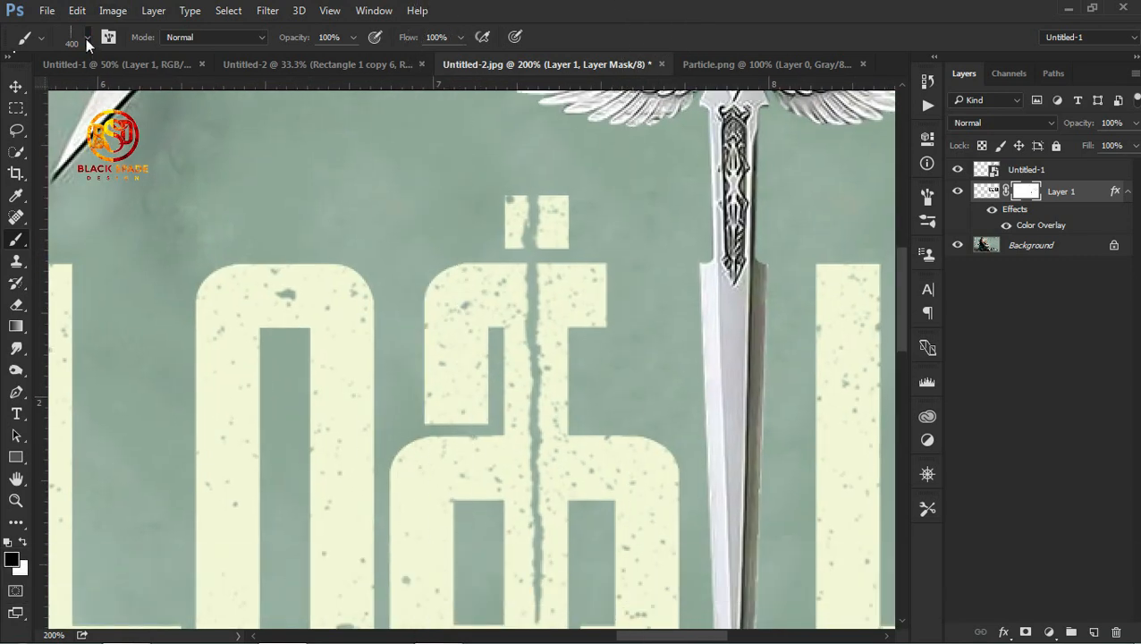
left_click(85, 39)
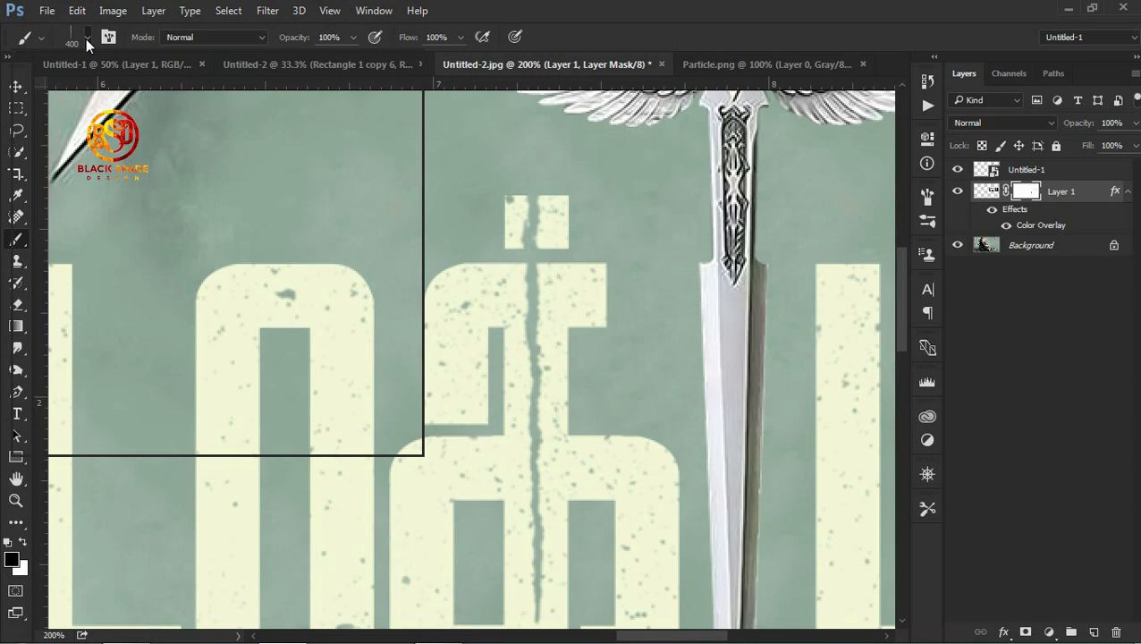
mouse_move(379, 334)
left_mouse_down()
mouse_move(384, 186)
mouse_move(383, 244)
mouse_move(383, 203)
left_mouse_up()
left_click(90, 196)
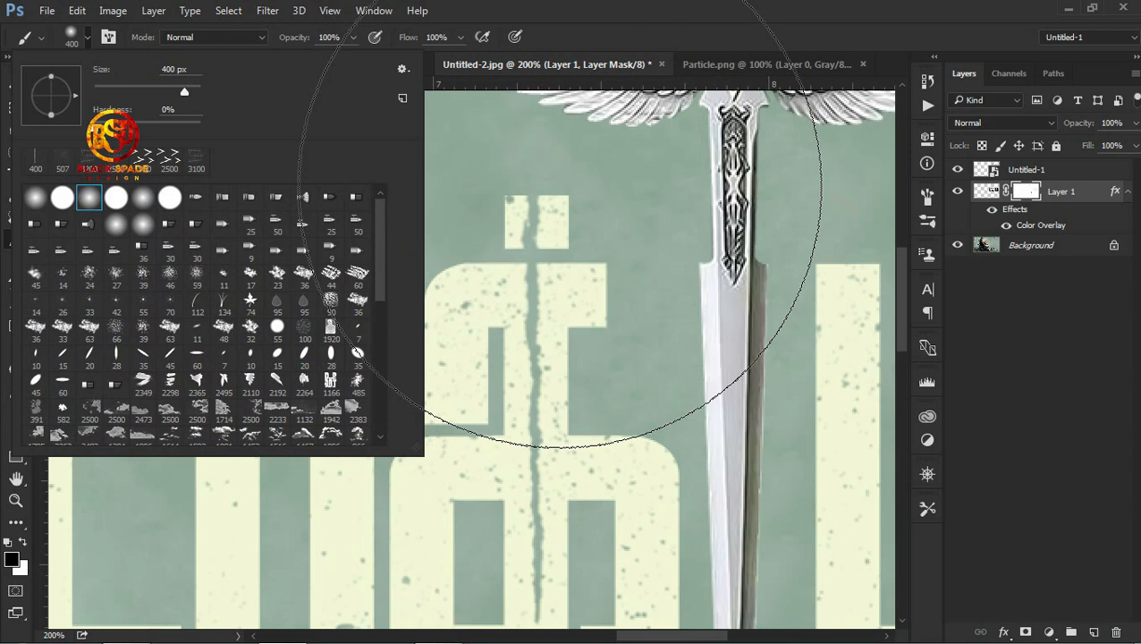
left_click(556, 181)
key("ctrl+z")
Step: Paint white on the mask over the square dot above the third letter to remove its crack, reducing the brush to 30 px
key("bracketleft")
key("bracketleft")
key("bracketleft")
key("bracketleft")
key("bracketleft")
key("bracketleft")
key("bracketleft")
key("x")
left_click_drag(536, 197, 535, 191)
key("bracketleft")
key("bracketleft")
key("bracketleft")
key("bracketleft")
key("bracketleft")
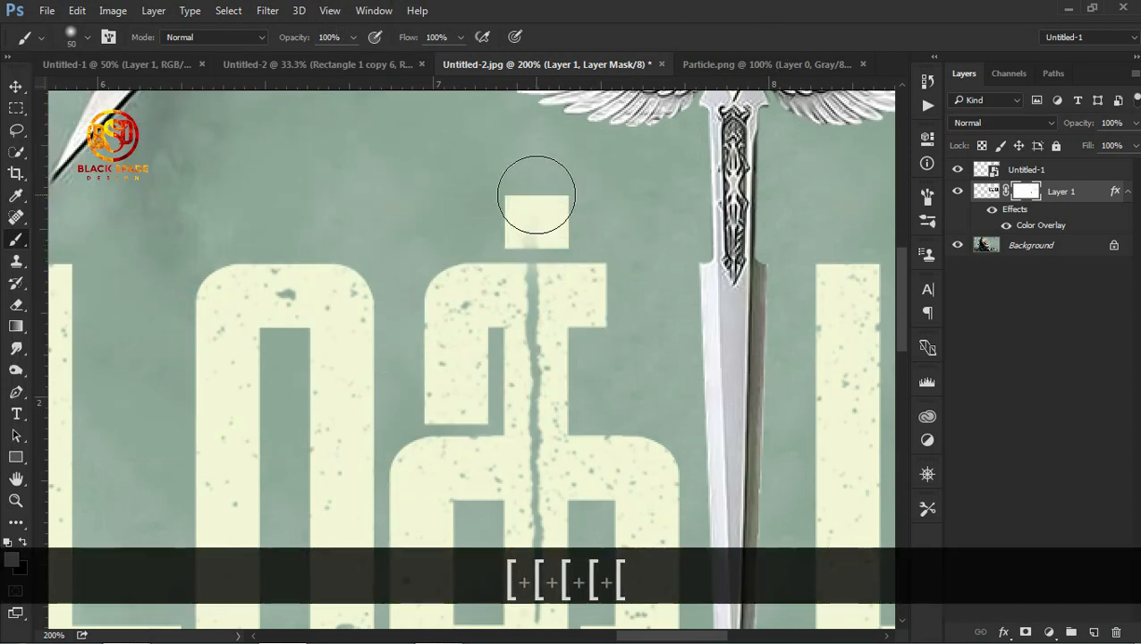
key("bracketleft")
key("bracketleft")
left_click_drag(512, 242, 549, 234)
key("x")
left_click(527, 275)
key("ctrl+z")
Step: Examine the speckled and cracked lettering against the poster at different magnifications
key("ctrl+minus")
key("ctrl+minus")
key("ctrl+minus")
key("ctrl+plus")
left_click_drag(751, 246, 490, 316)
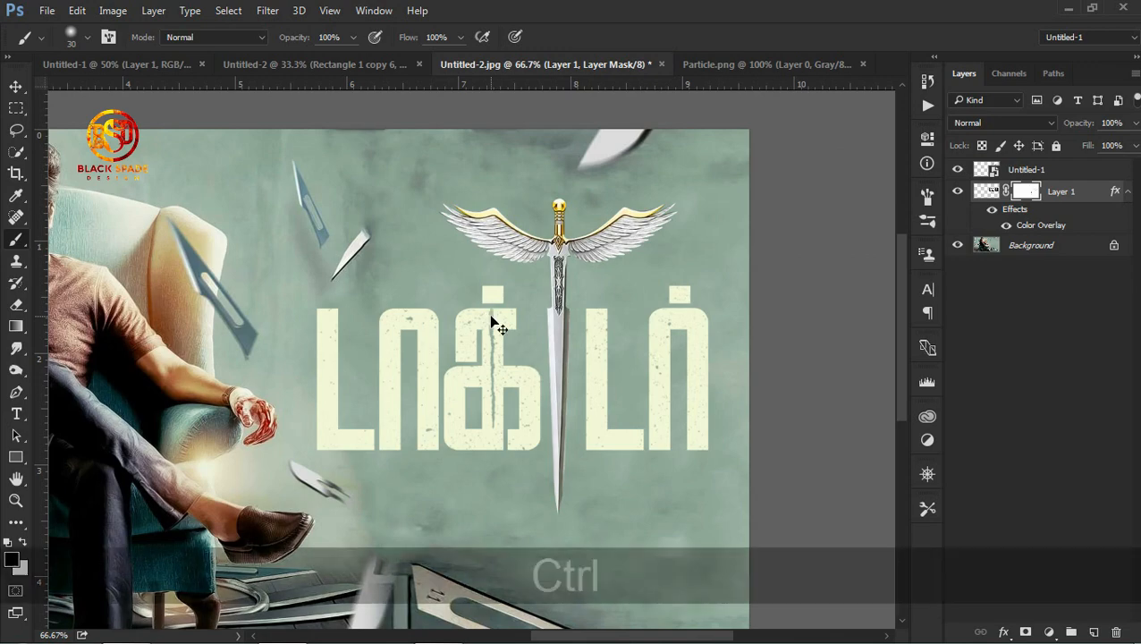
key("ctrl+equal")
key("ctrl+equal")
key("ctrl+minus")
key("b")
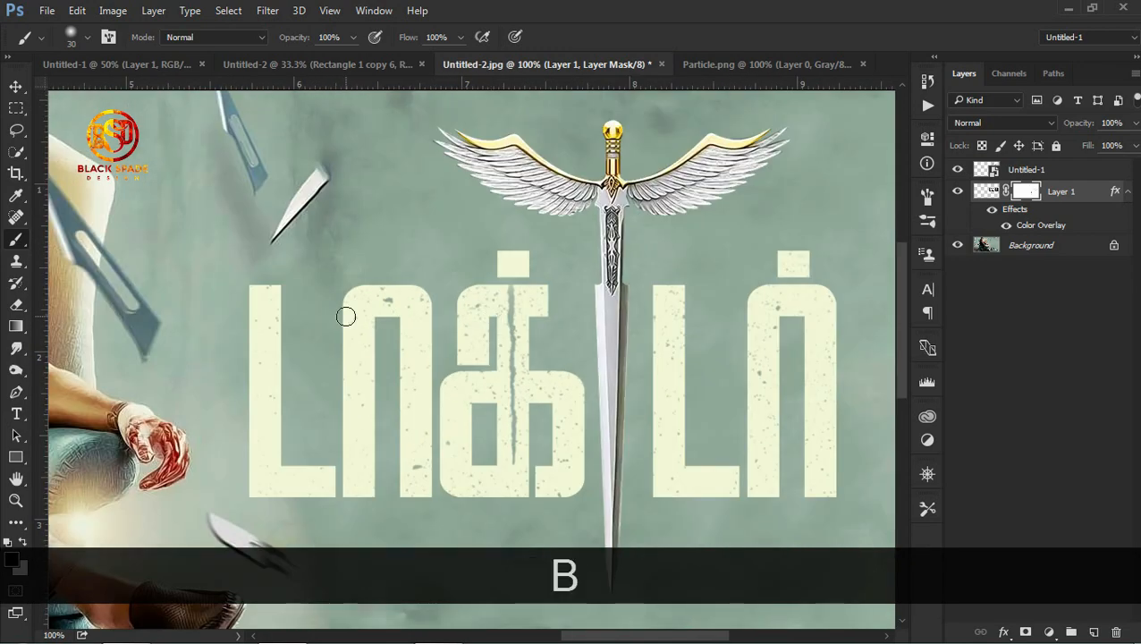
Step: Lasso a thin sliver at the left edge of the second letter and delete it from Layer 1's pixels
left_click(18, 132)
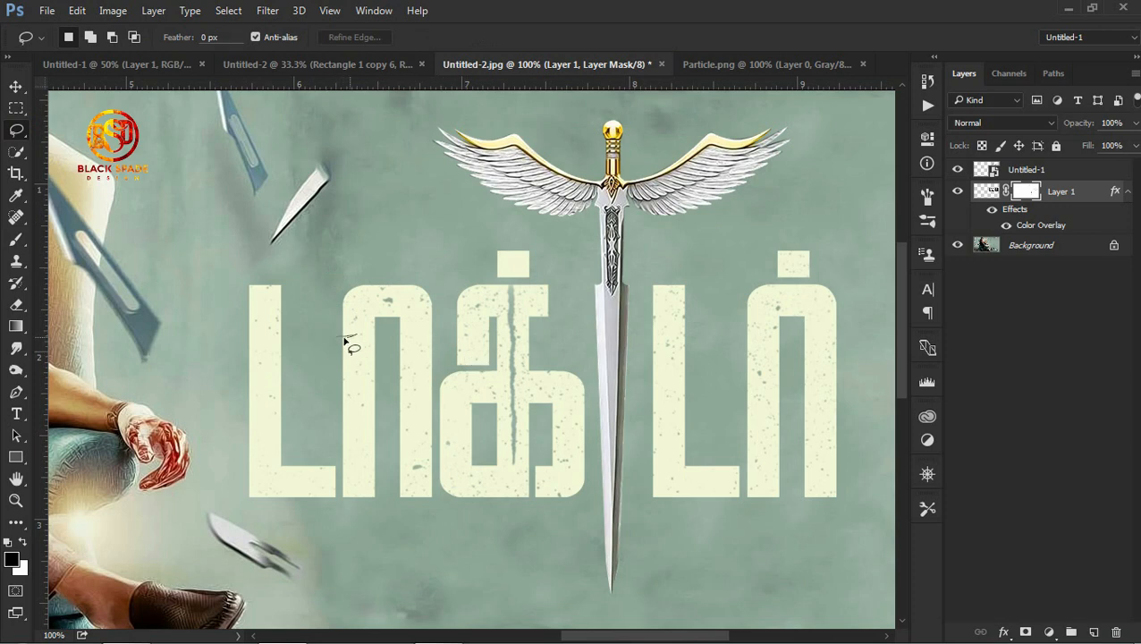
key("Delete")
left_click(986, 191)
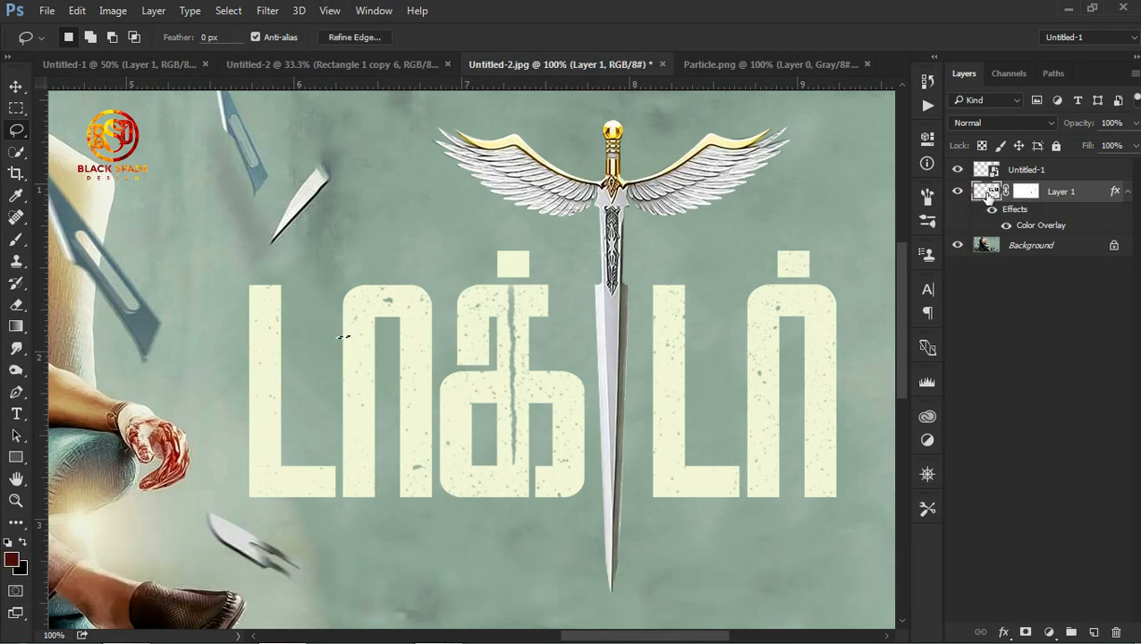
key("ctrl+d")
Step: Enlarge the notch in the second letter's left edge by lassoing and deleting further thin slivers from Layer 1
key("ctrl+equal")
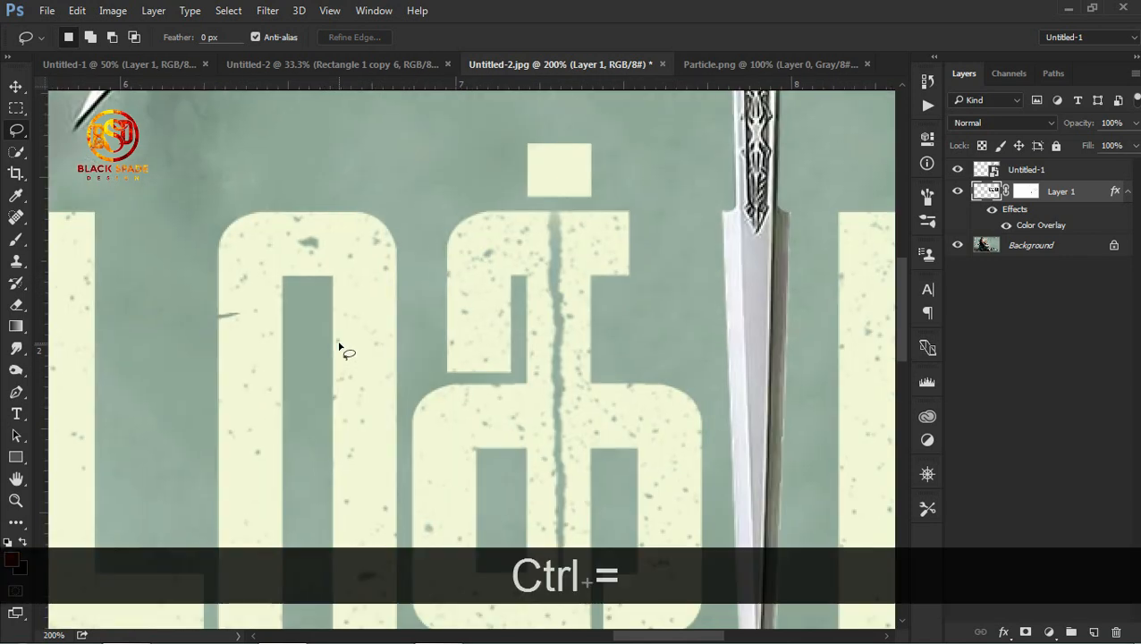
left_click_drag(211, 325, 236, 319)
key("Delete")
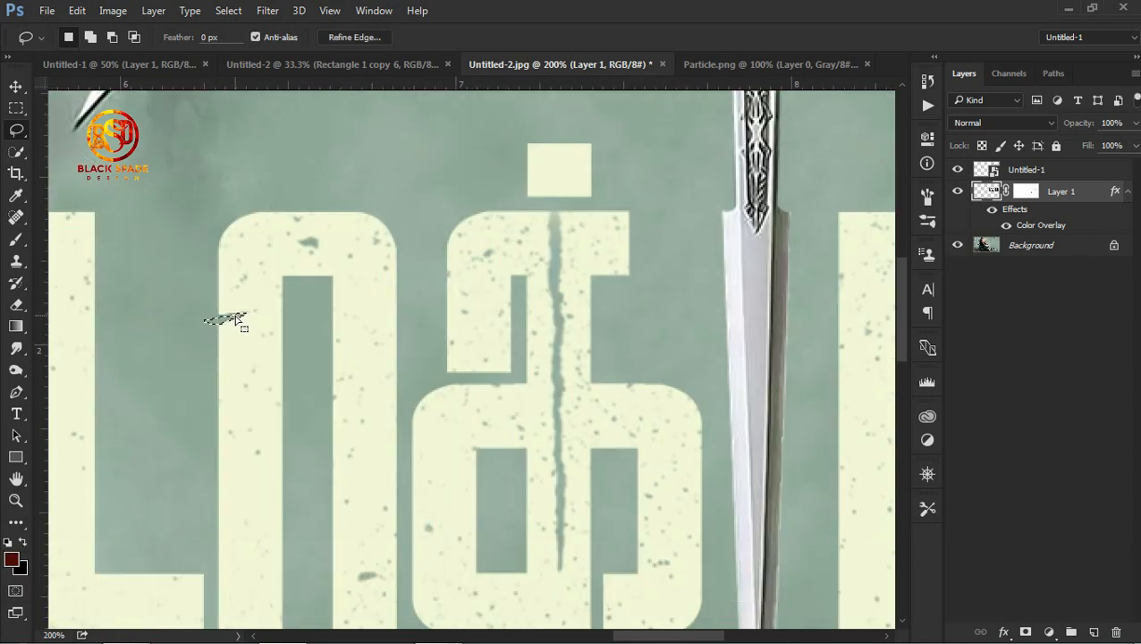
key("Delete")
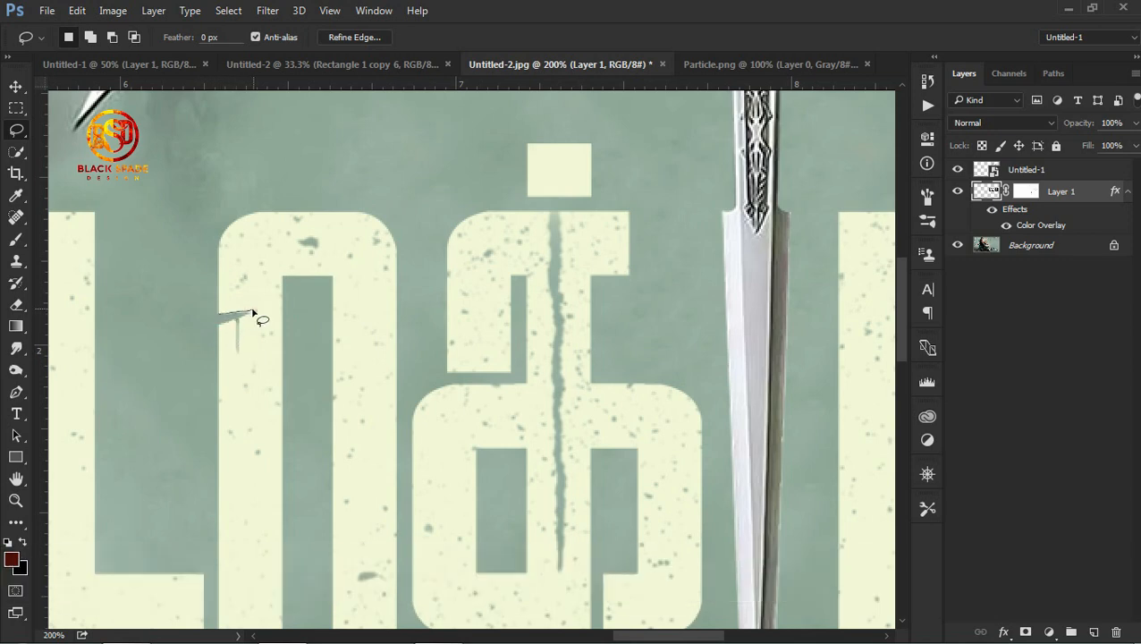
key("Delete")
key("x")
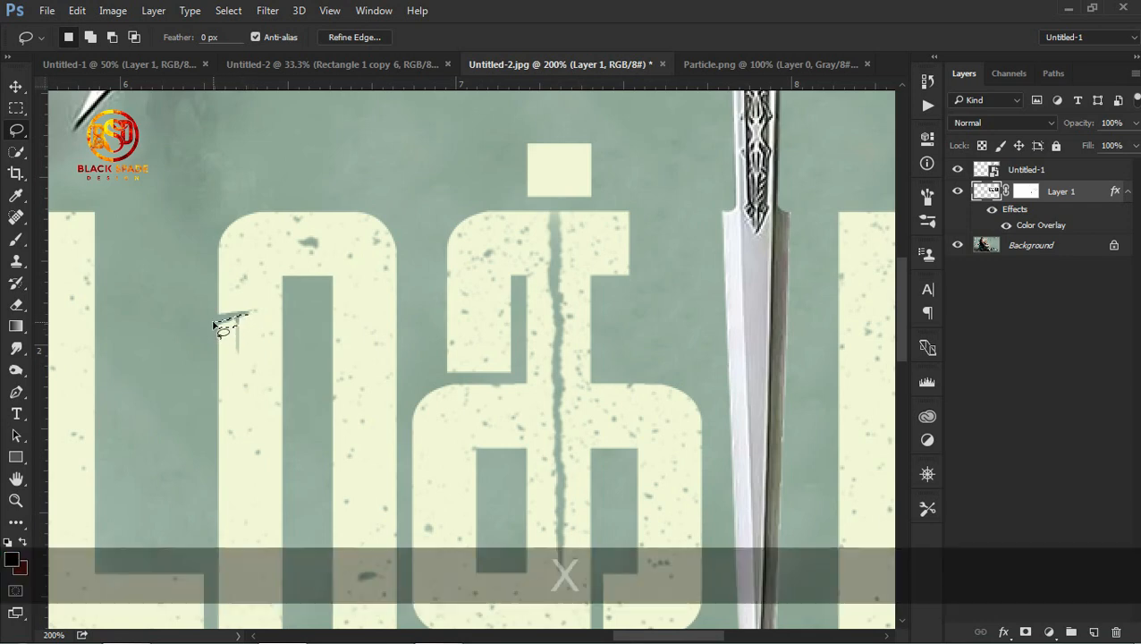
Step: Clear the lassoed sliver beside the notch on Layer 1's mask and deselect it
left_click(1028, 193)
key("Delete")
key("x")
key("x")
key("ctrl+d")
key("ctrl+minus")
key("ctrl+minus")
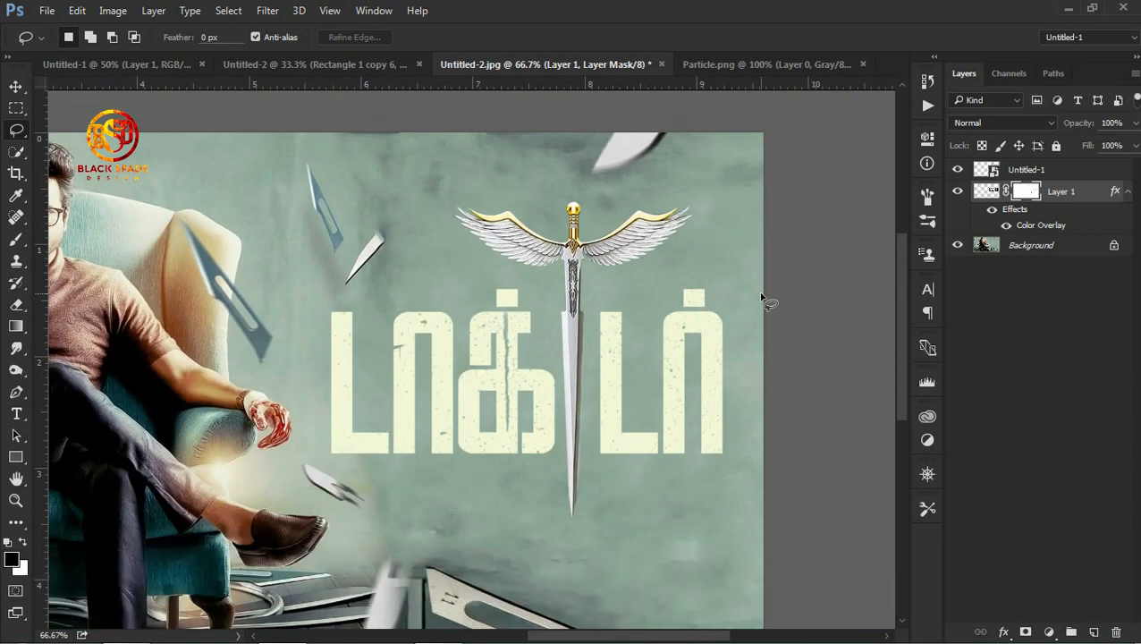
Step: Choose a splatter brush preset for Layer 1's mask and enlarge it to 300 px
key("b")
key("bracketright")
key("bracketright")
key("bracketright")
key("bracketright")
left_click(87, 40)
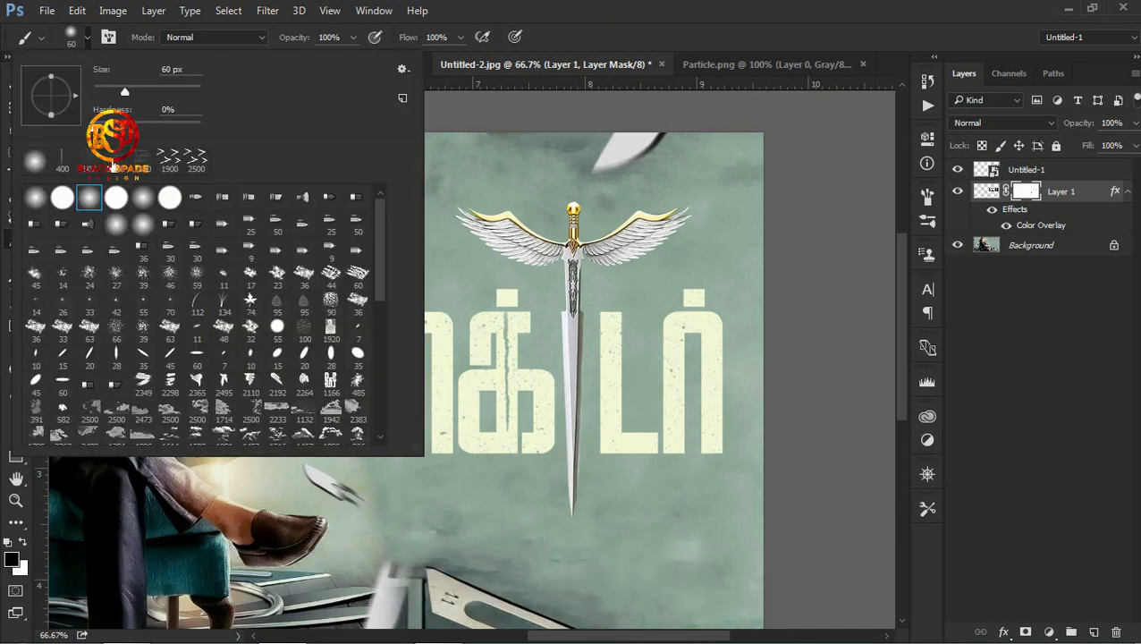
left_click(89, 163)
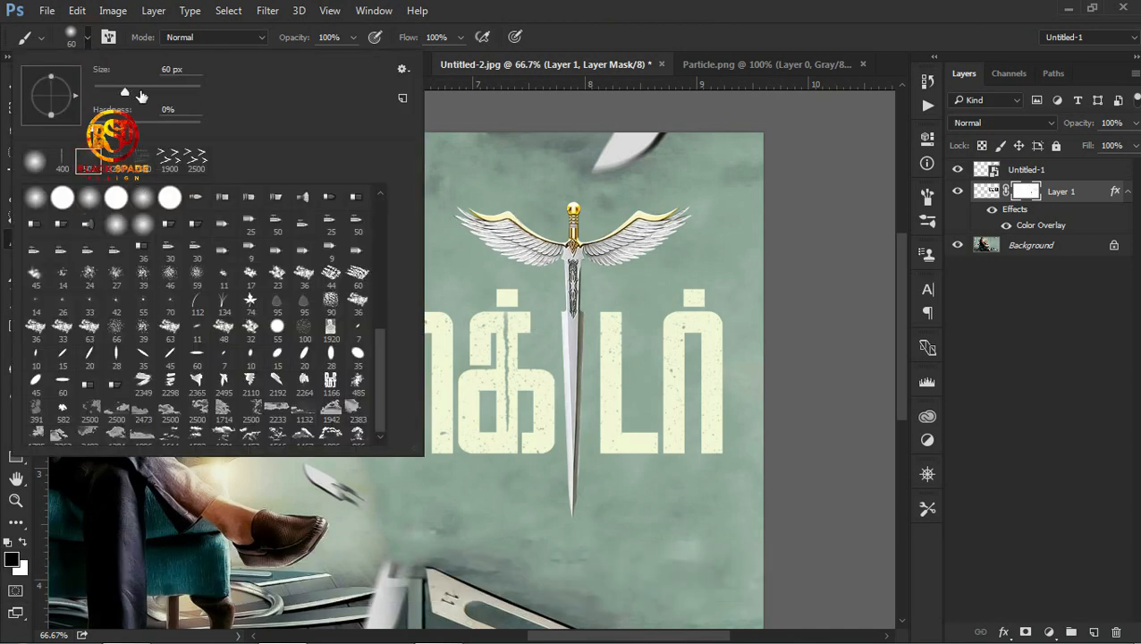
left_click(140, 93)
left_click(503, 191)
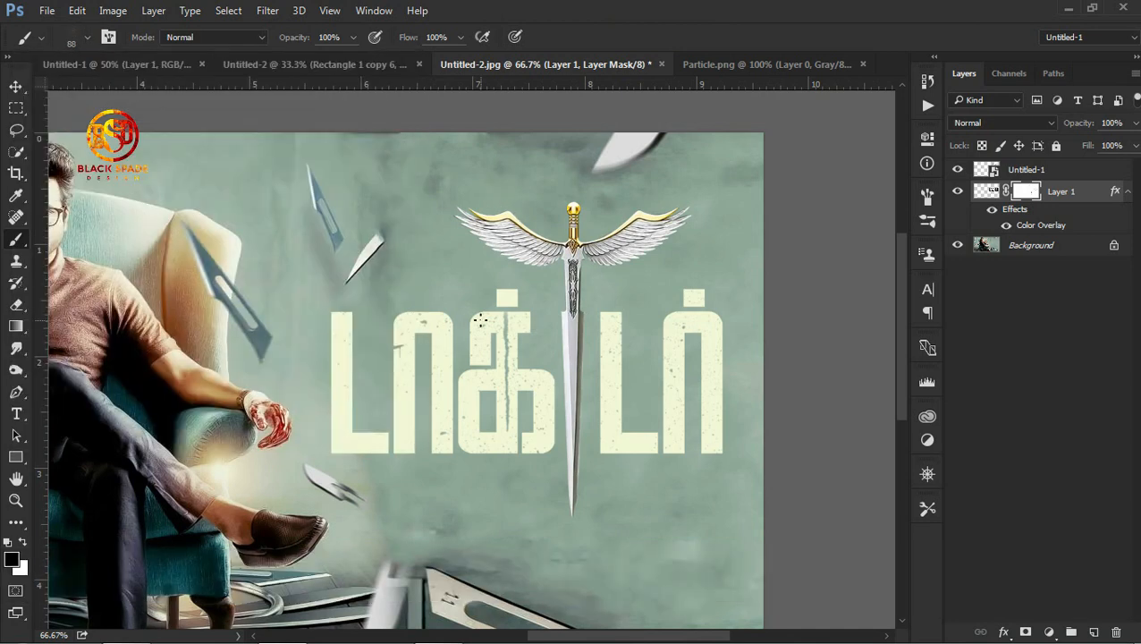
key("bracketright")
key("bracketright")
key("bracketright")
key("bracketright")
key("bracketright")
key("bracketright")
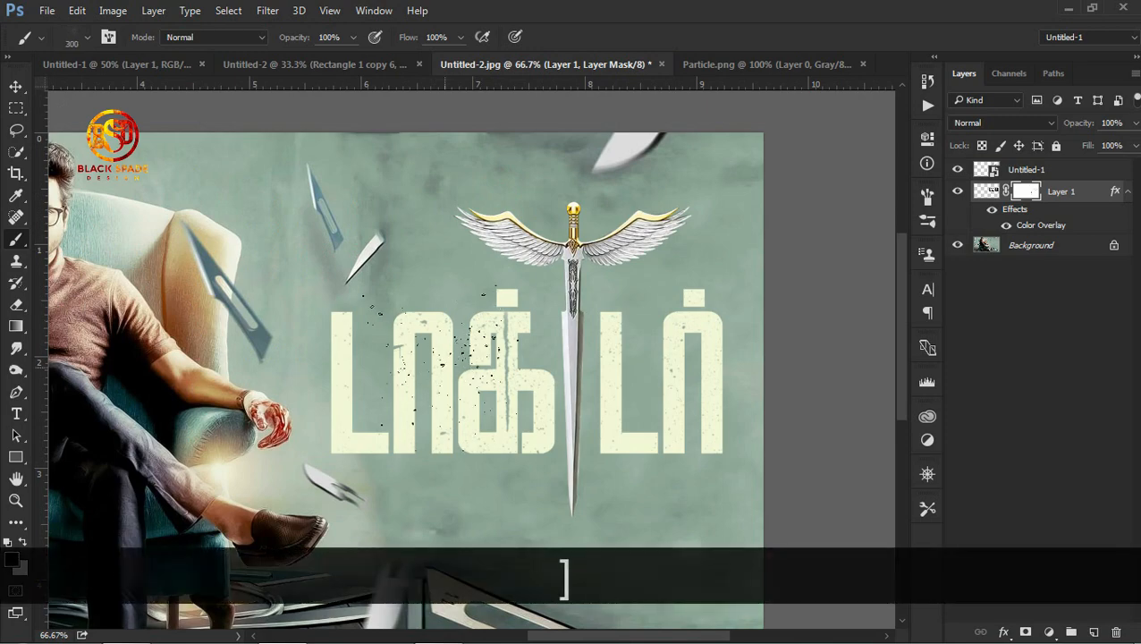
Step: Reduce the splatter brush to 175 px and examine the speckled letters up close and against the whole poster
key("ctrl+equal")
key("ctrl+equal")
left_click_drag(273, 402, 484, 173)
key("bracketleft")
key("bracketleft")
key("bracketleft")
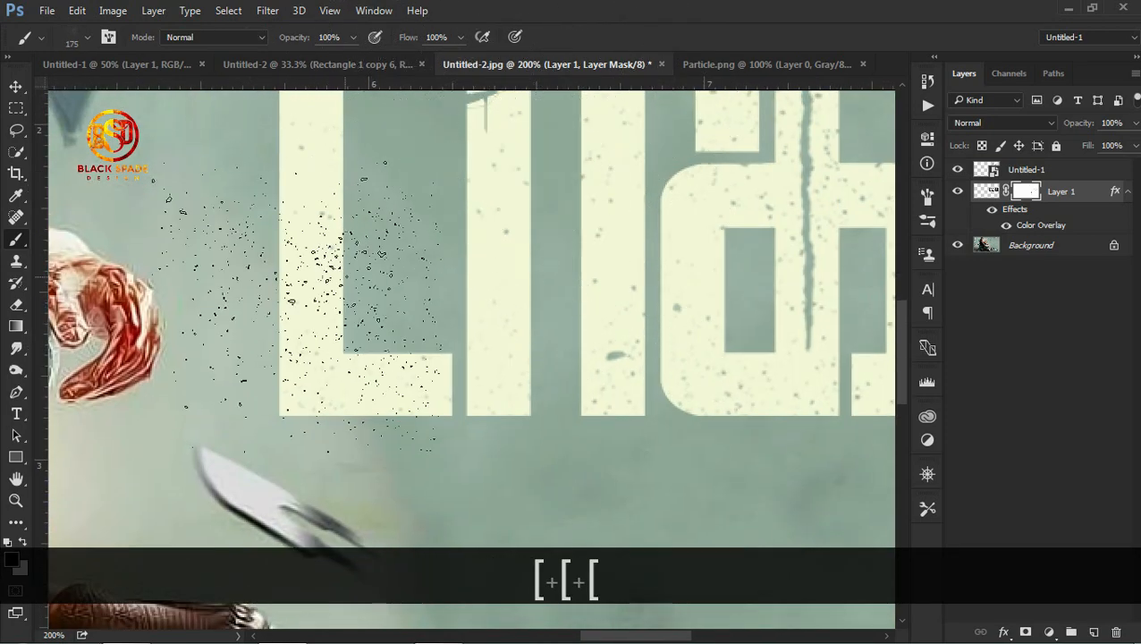
left_click_drag(665, 259, 385, 371)
left_click_drag(733, 305, 388, 308)
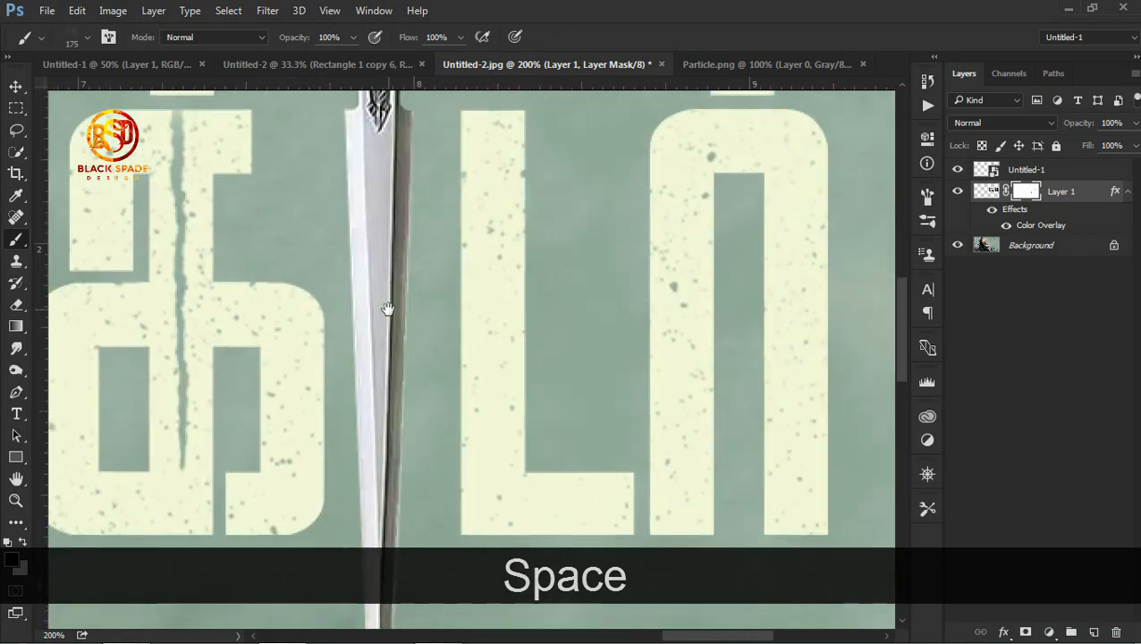
key("ctrl+minus")
key("ctrl+minus")
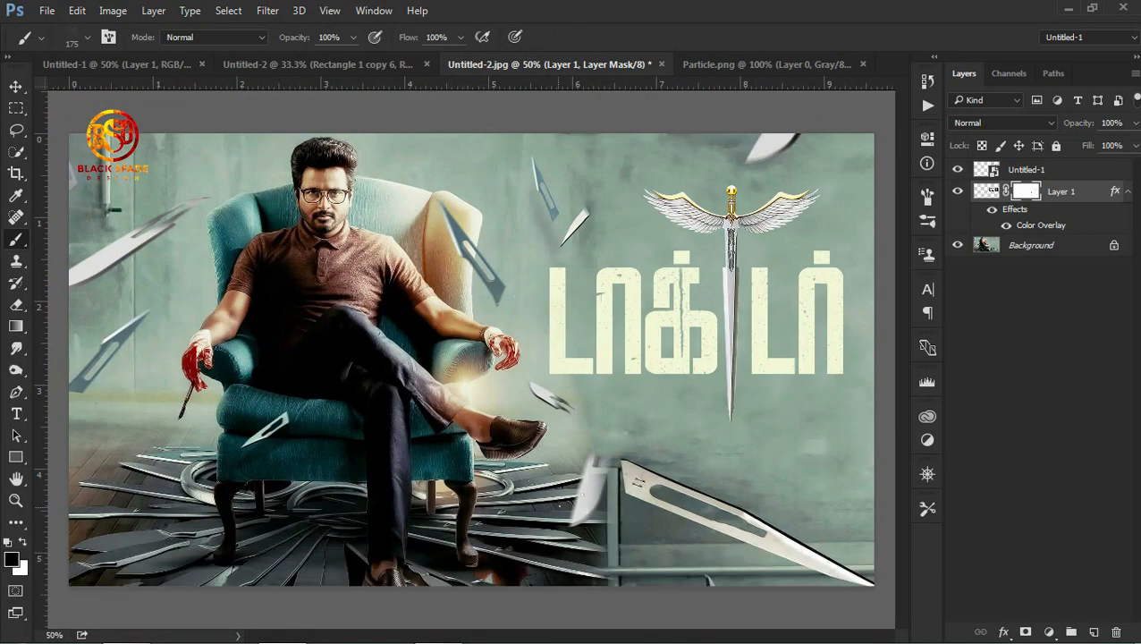
key("space")
key("ctrl+z")
key("v")
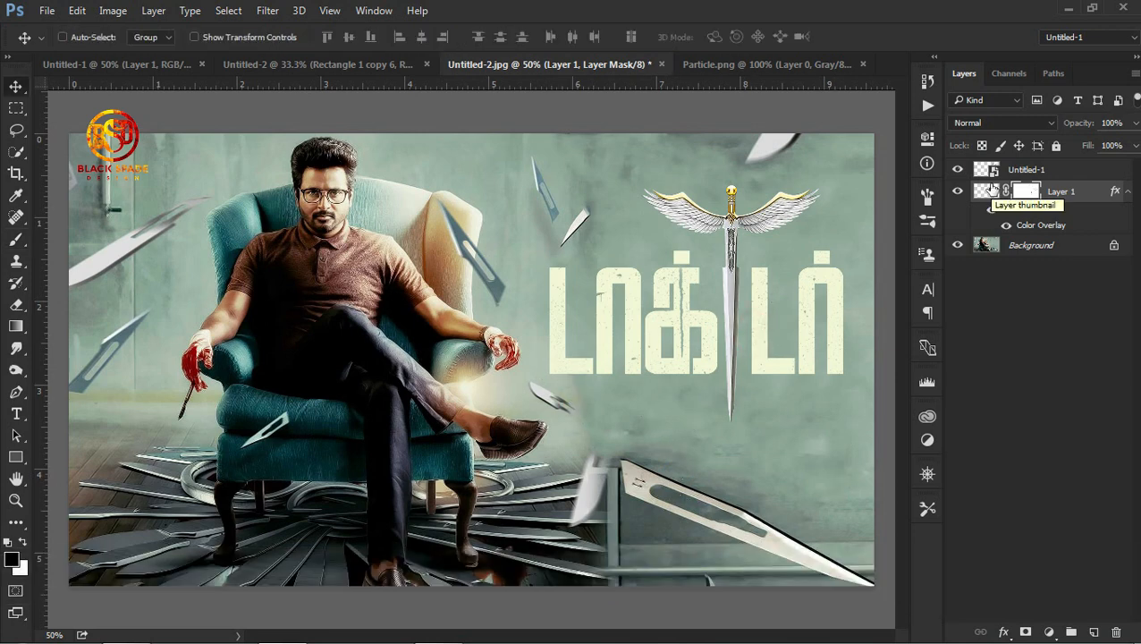
Step: Duplicate the winged sword layer Untitled-1
key("ctrl+equal")
key("space")
key("ctrl+equal")
left_click_drag(583, 307, 475, 310)
key("v")
left_click(1027, 170)
key("ctrl+j")
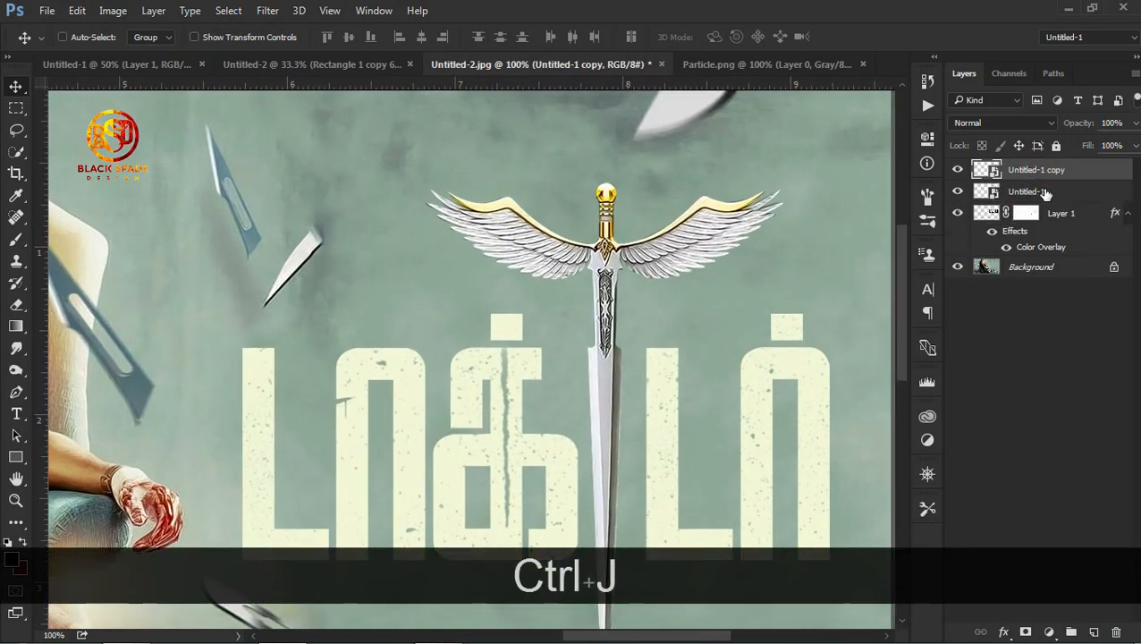
Step: Try to fill the lower sword layer's outline with the background color, and deselect it
left_click(977, 192, "ctrl")
key("x")
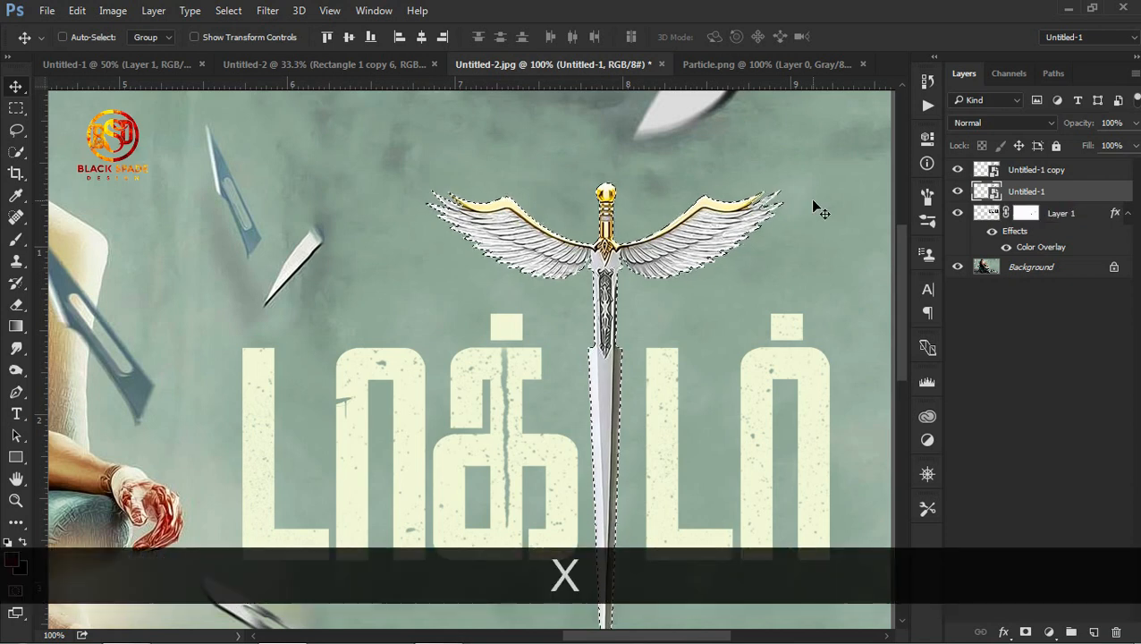
key("ctrl+BackSpace")
key("ctrl+d")
Step: Nudge the lower sword layer slightly downward to offset it from the copy above
key("Down")
key("Down")
key("Down")
key("Down")
key("Down")
key("Down")
key("Down")
key("Down")
key("Down")
key("Down")
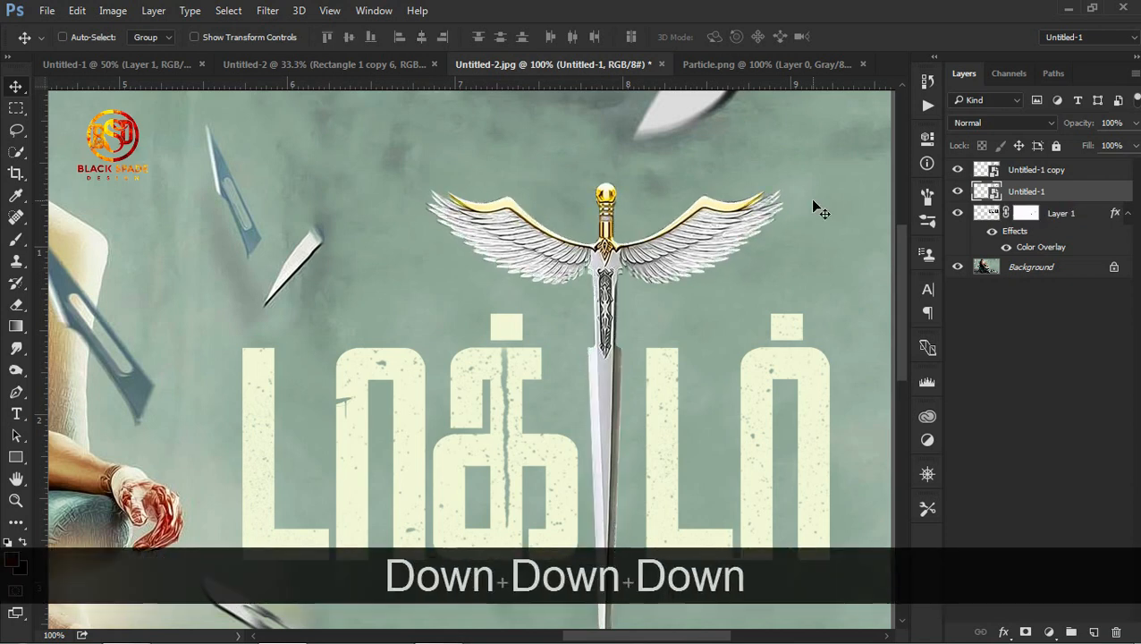
Step: Add a black Color Overlay to the lower sword layer Untitled-1
left_click(1004, 632)
left_click(1010, 542)
left_click(776, 298)
left_click(1021, 298)
left_click(961, 274)
Step: Rasterize the black sword layer and apply a Gaussian Blur with a radius of 4.1 pixels
right_click(1064, 193)
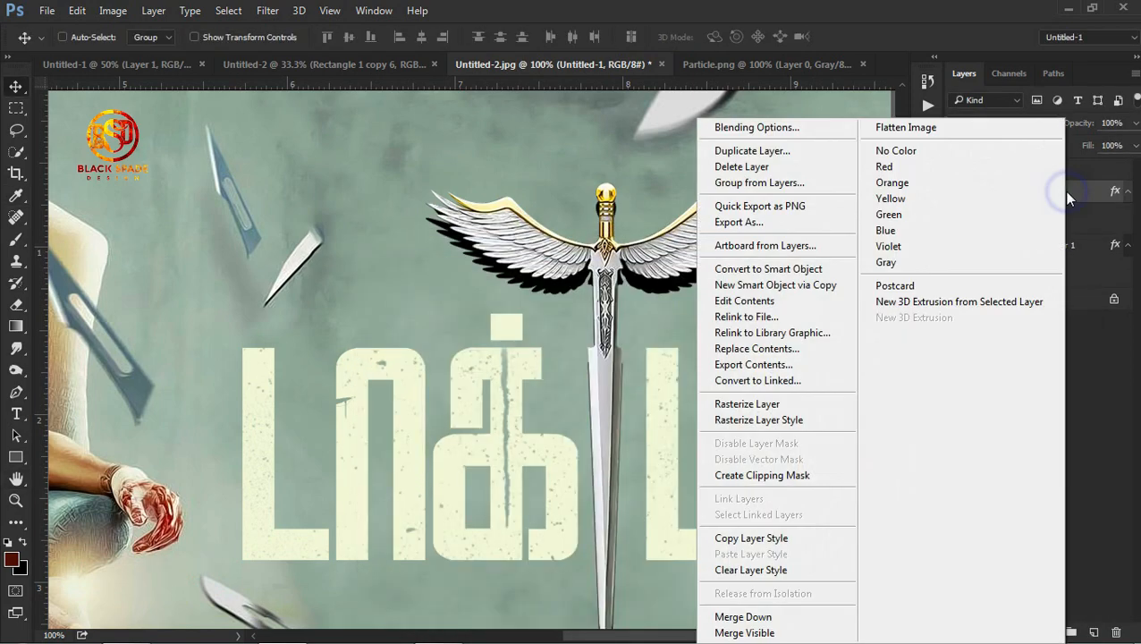
left_click(751, 404)
left_click(267, 12)
left_click(536, 300)
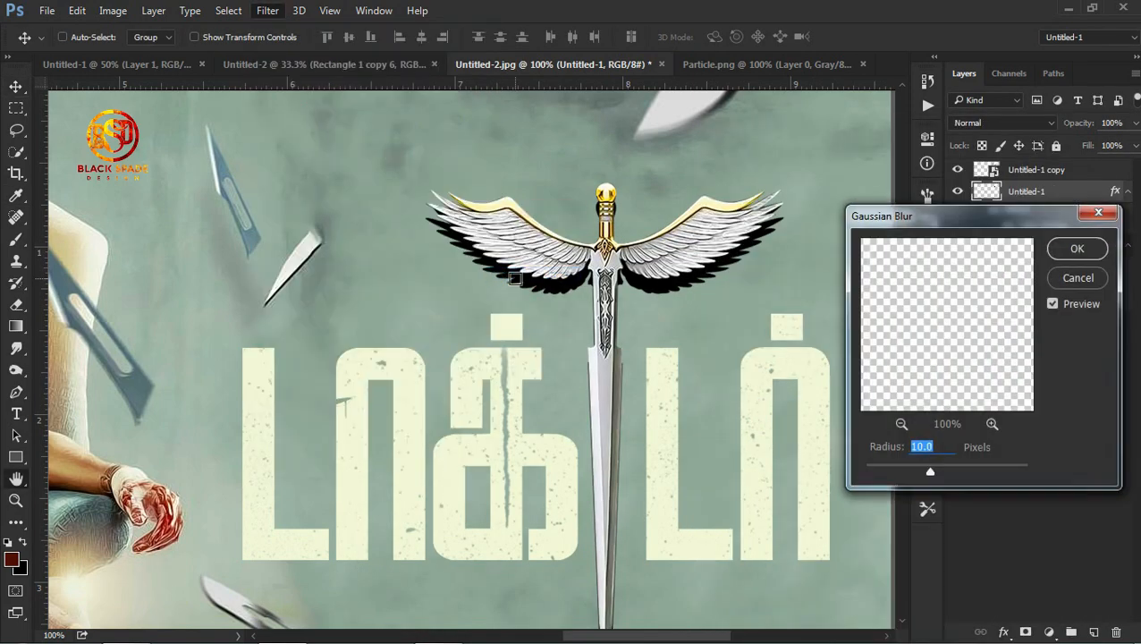
left_click_drag(925, 474, 910, 472)
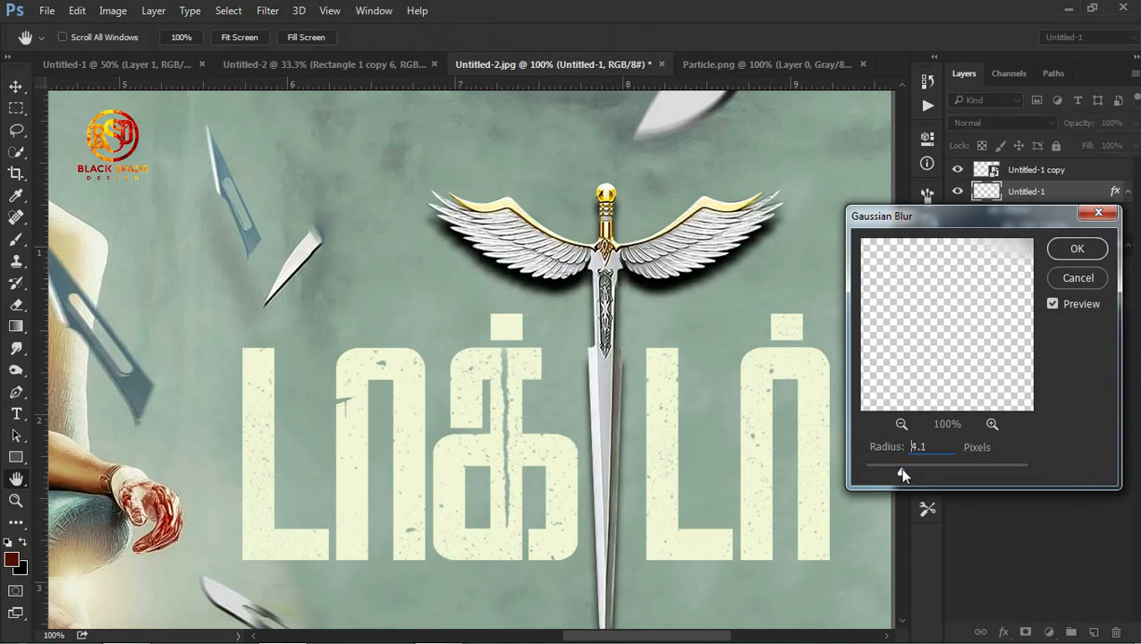
left_click(1078, 249)
Step: Set the blurred sword shadow's opacity to 30% and nudge it up slightly
left_click(1055, 128)
left_click_drag(1055, 129, 1026, 133)
key("Up")
key("Up")
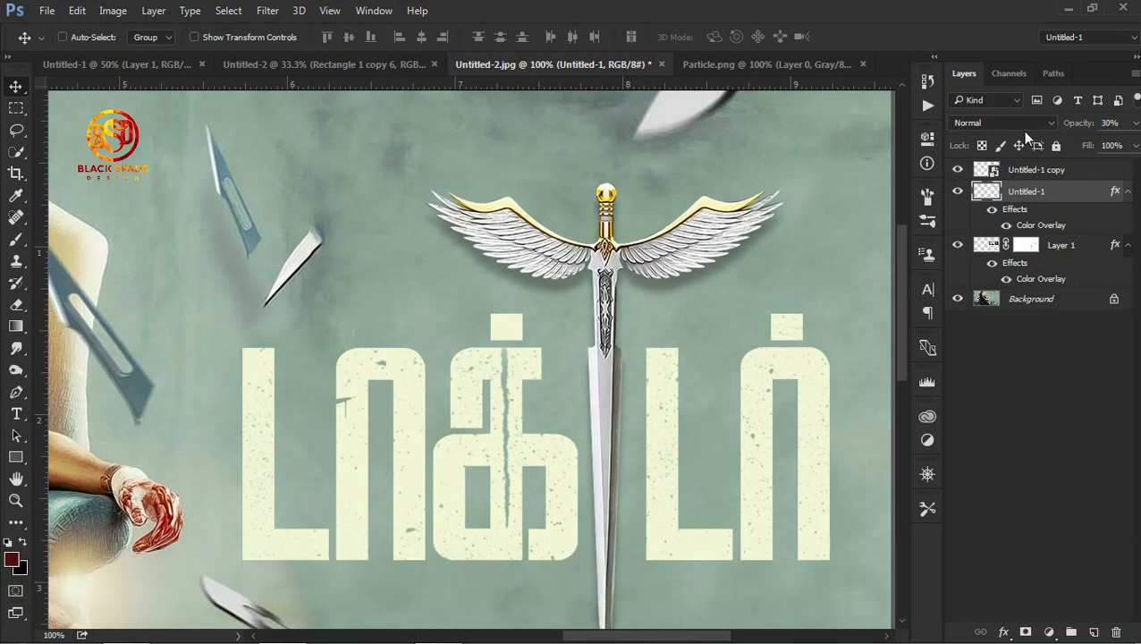
left_click_drag(801, 369, 785, 254)
key("e")
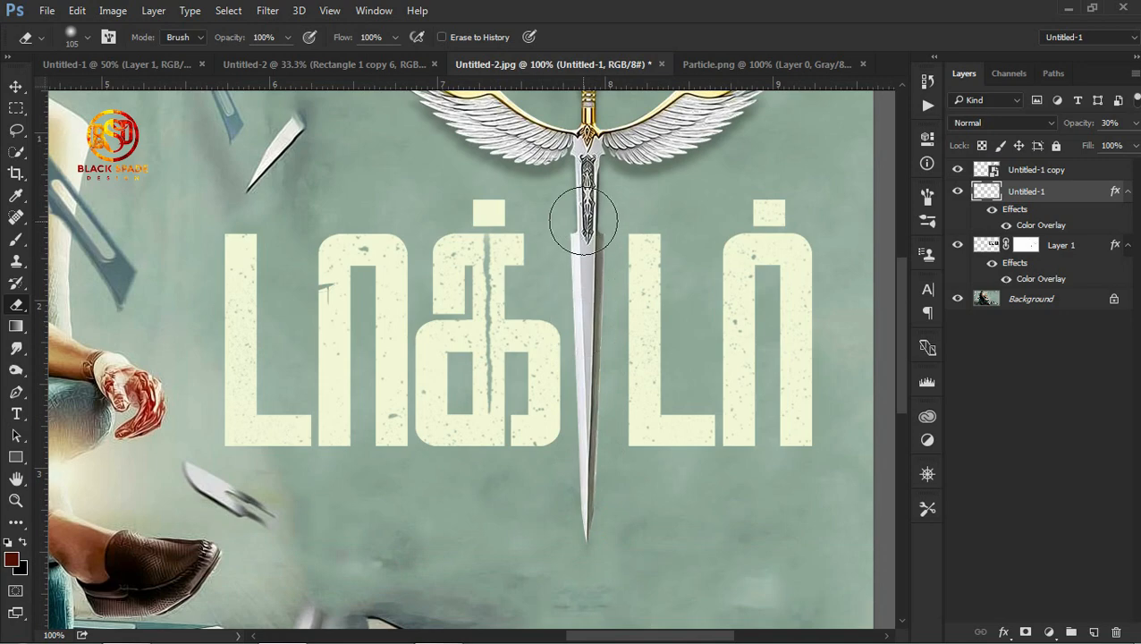
key("ctrl+minus")
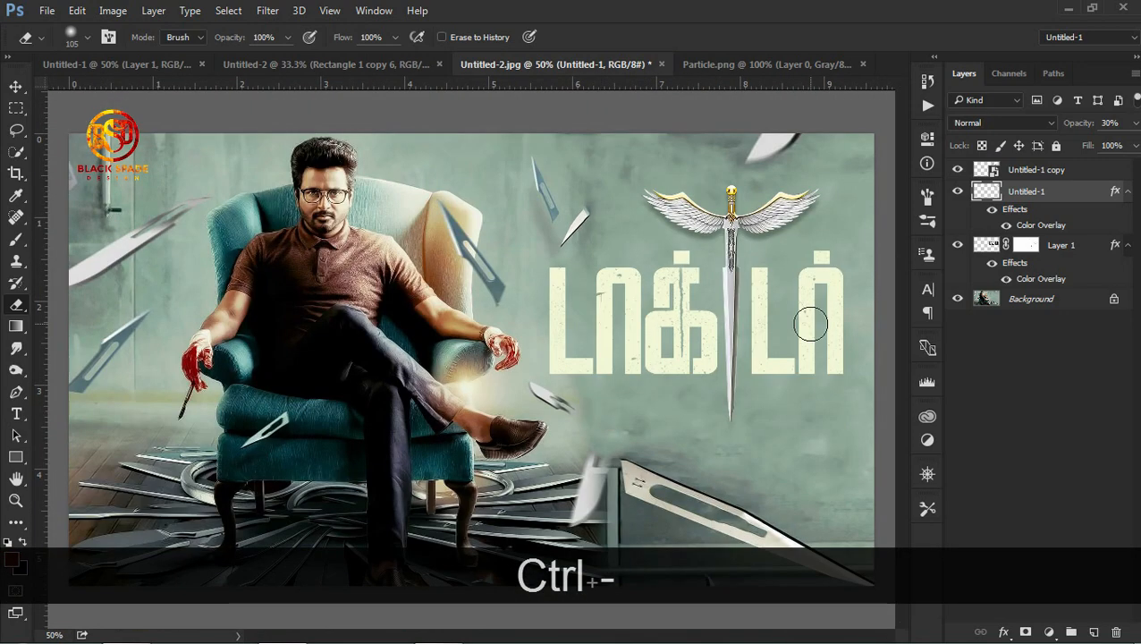
key("v")
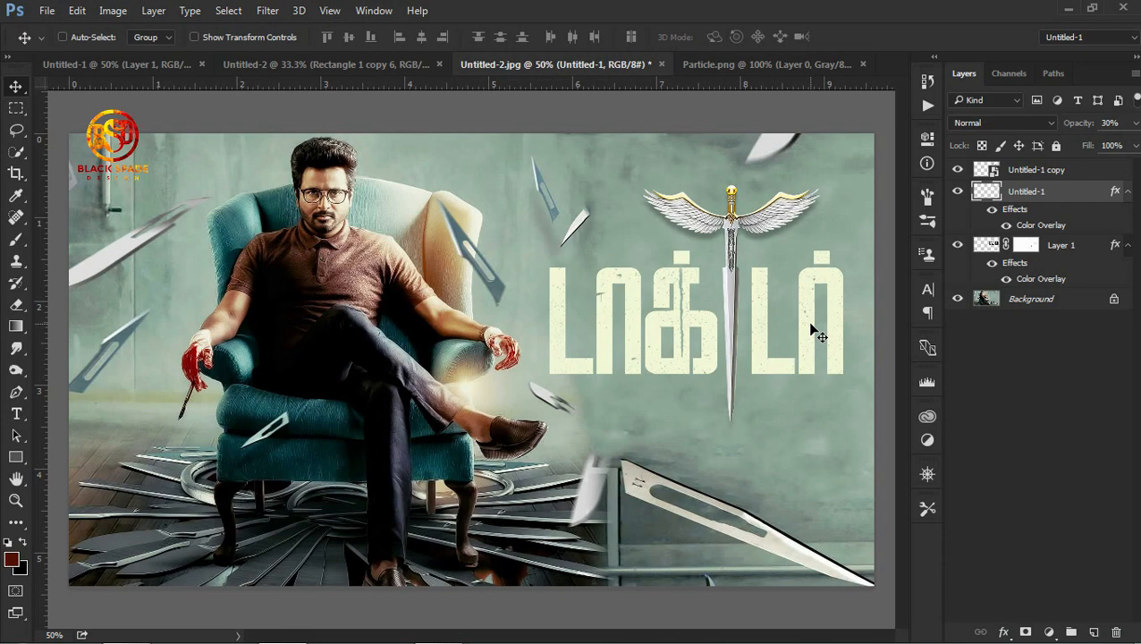
Step: Change the lettering's Color Overlay on Layer 1 to the lighter cream #f6f9e3
double_click(1041, 278)
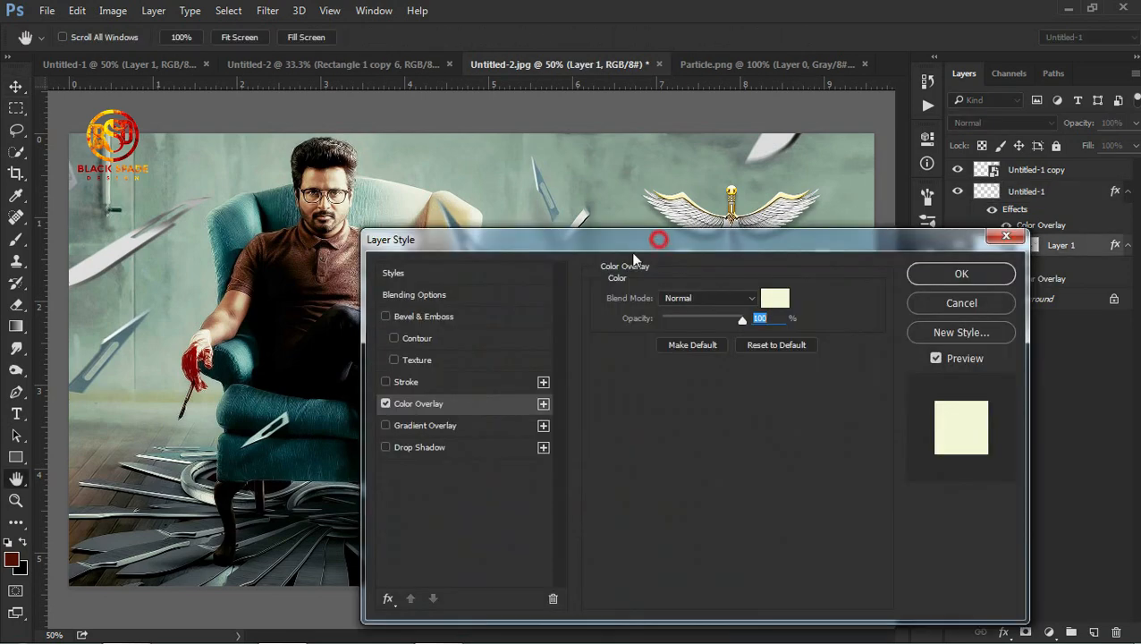
left_click_drag(626, 225, 437, 349)
left_click(576, 407)
left_click(663, 313)
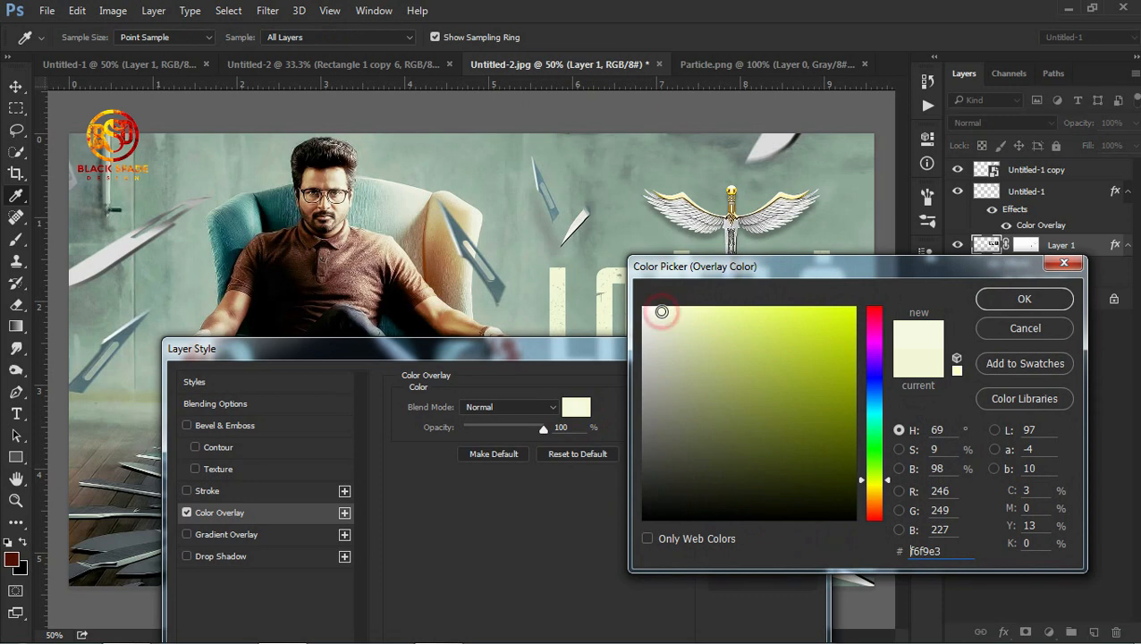
left_click(1024, 299)
left_click(791, 382)
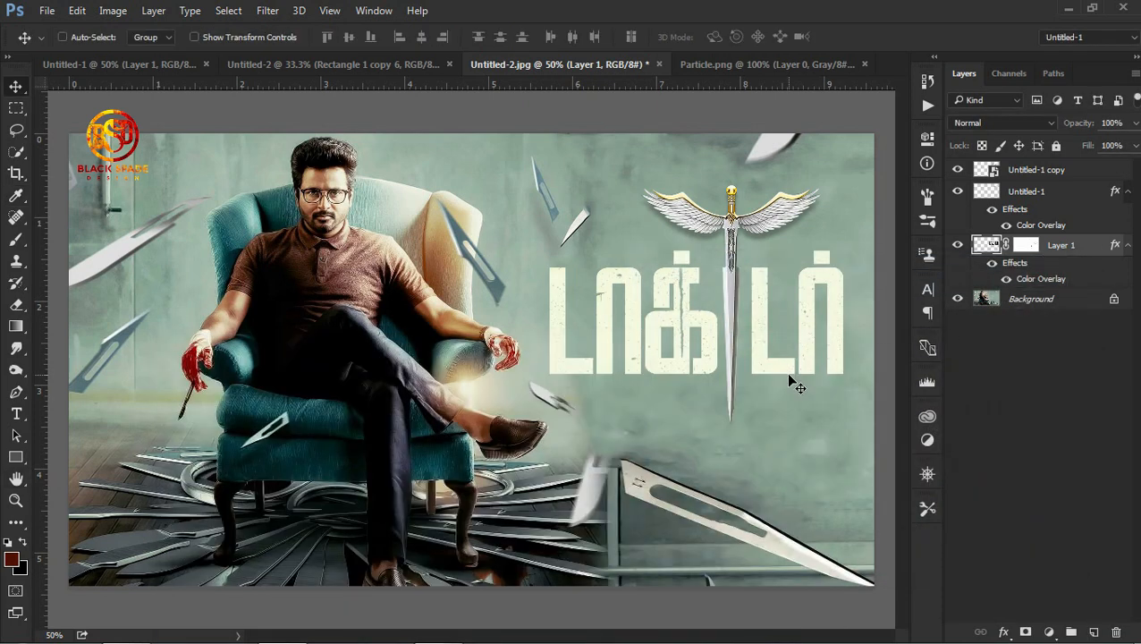
Step: Select the lettering and both sword layers together and move the whole title down on the poster
left_click(1055, 180, "shift")
left_click_drag(810, 291, 812, 331)
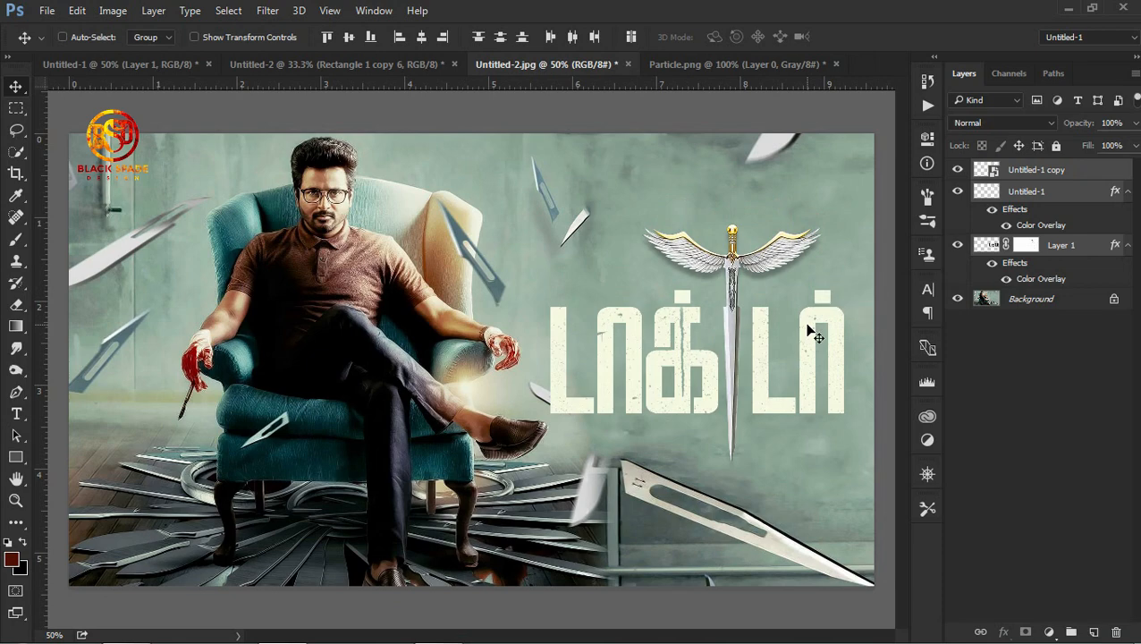